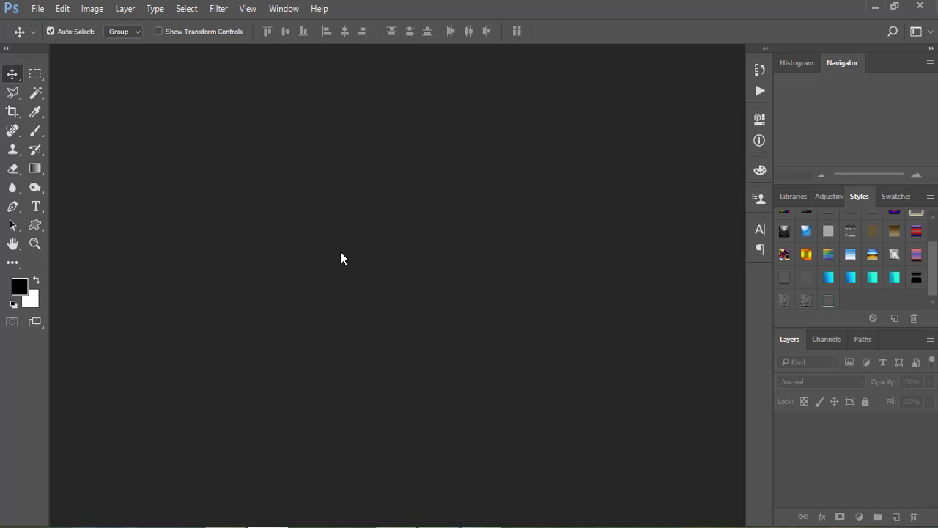
# Create a 1280 × 720 px document at 300 ppi with a white #ffffff background
pyautogui.click(38, 8)
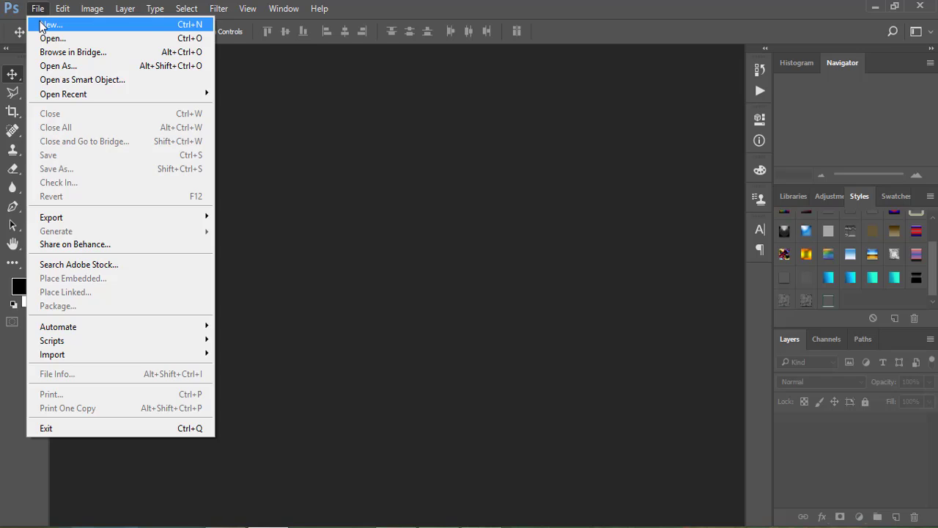
pyautogui.click(40, 22)
pyautogui.doubleClick(422, 172)
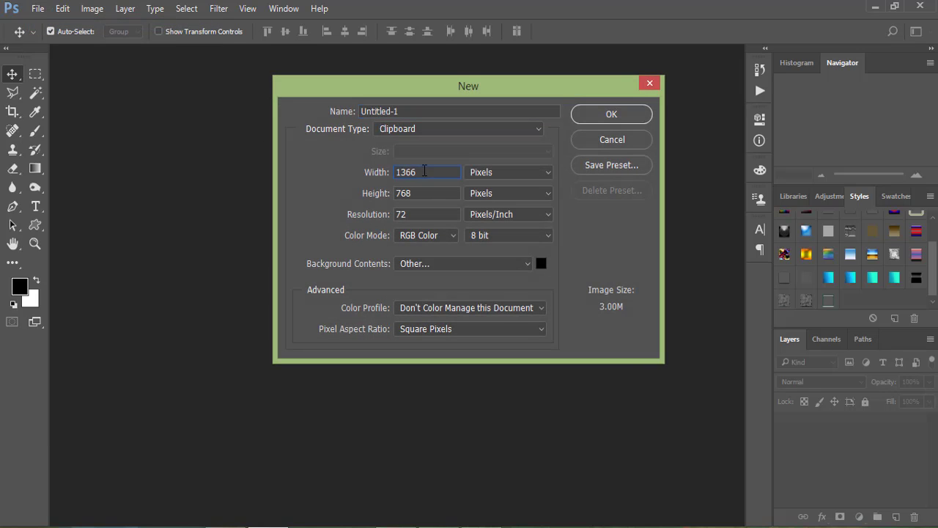
pyautogui.write('128')
pyautogui.write('0')
pyautogui.press('Tab')
pyautogui.write('729')
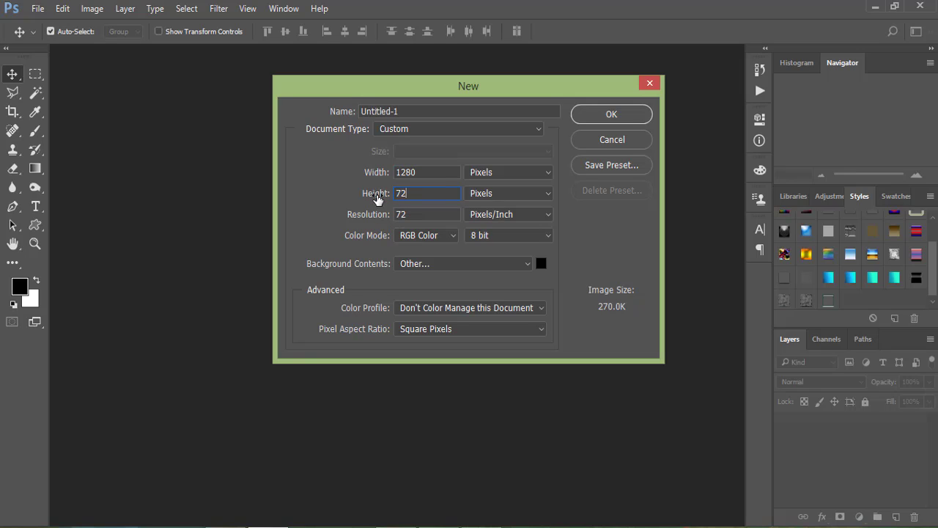
pyautogui.press('Tab')
pyautogui.write('00')
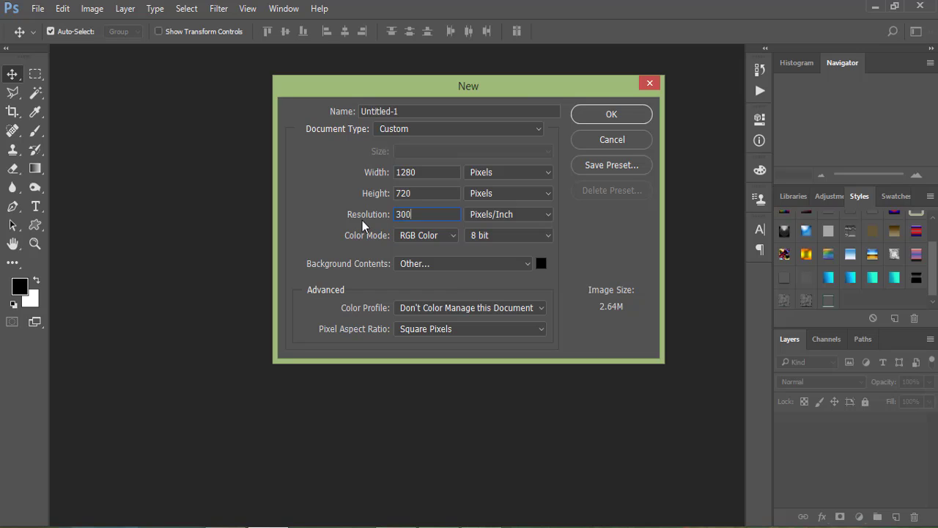
pyautogui.click(541, 263)
pyautogui.write('ffffff')
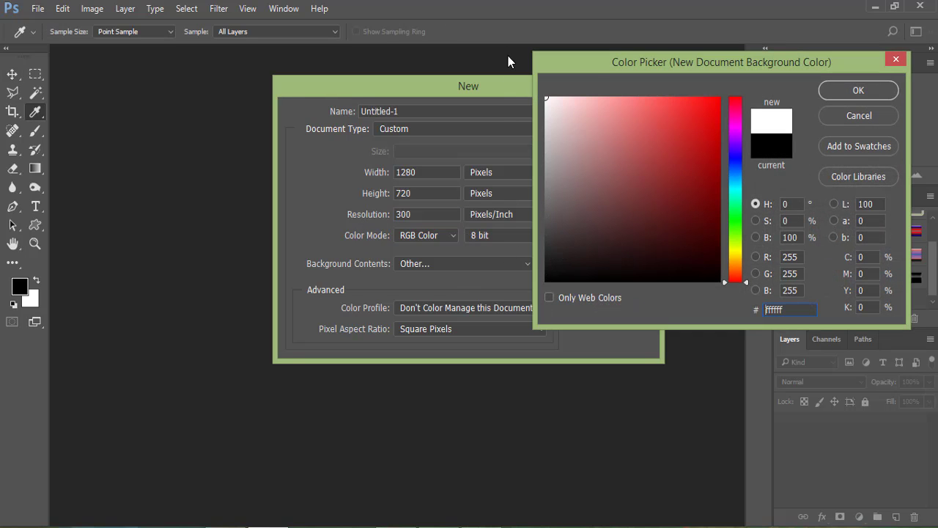
pyautogui.click(855, 95)
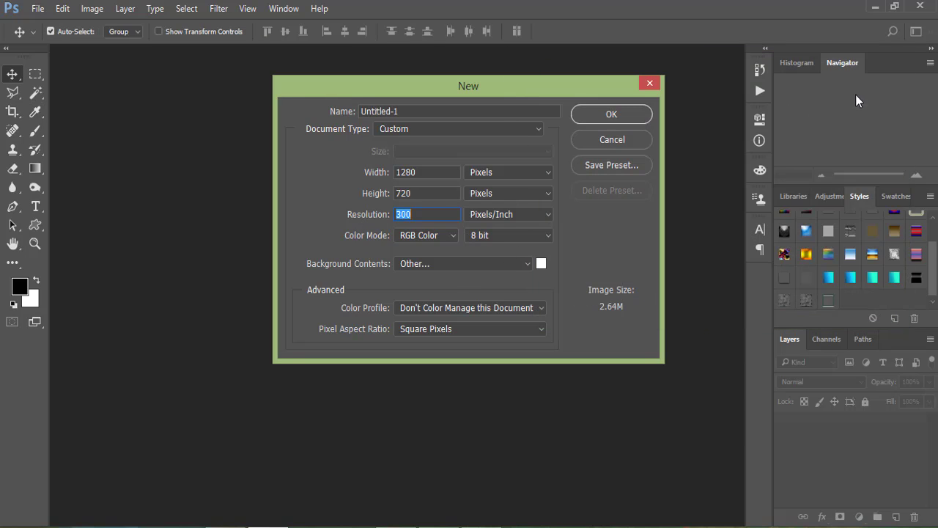
pyautogui.click(612, 114)
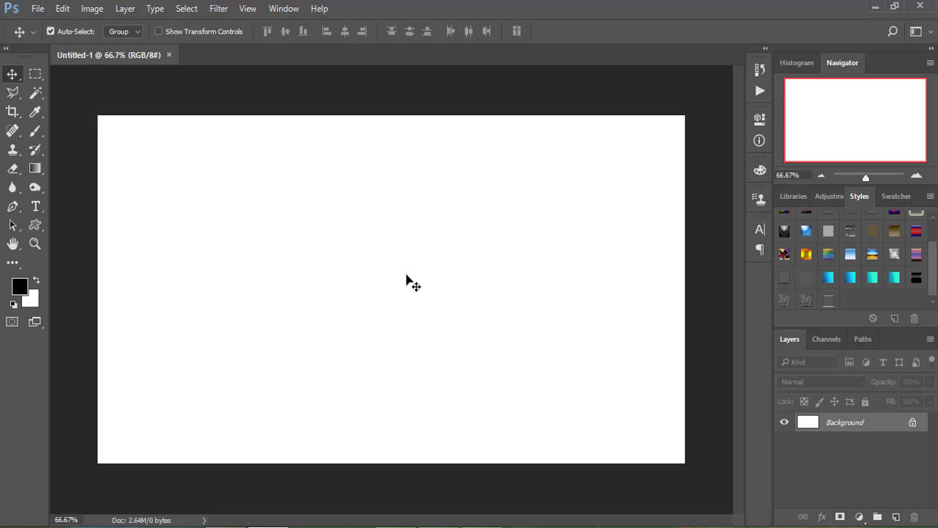
# Open road-011r.jpg and drag the photo into Untitled-1 as Layer 1
pyautogui.click(38, 9)
pyautogui.click(49, 38)
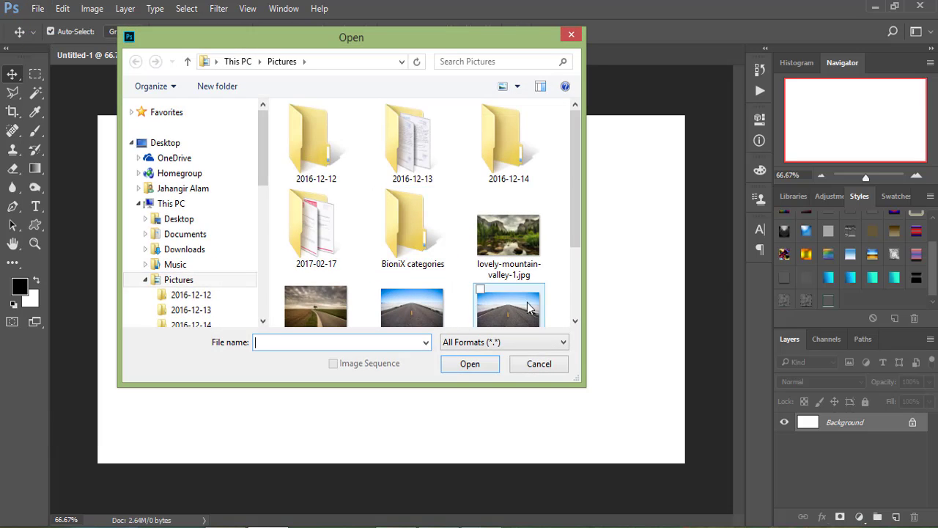
pyautogui.moveTo(576, 214); pyautogui.dragTo(575, 244)
pyautogui.click(507, 261)
pyautogui.click(469, 364)
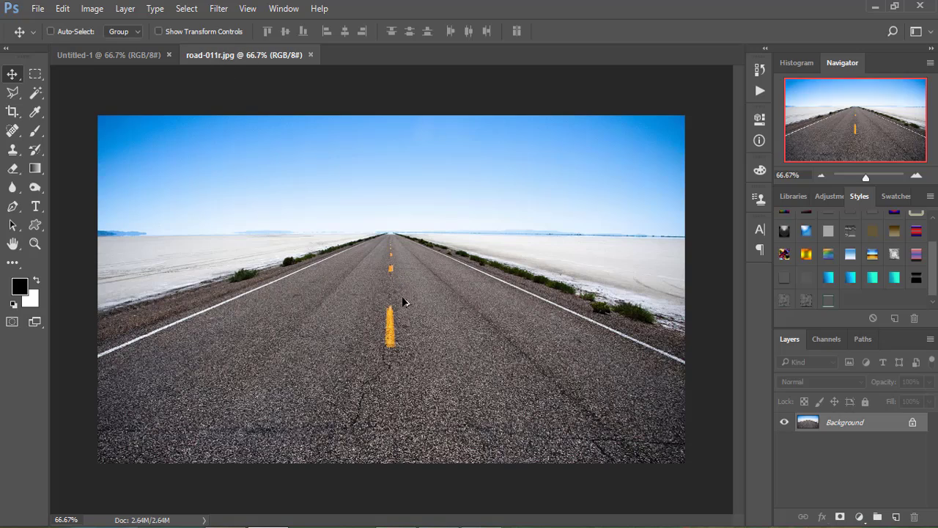
pyautogui.moveTo(402, 301)
pyautogui.mouseDown()
pyautogui.moveTo(425, 263)
pyautogui.moveTo(440, 301)
pyautogui.mouseUp()
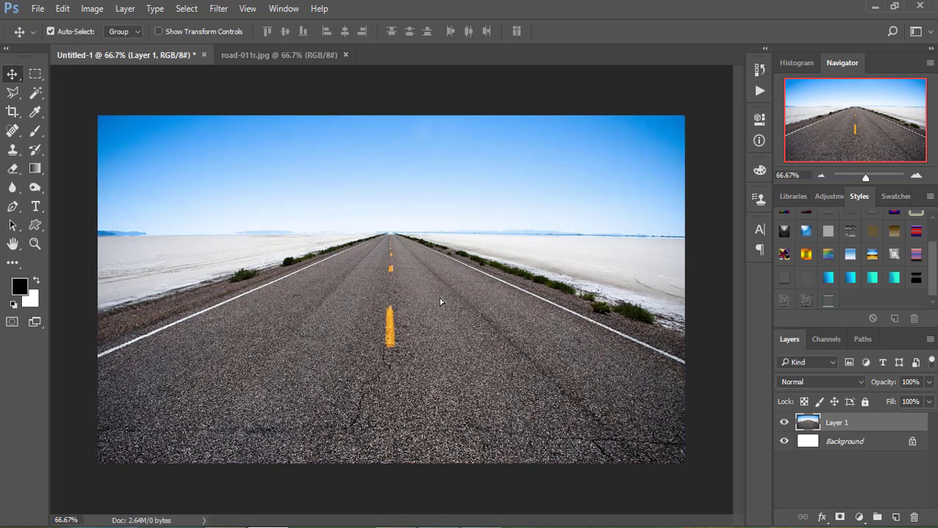
# Switch to the Custom Shape tool and load All shape sets into the library
pyautogui.click(40, 229)
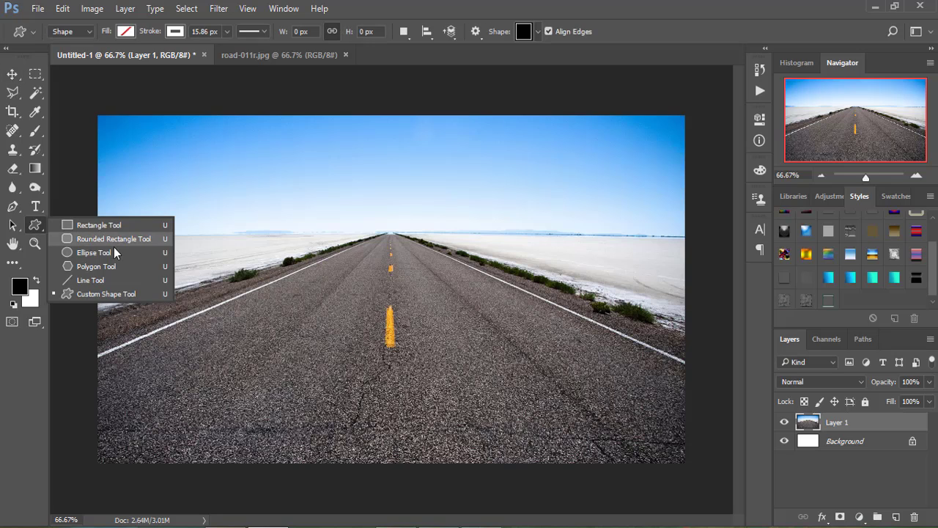
pyautogui.click(99, 295)
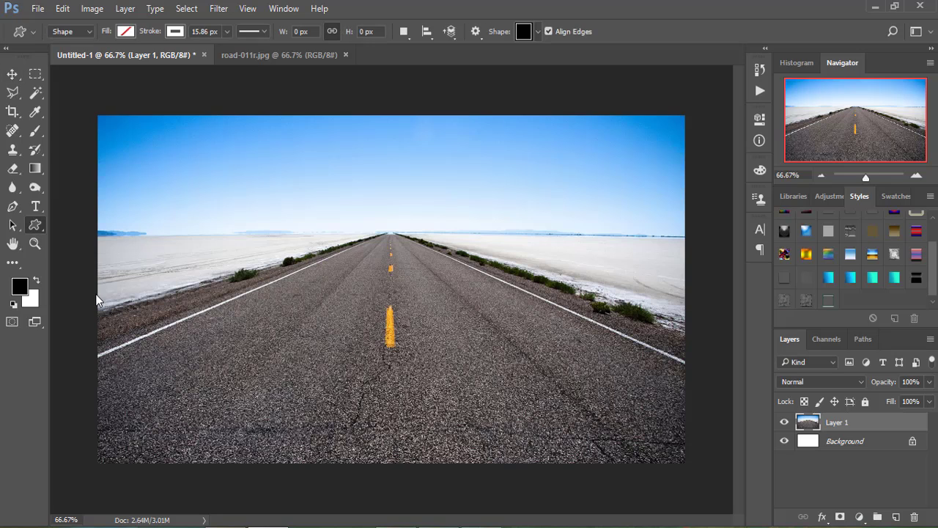
pyautogui.click(539, 32)
pyautogui.click(602, 59)
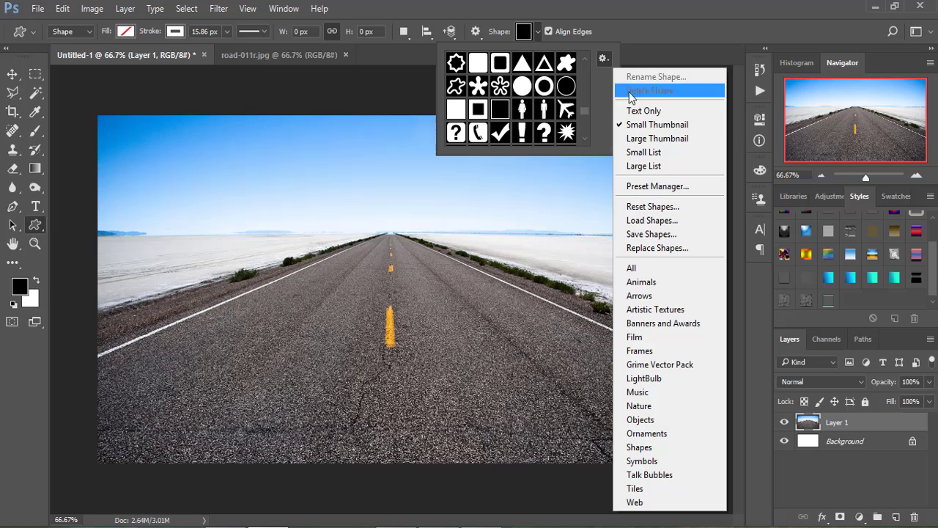
pyautogui.click(632, 268)
pyautogui.click(403, 217)
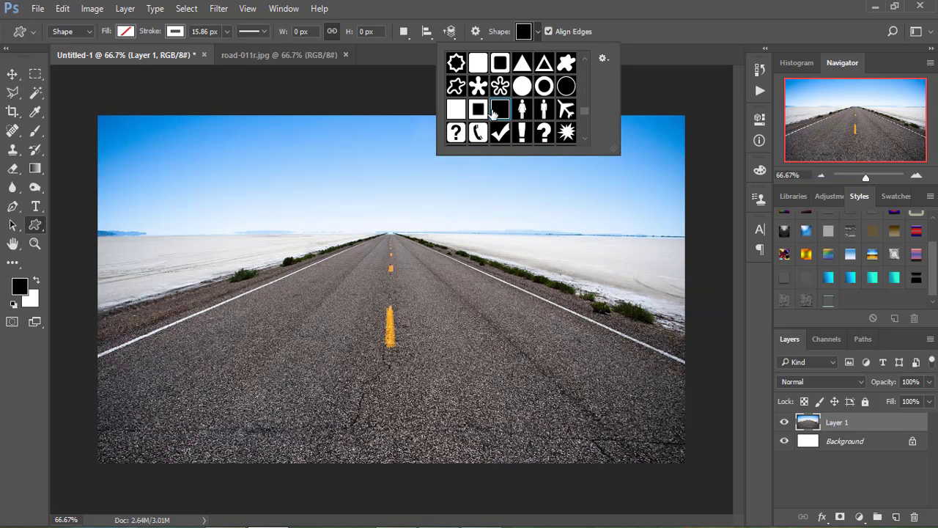
# Place a 100 × 100 px hollow square frame shape on the canvas
pyautogui.click(537, 35)
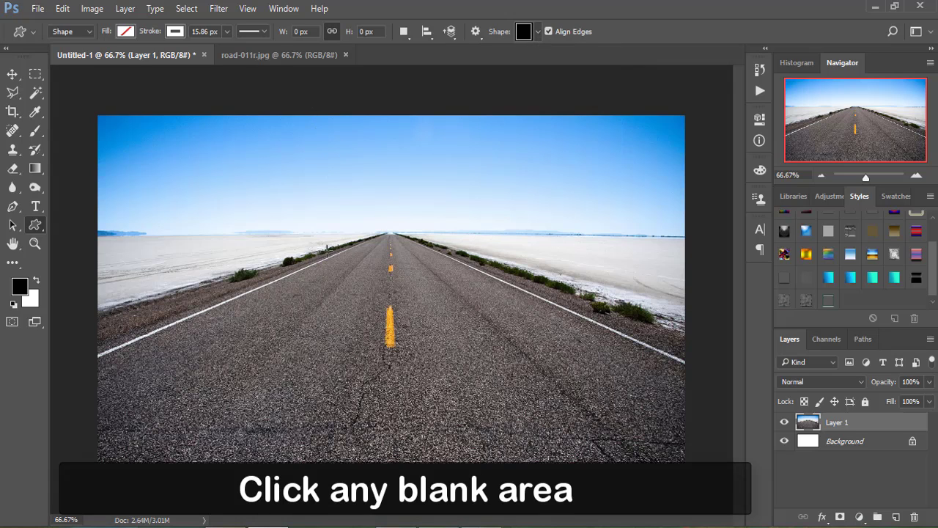
pyautogui.click(332, 242)
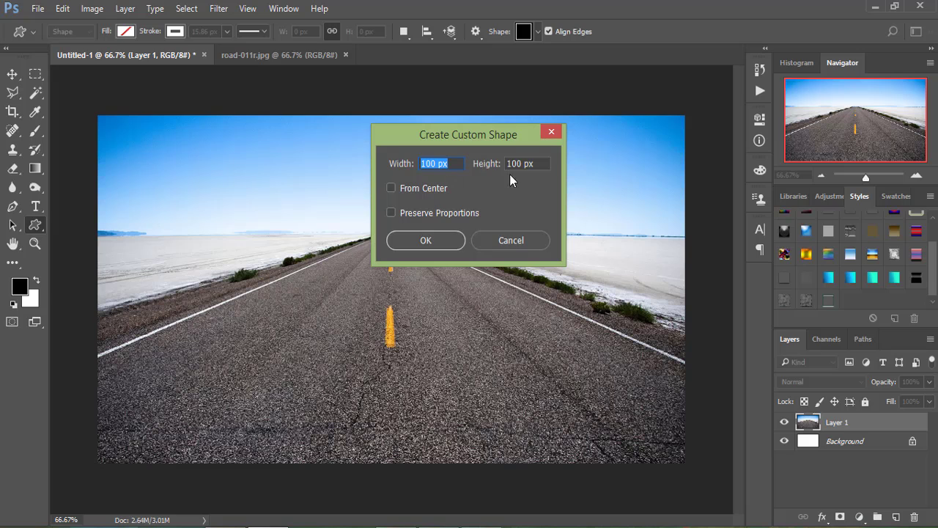
pyautogui.click(433, 247)
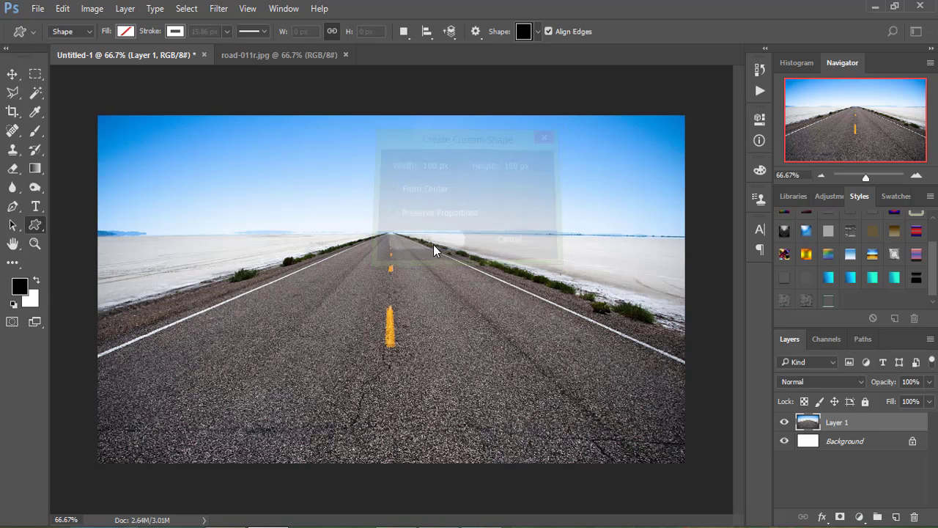
pyautogui.click(62, 8)
pyautogui.click(110, 304)
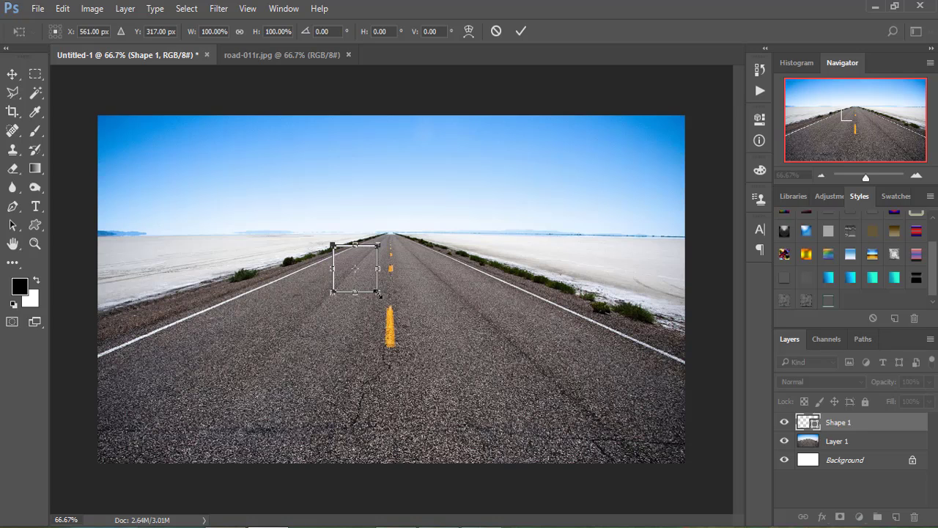
# Scale the square frame to about 480 × 480 px, centred over the road
pyautogui.moveTo(379, 294); pyautogui.dragTo(501, 423)
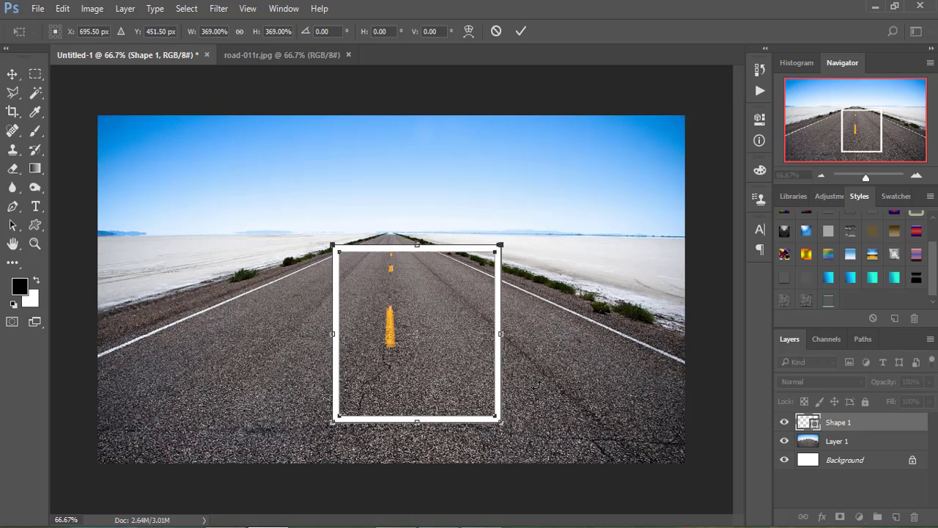
pyautogui.moveTo(431, 353); pyautogui.dragTo(405, 295)
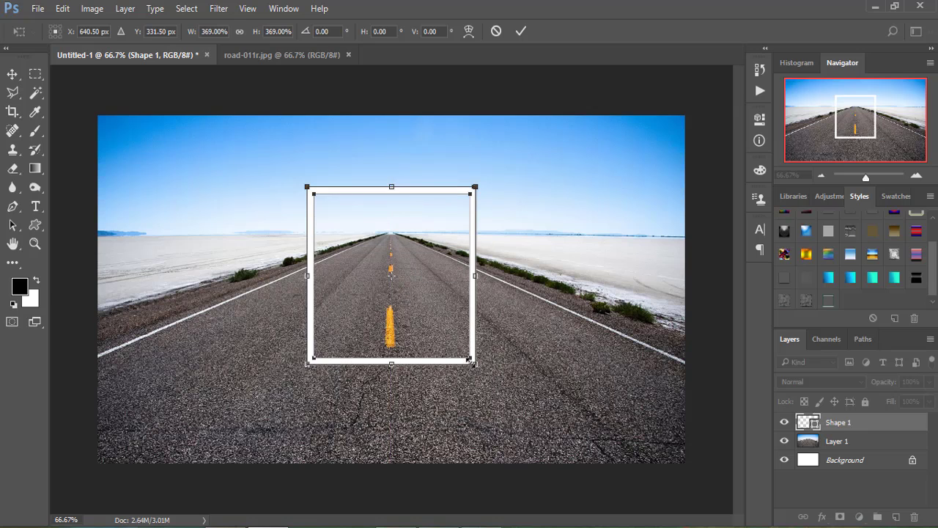
pyautogui.moveTo(475, 362); pyautogui.dragTo(536, 416)
pyautogui.moveTo(455, 375); pyautogui.dragTo(424, 352)
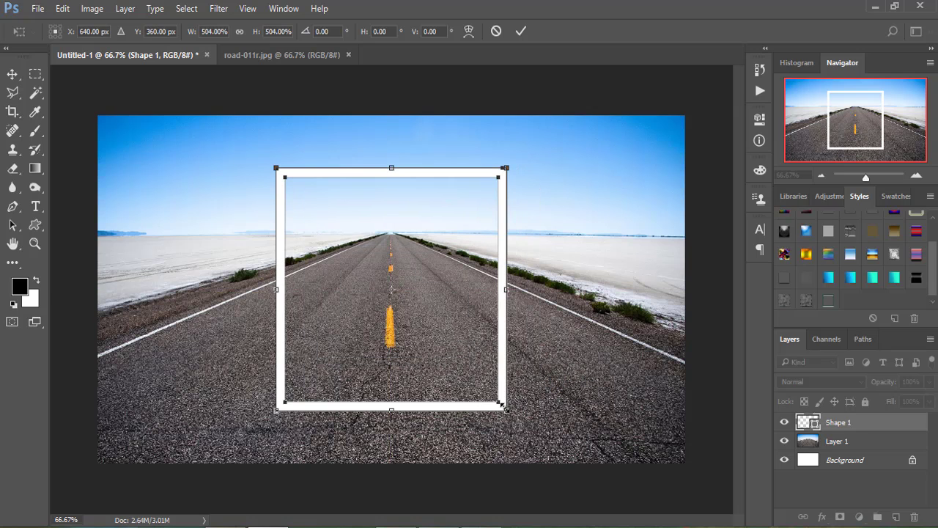
pyautogui.moveTo(504, 408); pyautogui.dragTo(491, 395)
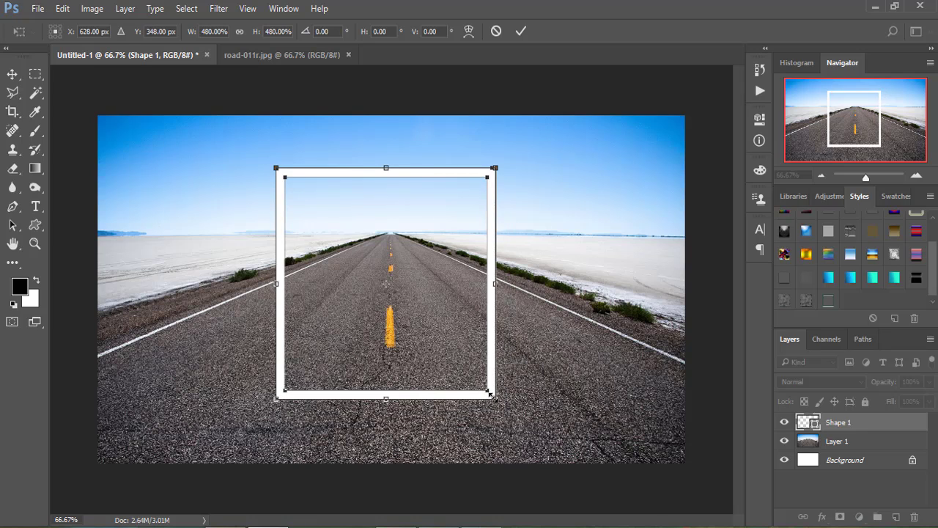
pyautogui.click(521, 30)
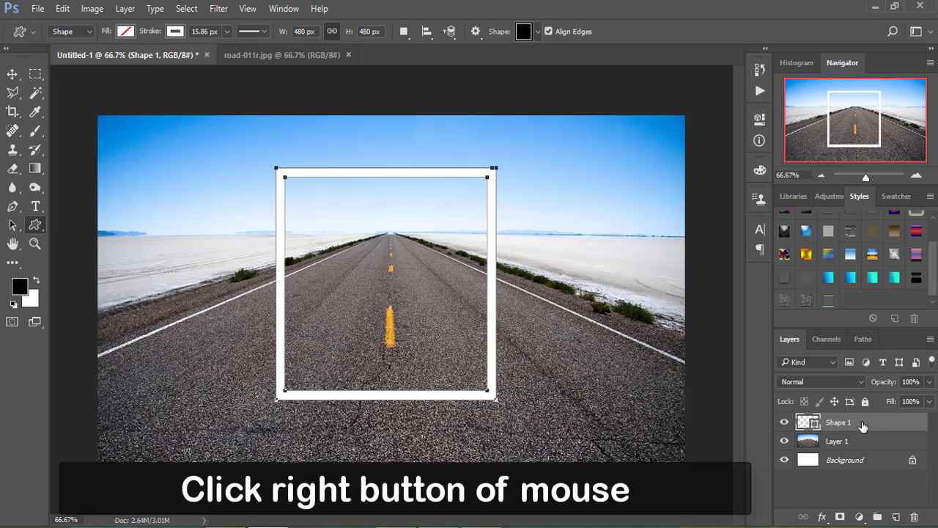
# Duplicate Shape 1 and rotate the copy 45° into a diamond
pyautogui.rightClick(847, 423)
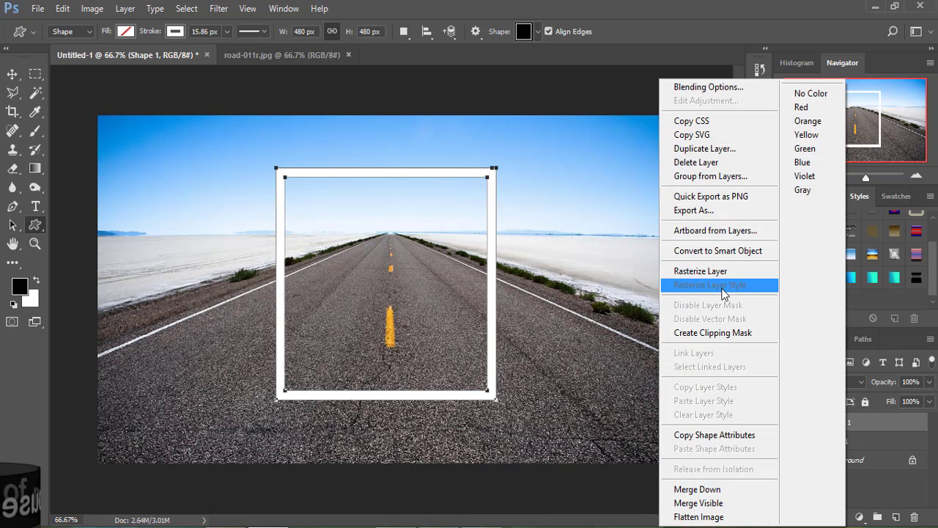
pyautogui.click(707, 150)
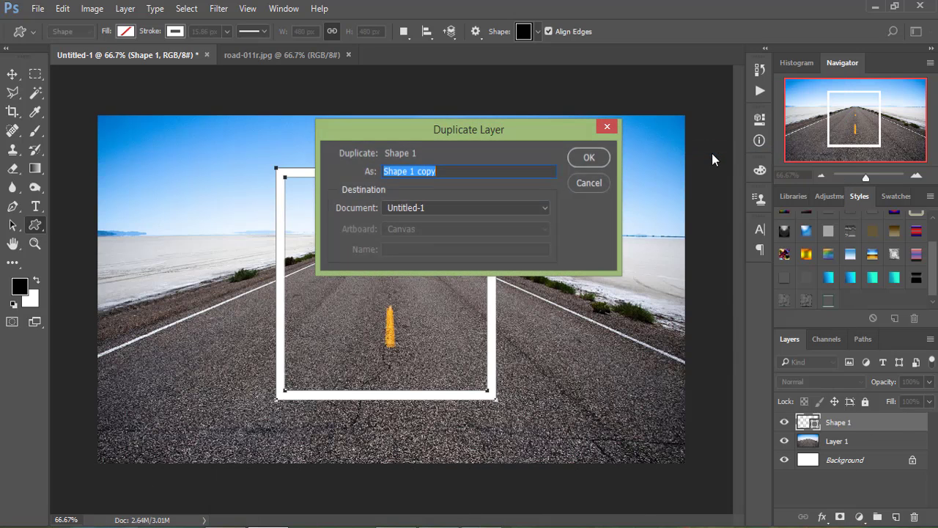
pyautogui.click(595, 163)
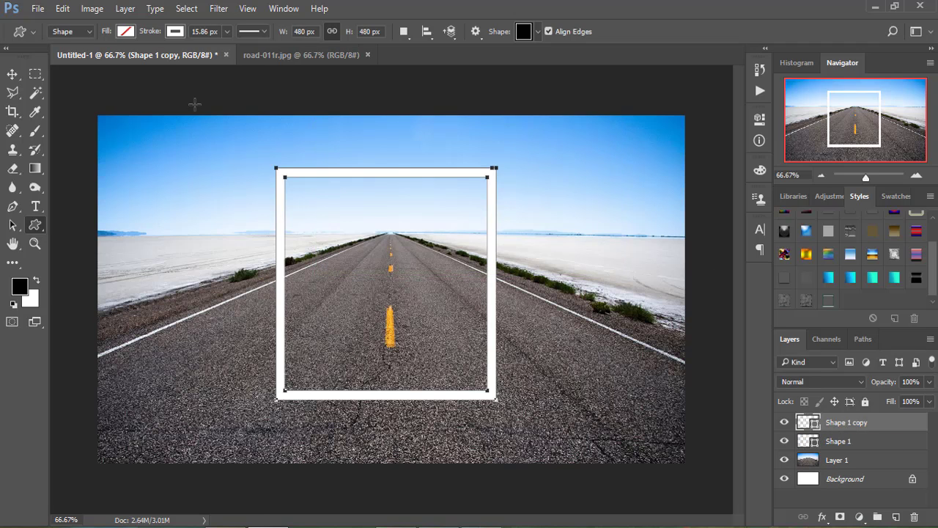
pyautogui.click(63, 9)
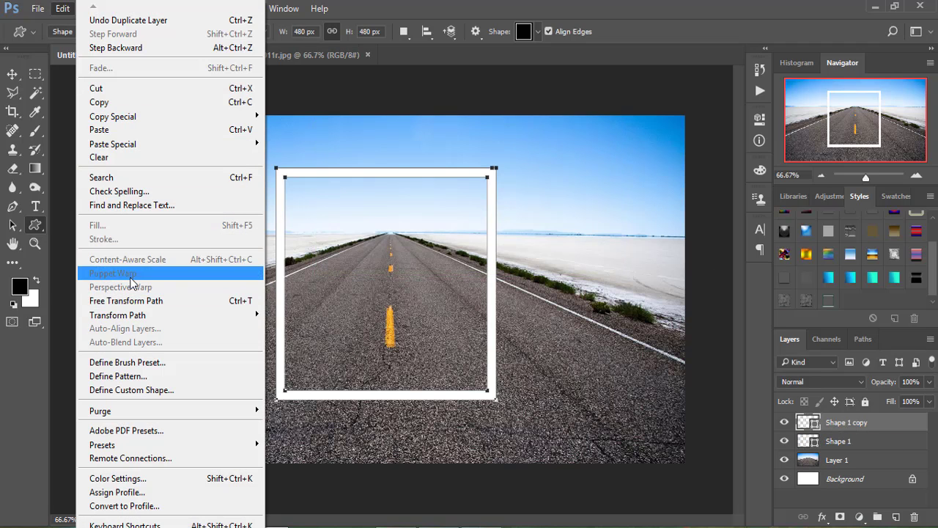
pyautogui.click(147, 302)
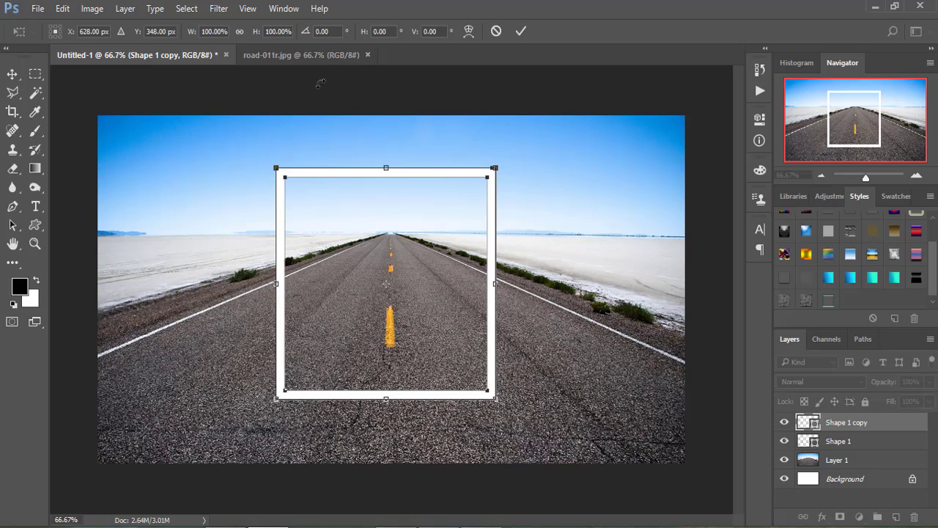
pyautogui.click(303, 34)
pyautogui.write('45')
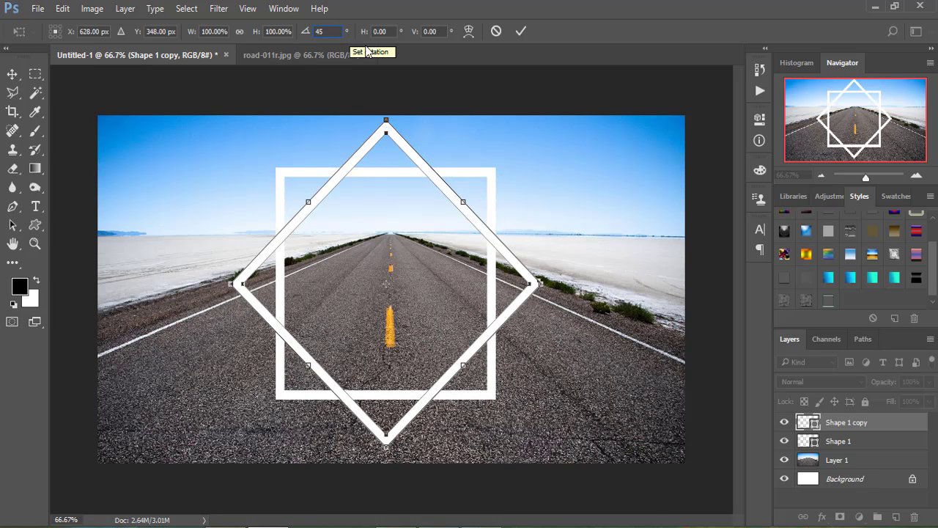
pyautogui.click(521, 32)
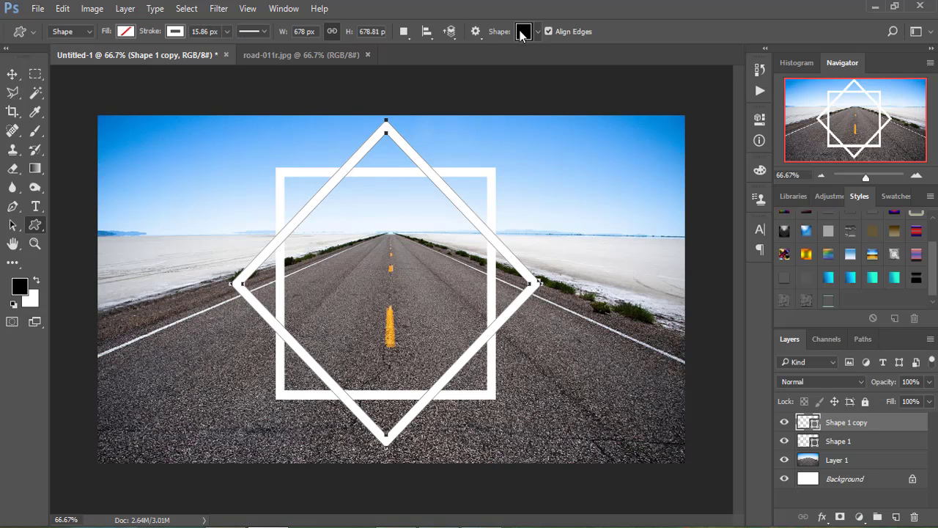
# Give the Shape 1 square a 20 px outside cyan Stroke effect at Normal blend
pyautogui.click(851, 442)
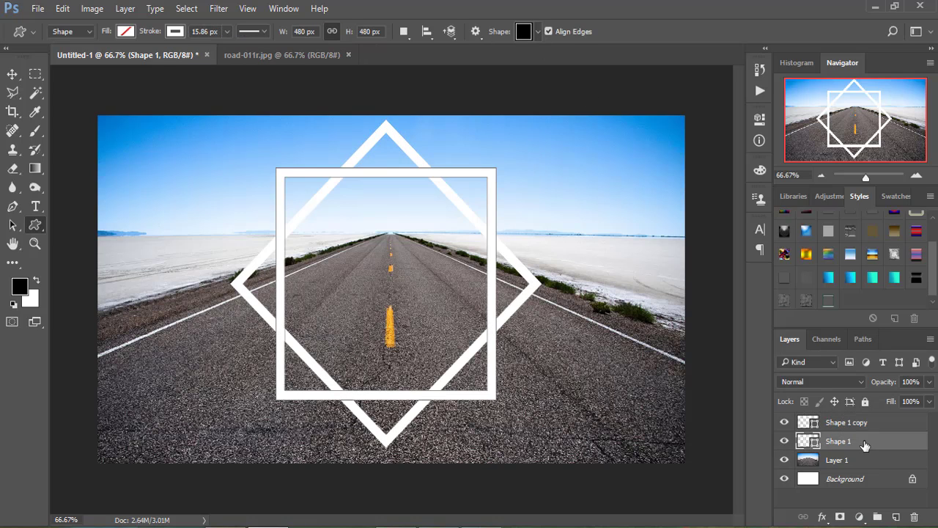
pyautogui.click(823, 517)
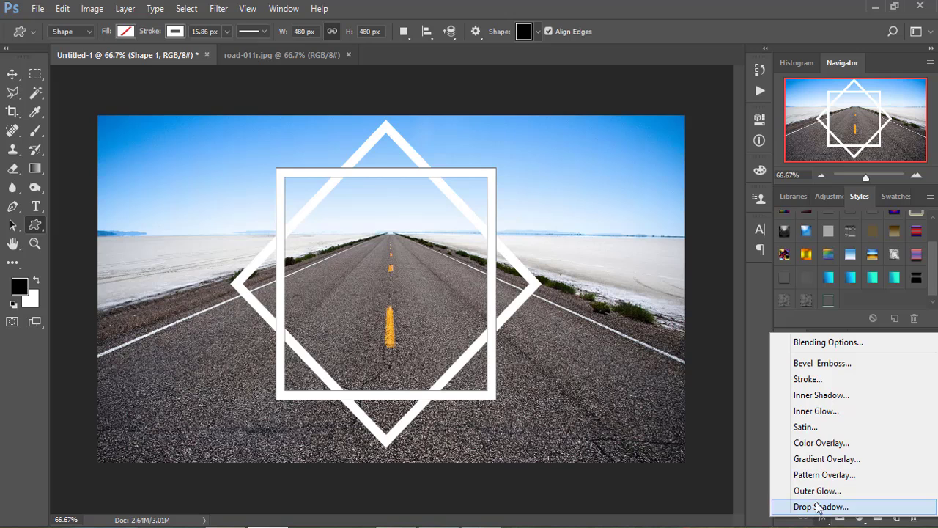
pyautogui.click(806, 379)
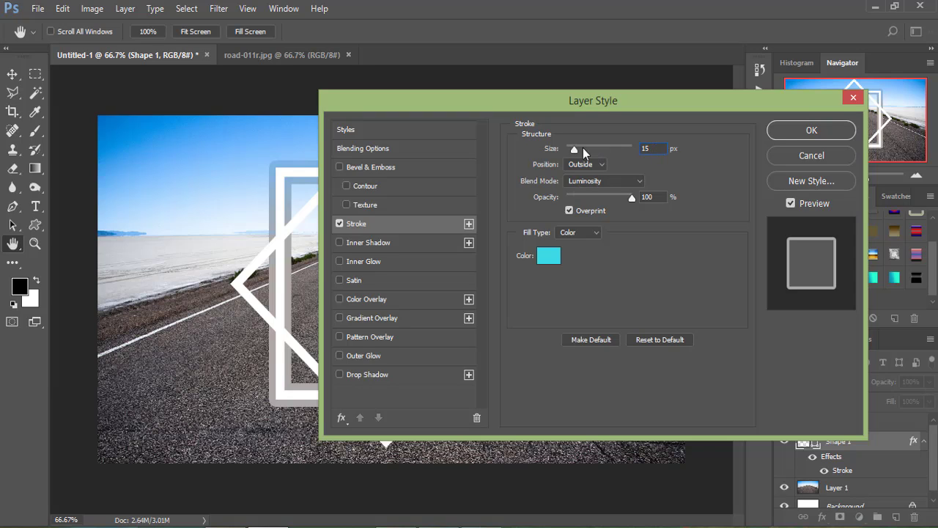
pyautogui.moveTo(573, 148); pyautogui.dragTo(574, 152)
pyautogui.click(591, 165)
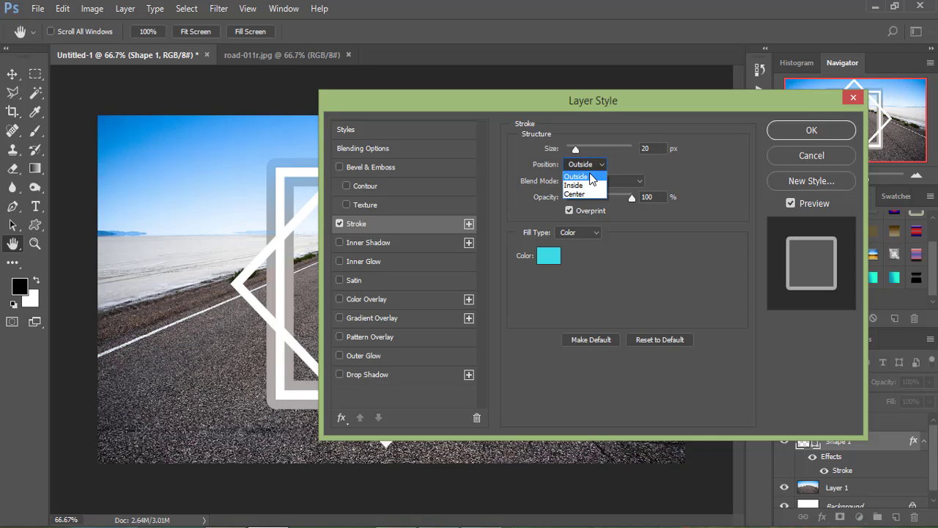
pyautogui.click(604, 180)
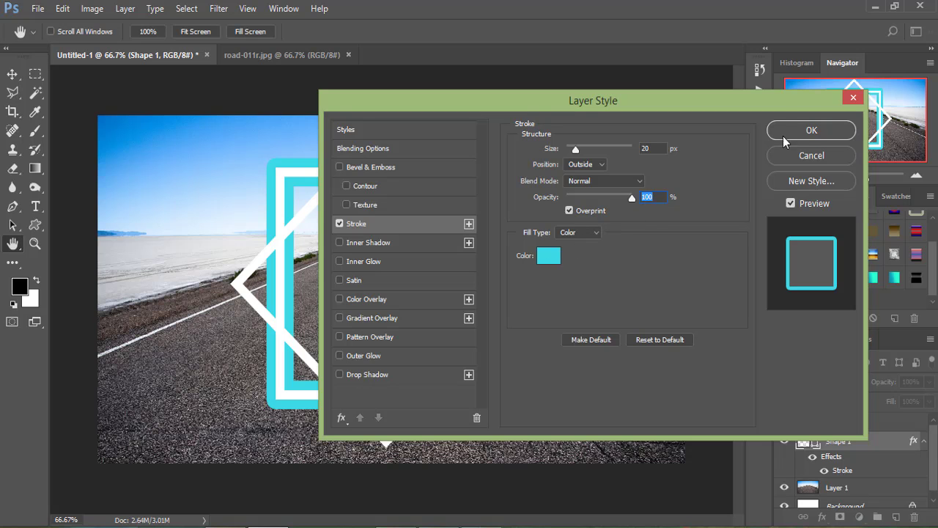
pyautogui.click(804, 132)
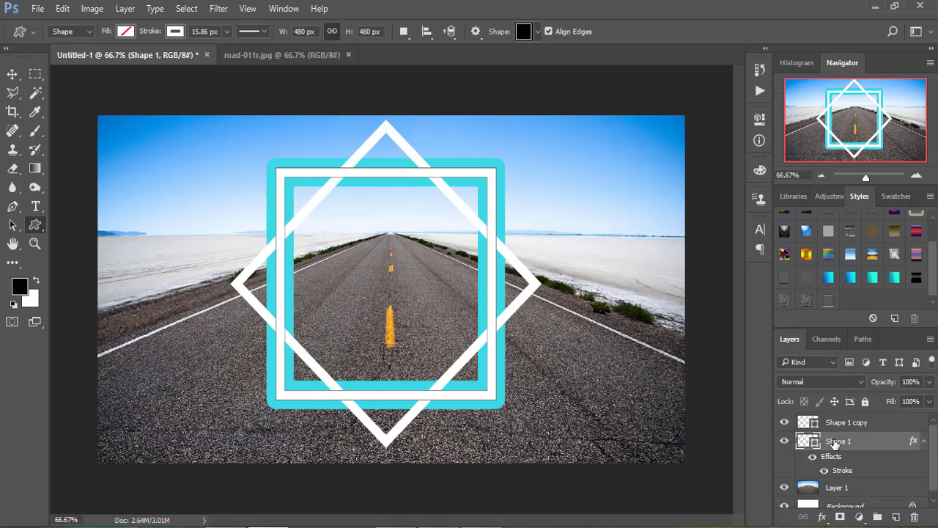
pyautogui.click(924, 441)
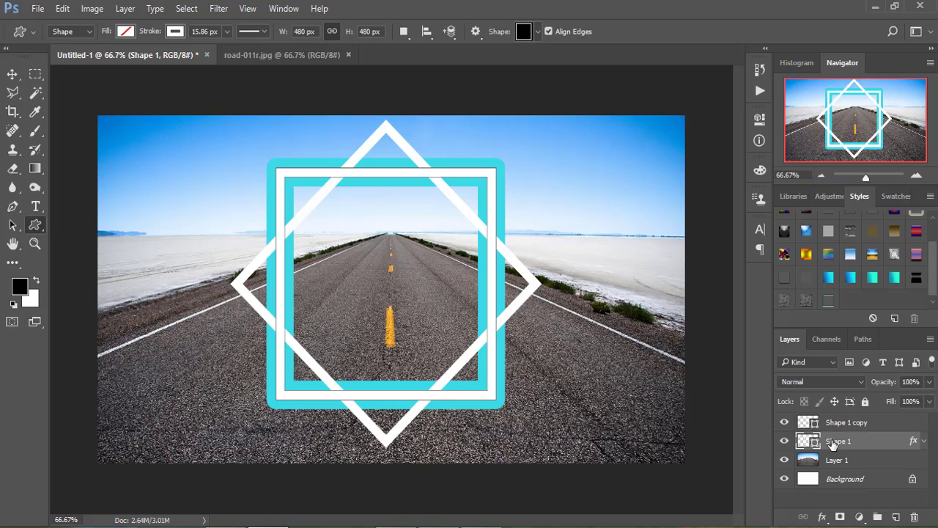
# Convert Shape 1 to a smart object and rasterize the Shape 1 copy diamond
pyautogui.rightClick(862, 443)
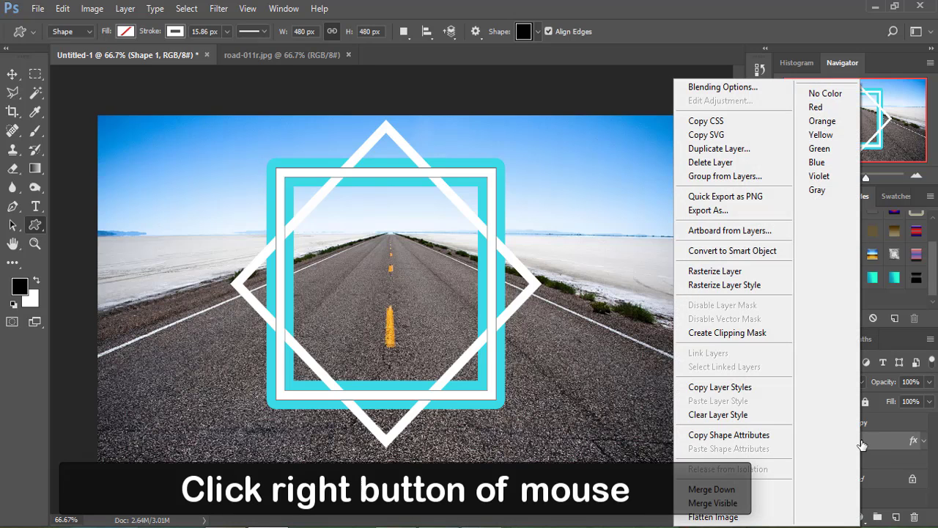
pyautogui.click(760, 252)
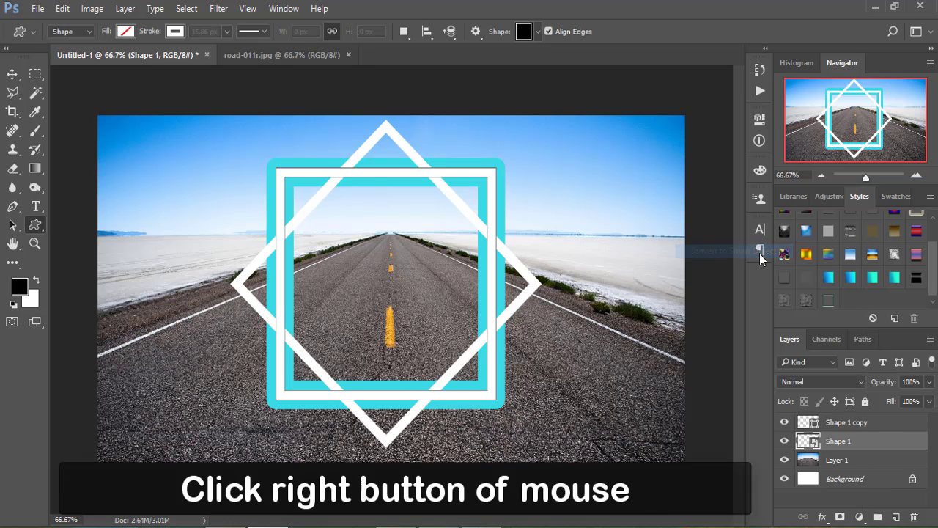
pyautogui.click(841, 424)
pyautogui.rightClick(841, 425)
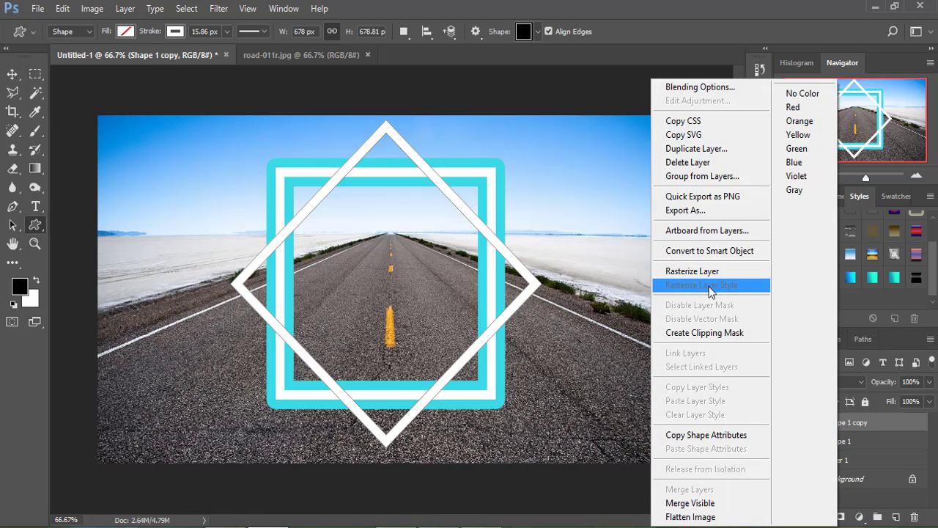
pyautogui.click(710, 273)
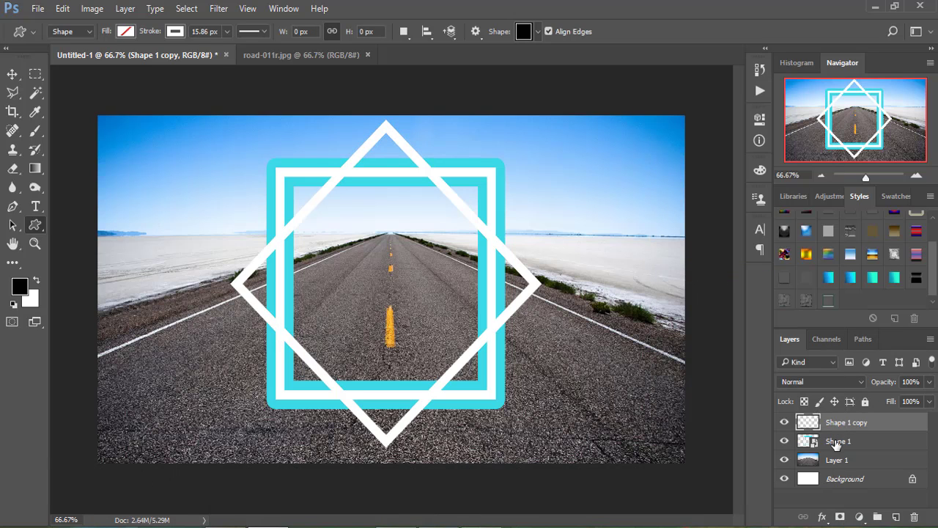
# Erase the diamond's parts inside the square's outline and deselect
pyautogui.click(837, 442)
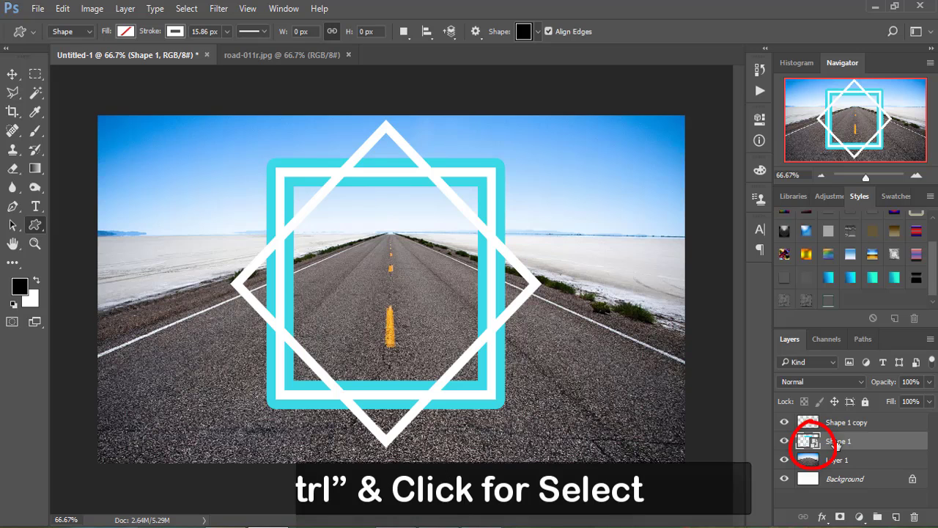
pyautogui.keyDown('ctrl'); pyautogui.click(815, 444); pyautogui.keyUp('ctrl')
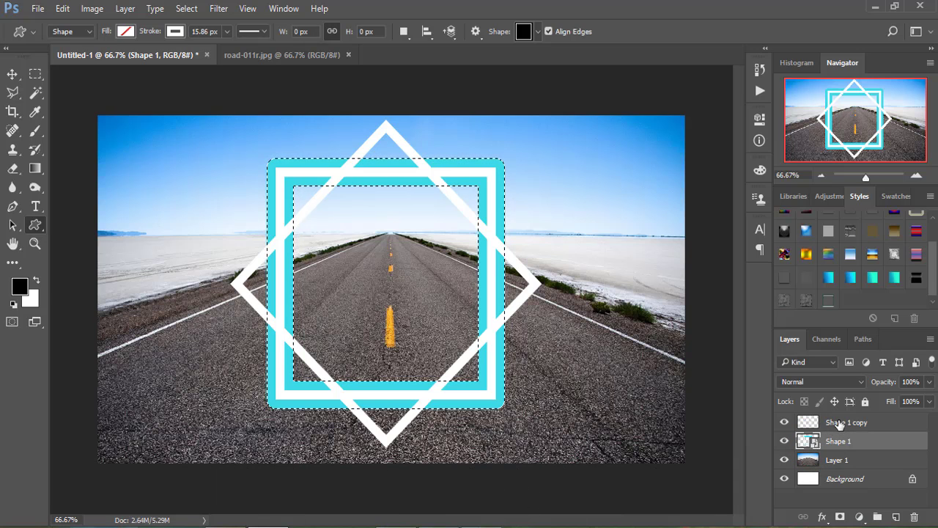
pyautogui.click(839, 423)
pyautogui.press('Delete')
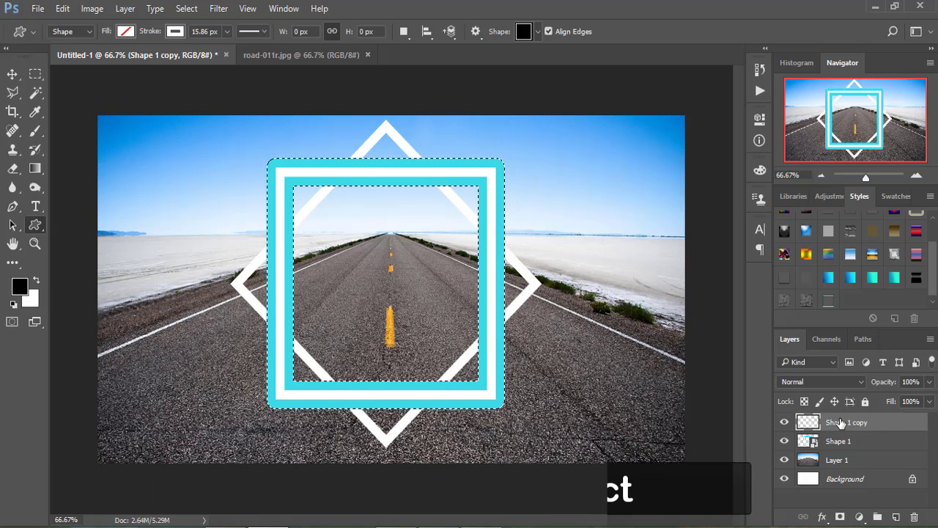
pyautogui.hotkey('ctrl', 'd')
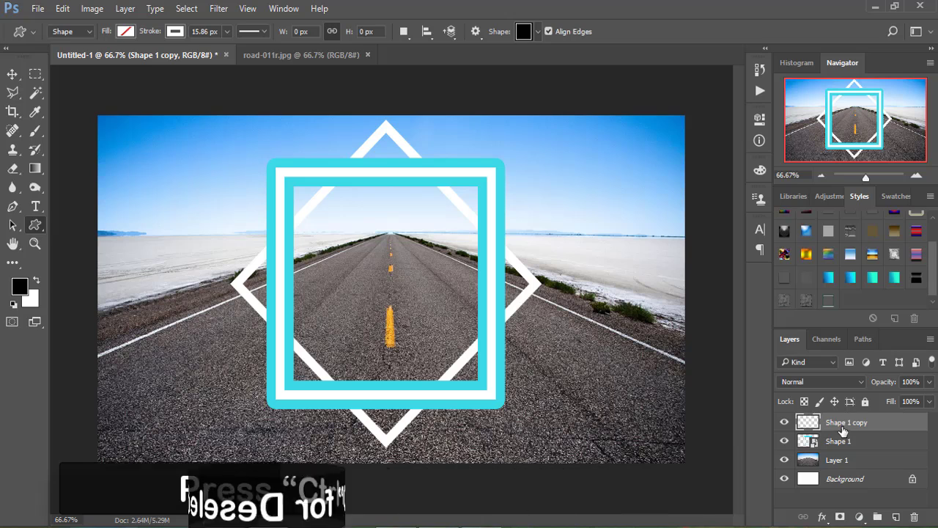
pyautogui.click(808, 441)
# Turn off the cyan stroke inside the Shape 1 smart object and save Shape 1.psb
pyautogui.doubleClick(808, 441)
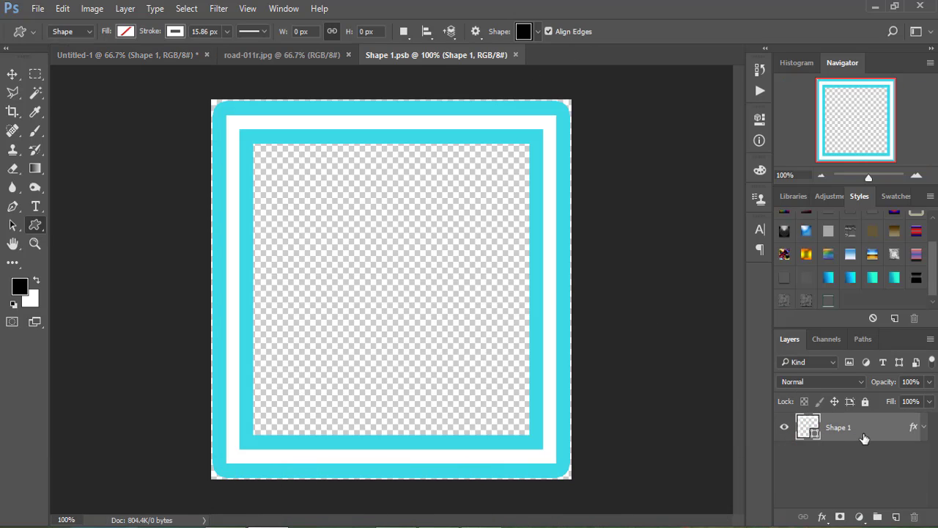
pyautogui.click(822, 517)
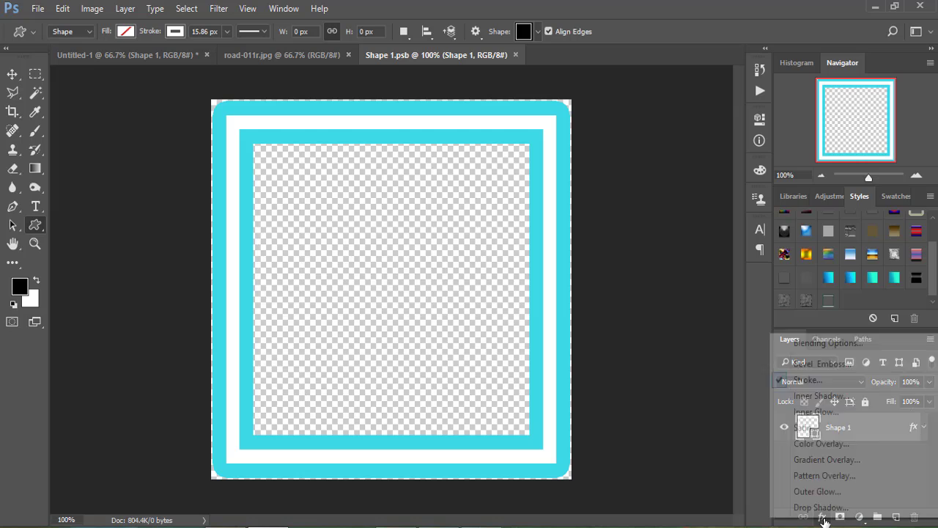
pyautogui.click(783, 382)
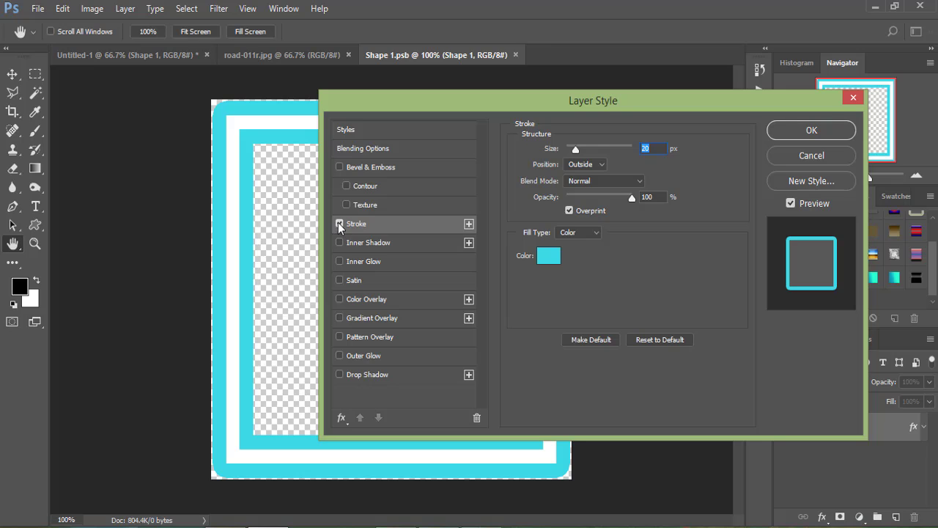
pyautogui.click(339, 223)
pyautogui.click(811, 130)
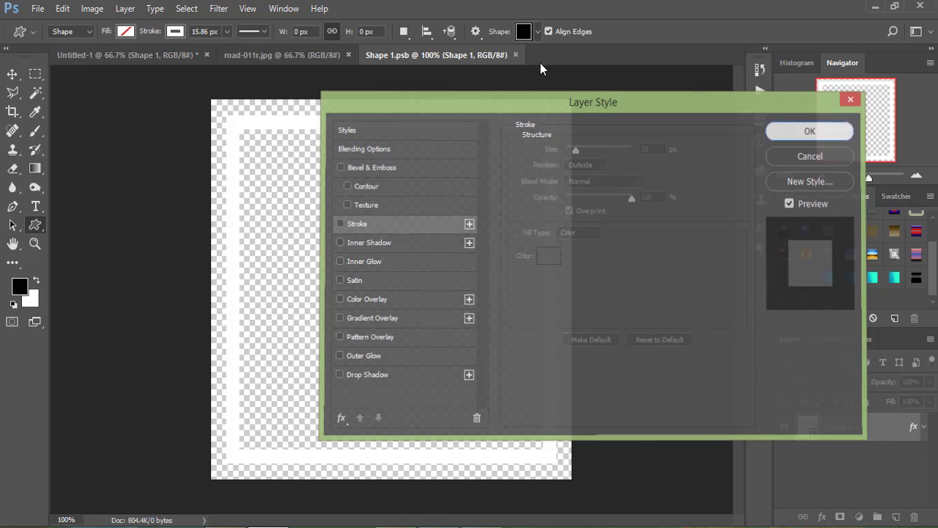
pyautogui.click(521, 54)
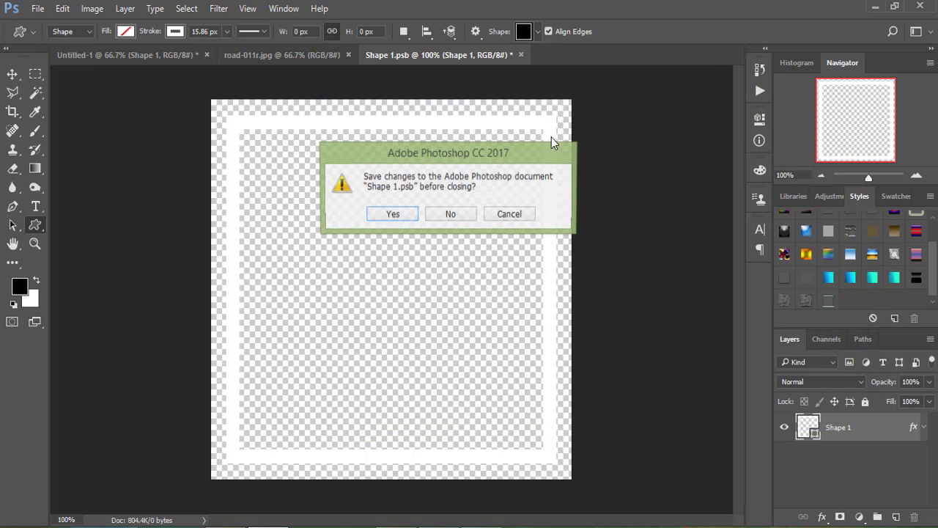
pyautogui.click(398, 214)
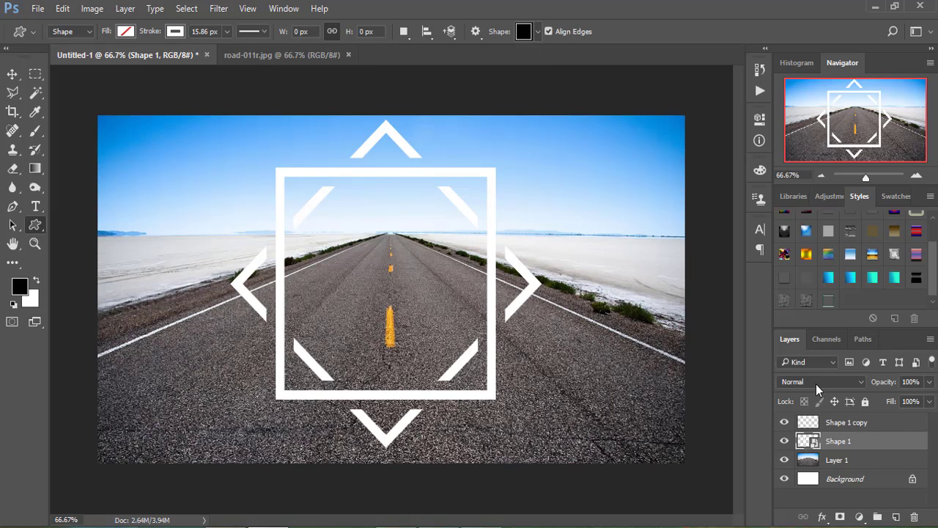
# Rasterize the Shape 1 square and switch to the Polygonal Lasso tool
pyautogui.rightClick(818, 445)
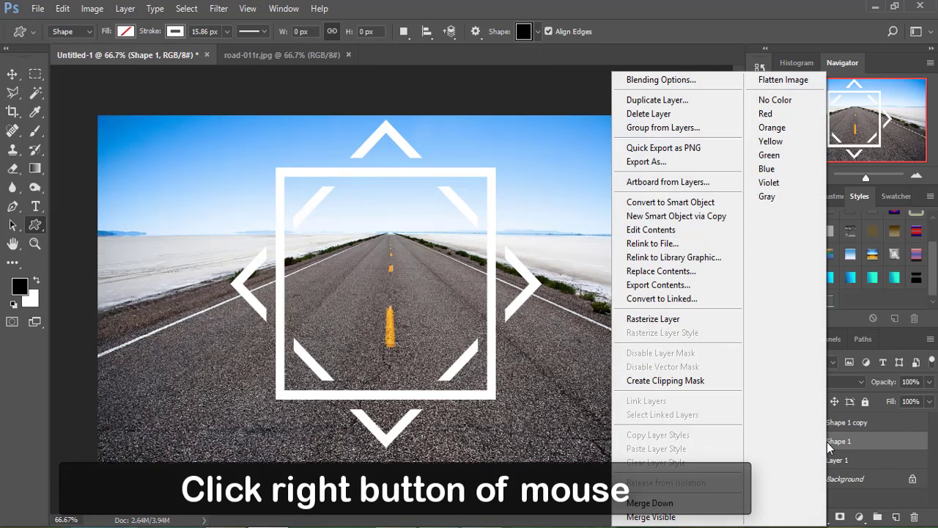
pyautogui.click(653, 319)
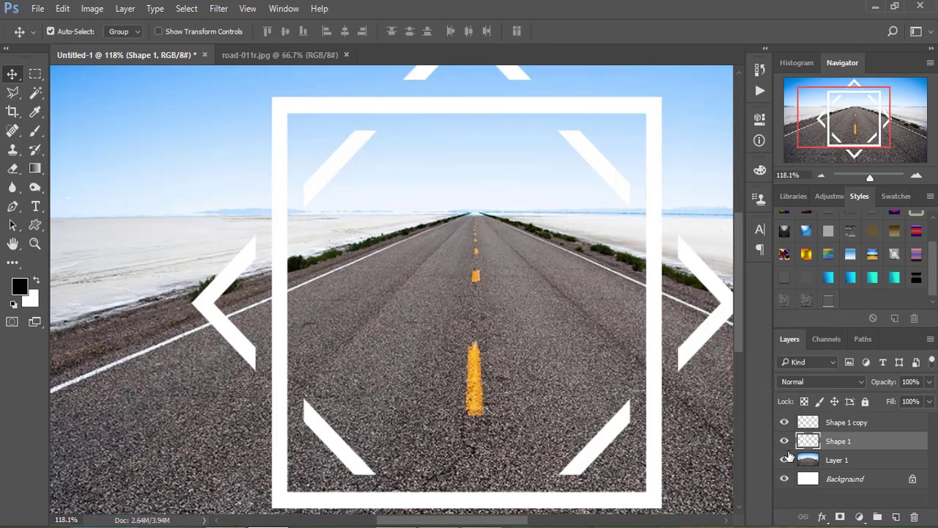
pyautogui.click(14, 95)
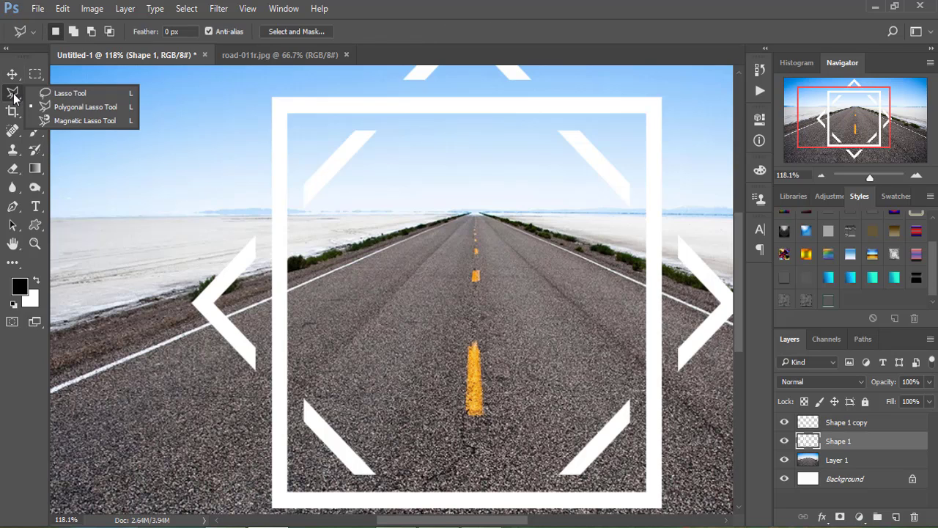
pyautogui.click(59, 107)
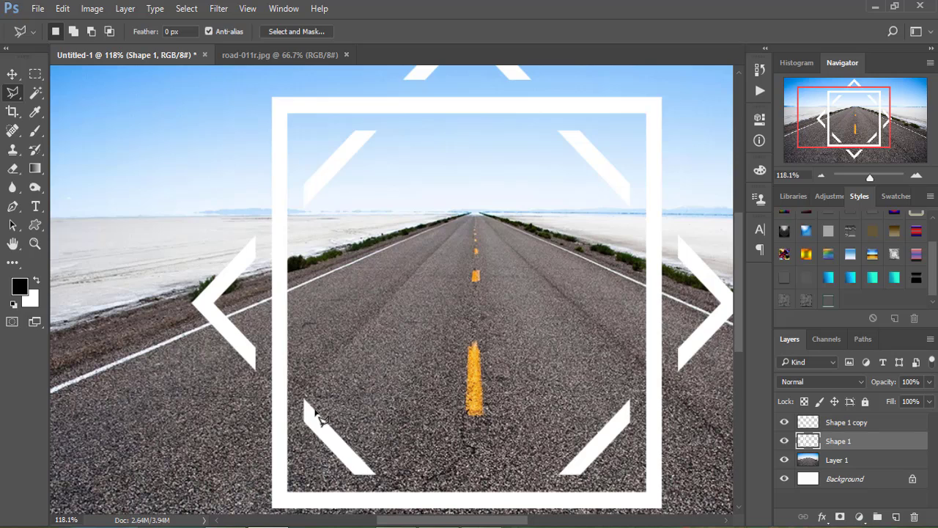
# Delete the square's white sides within an eight-point central selection, then deselect
pyautogui.click(305, 402)
pyautogui.click(244, 336)
pyautogui.click(247, 265)
pyautogui.click(324, 187)
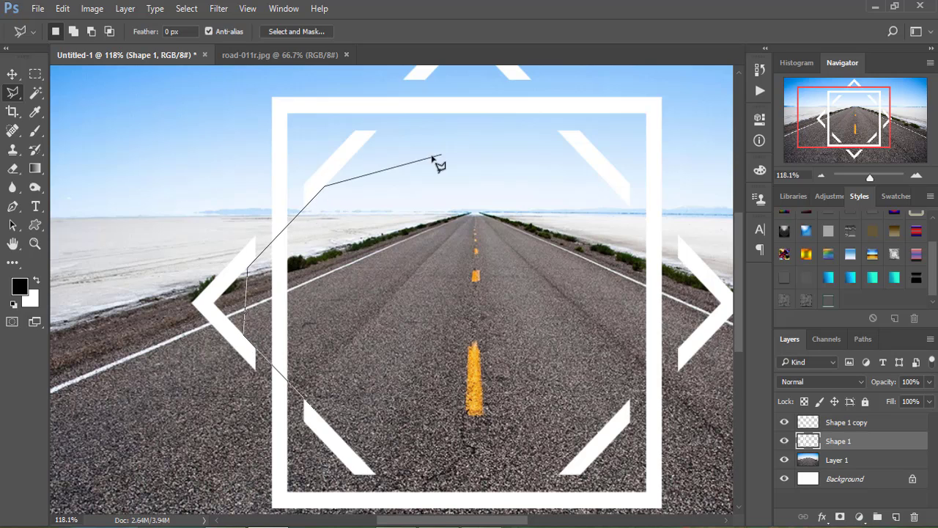
pyautogui.click(613, 189)
pyautogui.click(688, 269)
pyautogui.click(691, 335)
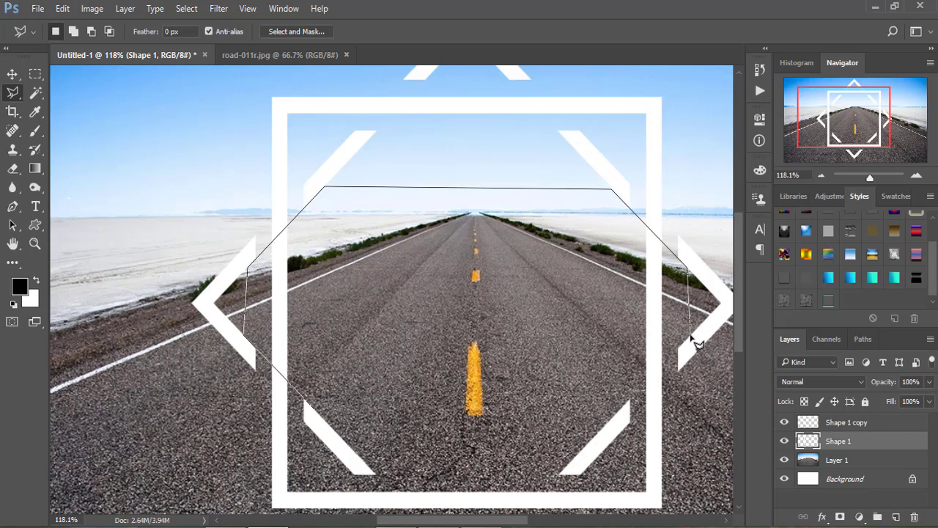
pyautogui.click(605, 425)
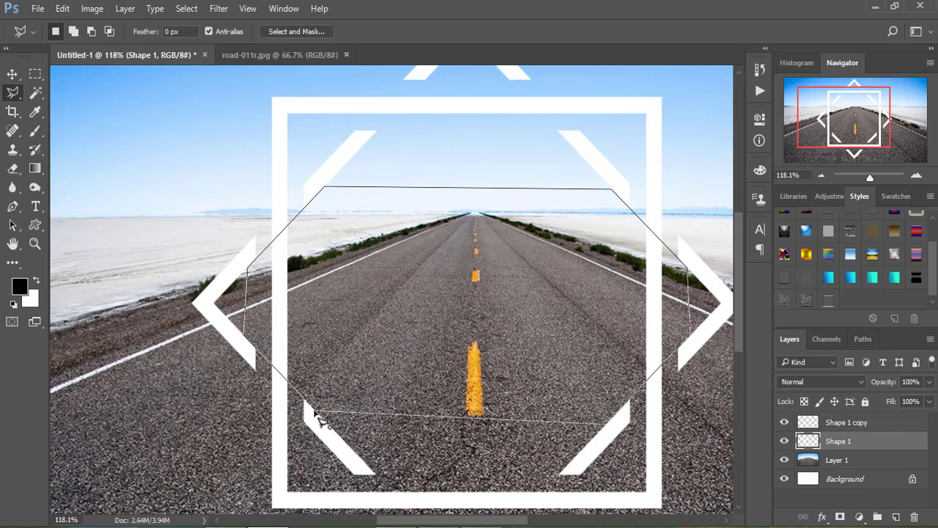
pyautogui.click(315, 414)
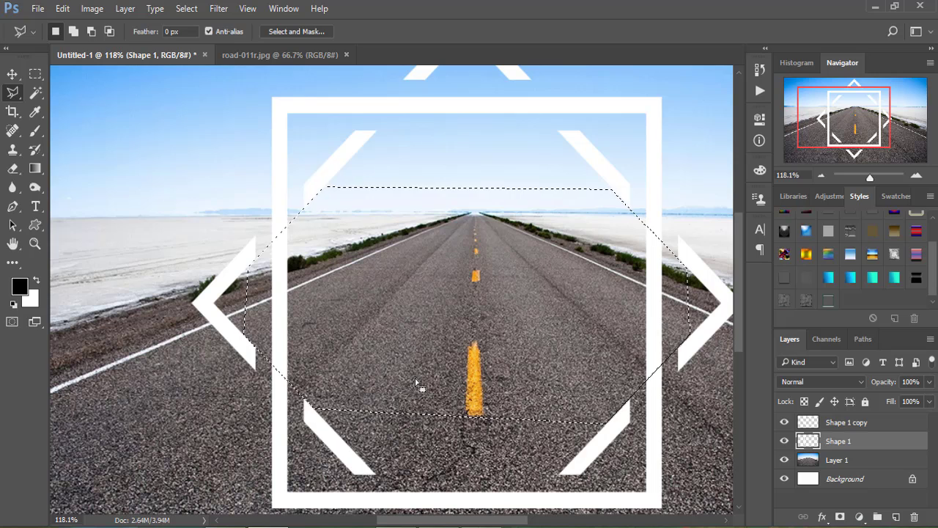
pyautogui.press('Delete')
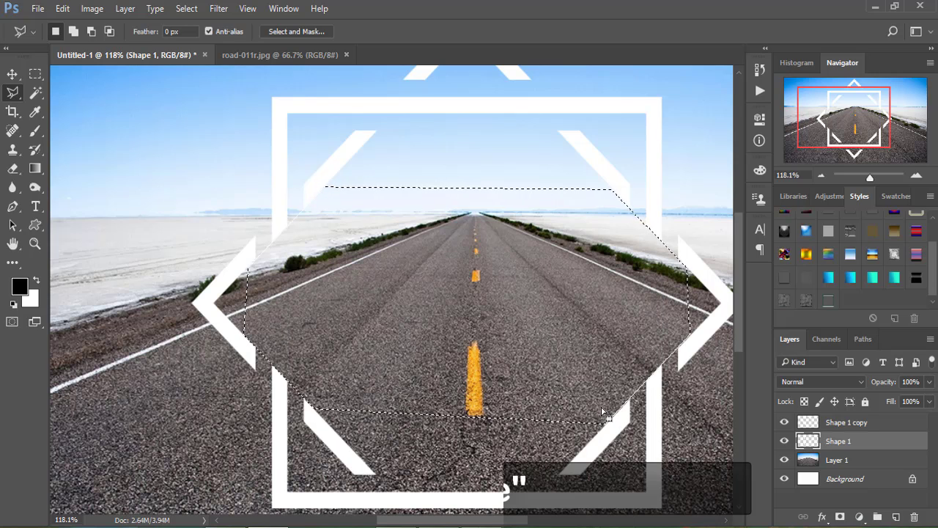
pyautogui.hotkey('ctrl', 'd')
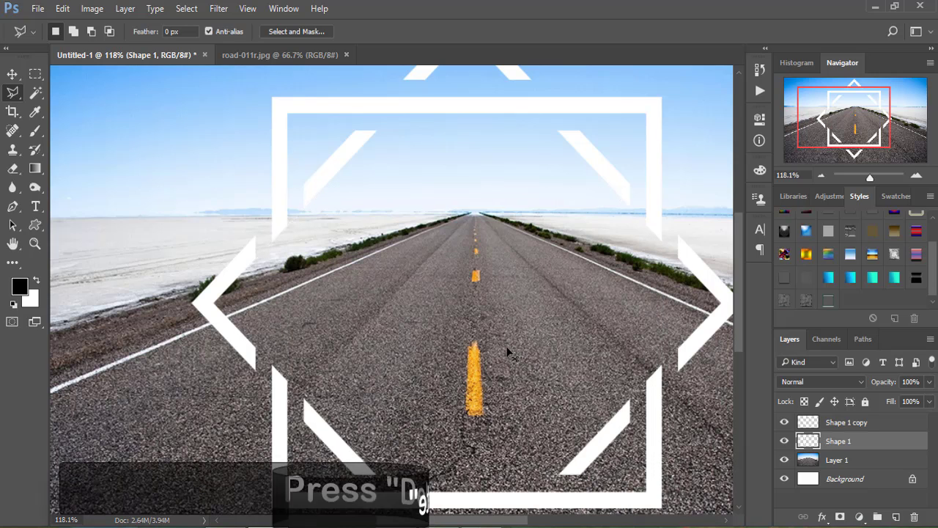
pyautogui.click(847, 465)
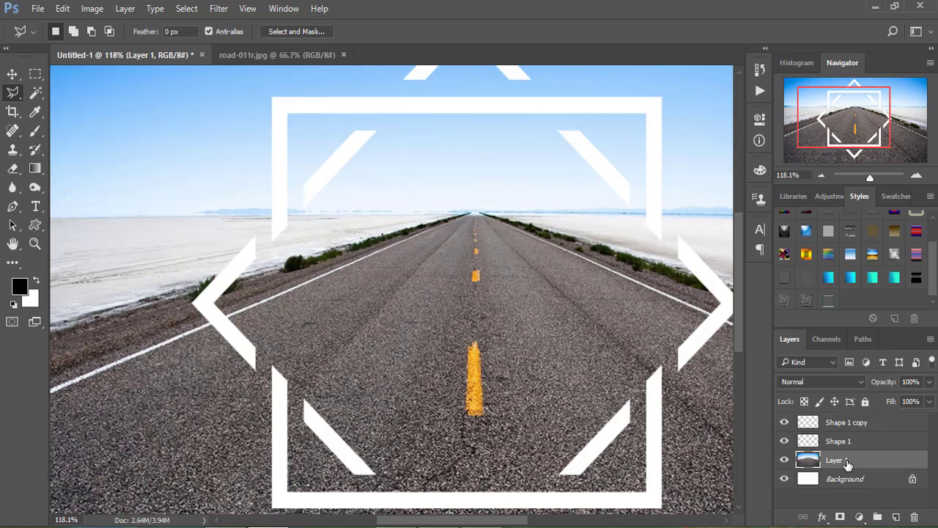
# Draw a 497 × 114 px white, strokeless rectangle across the centre and rasterize it
pyautogui.click(35, 225)
pyautogui.click(80, 222)
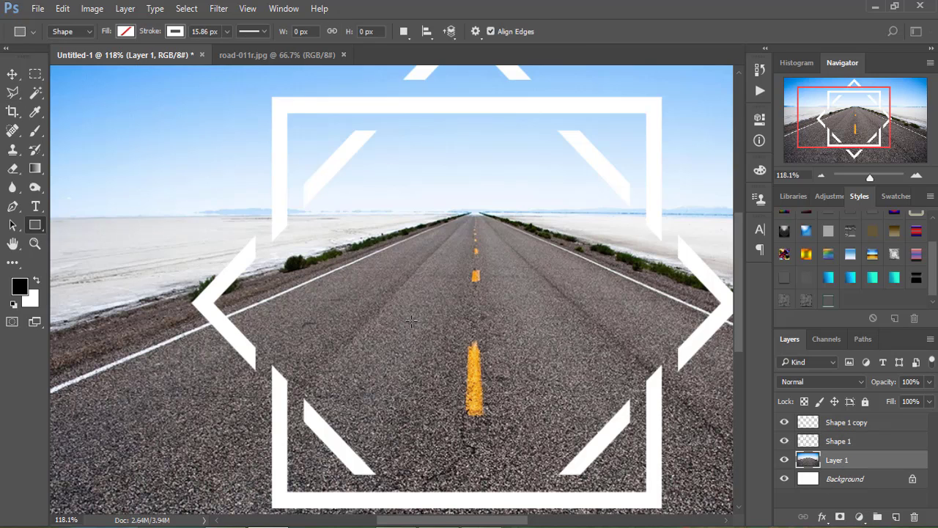
pyautogui.moveTo(262, 258); pyautogui.dragTo(285, 346)
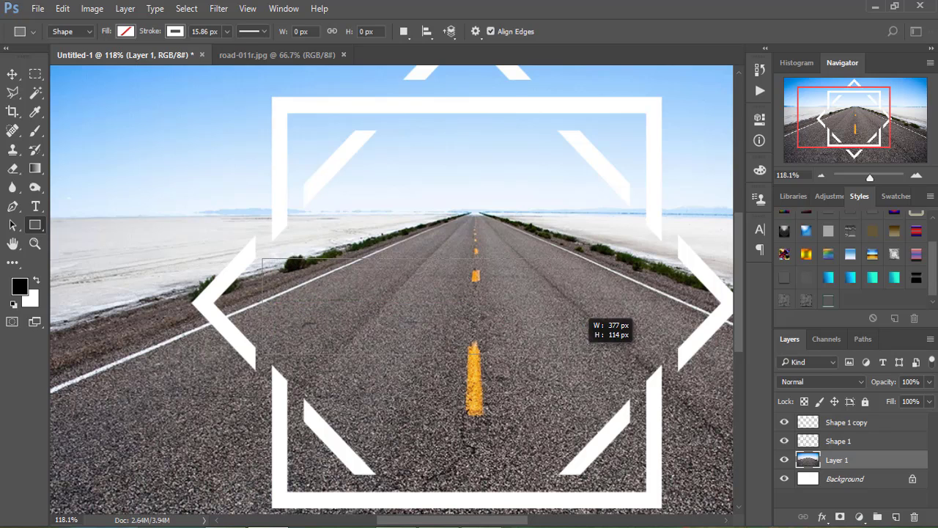
pyautogui.moveTo(284, 346); pyautogui.dragTo(665, 355)
pyautogui.click(633, 204)
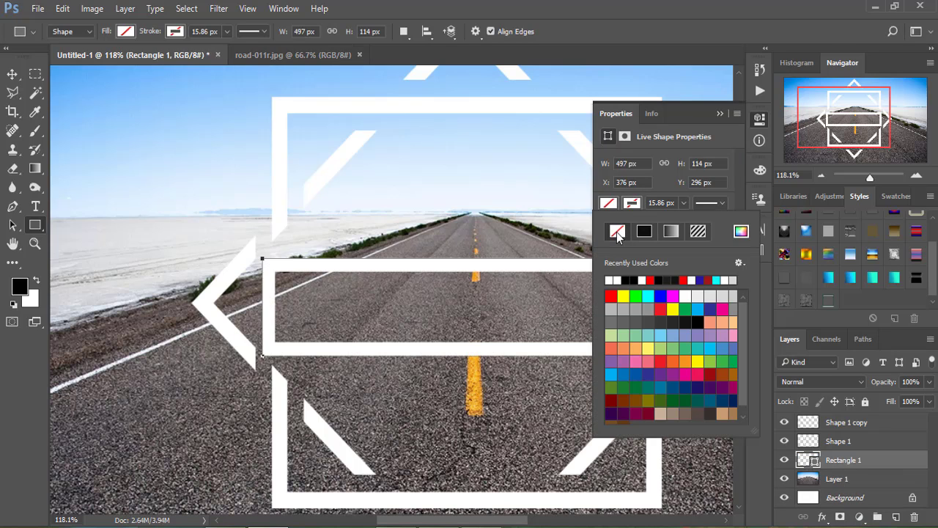
pyautogui.click(618, 232)
pyautogui.click(611, 279)
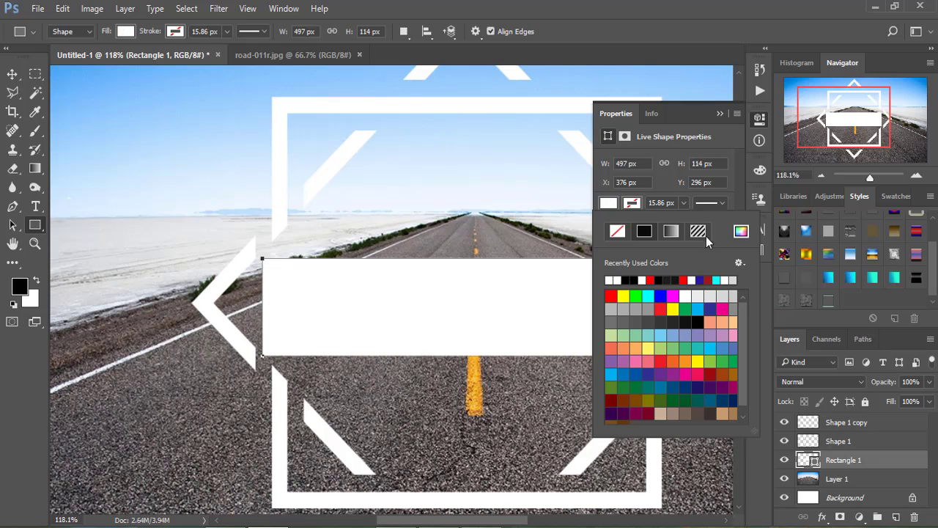
pyautogui.click(722, 115)
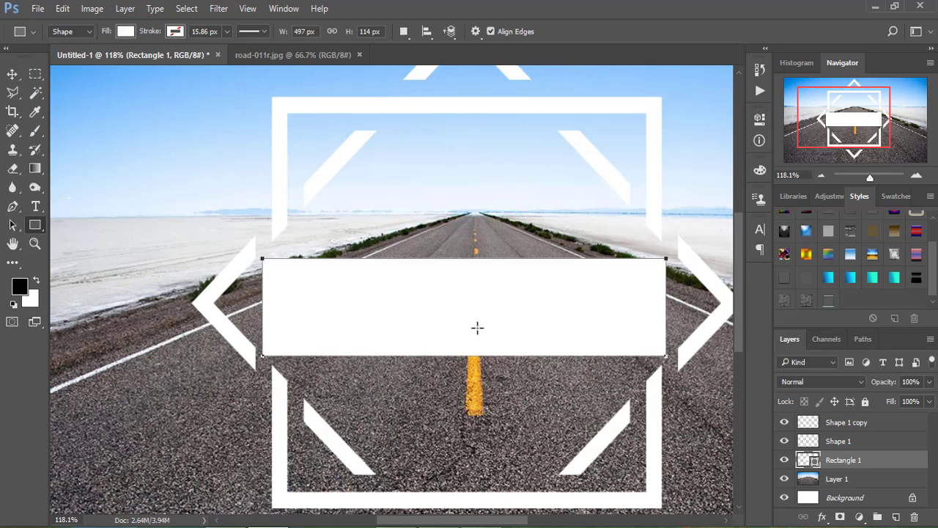
pyautogui.rightClick(850, 461)
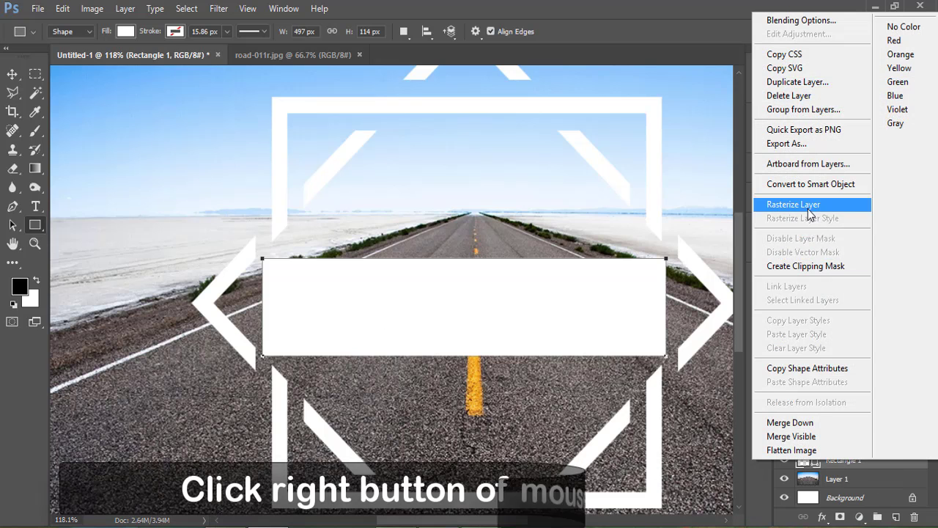
pyautogui.click(806, 206)
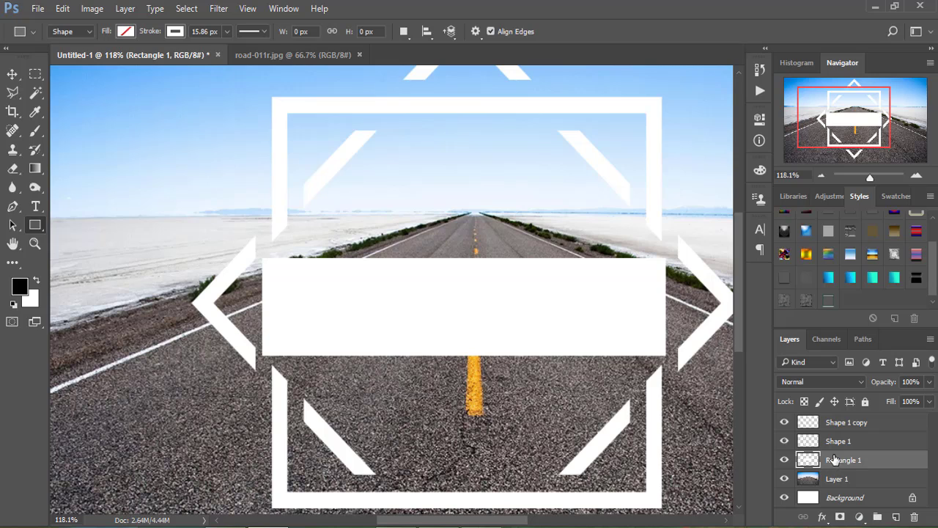
# Open Blending Options for Shape 1 copy and enable an Outer Bevel using the Chisel Hard technique
pyautogui.click(830, 426)
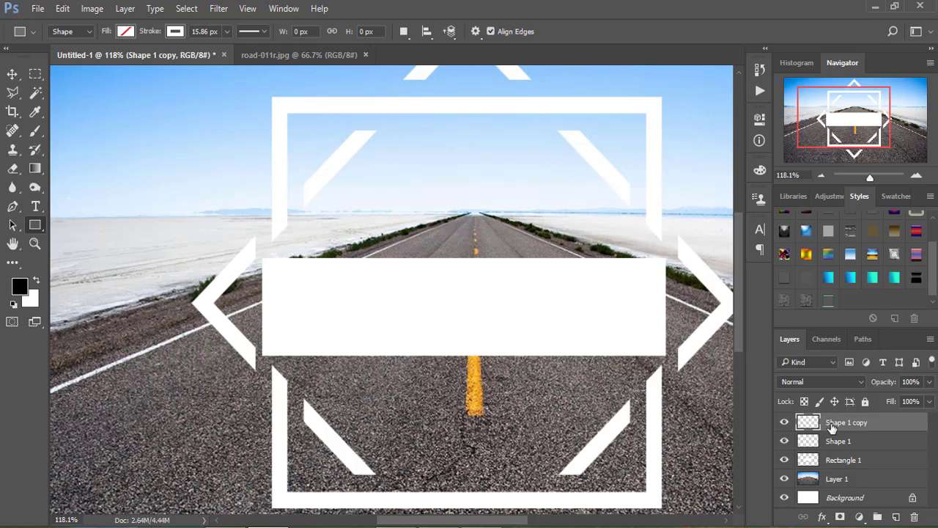
pyautogui.click(821, 517)
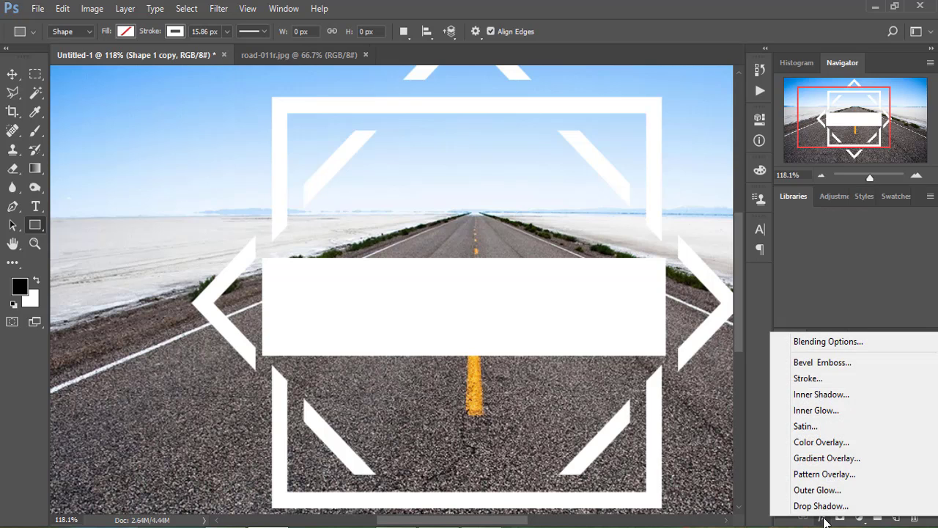
pyautogui.click(810, 342)
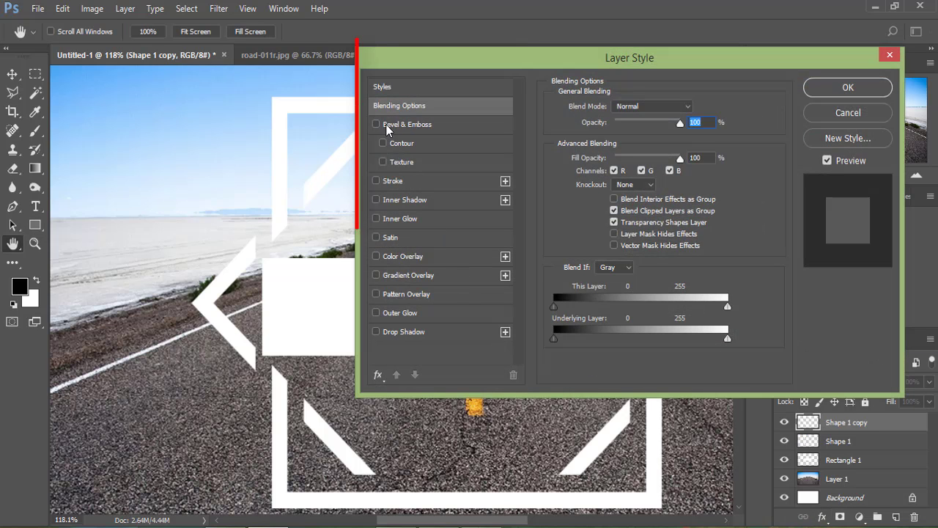
pyautogui.click(376, 124)
pyautogui.click(400, 124)
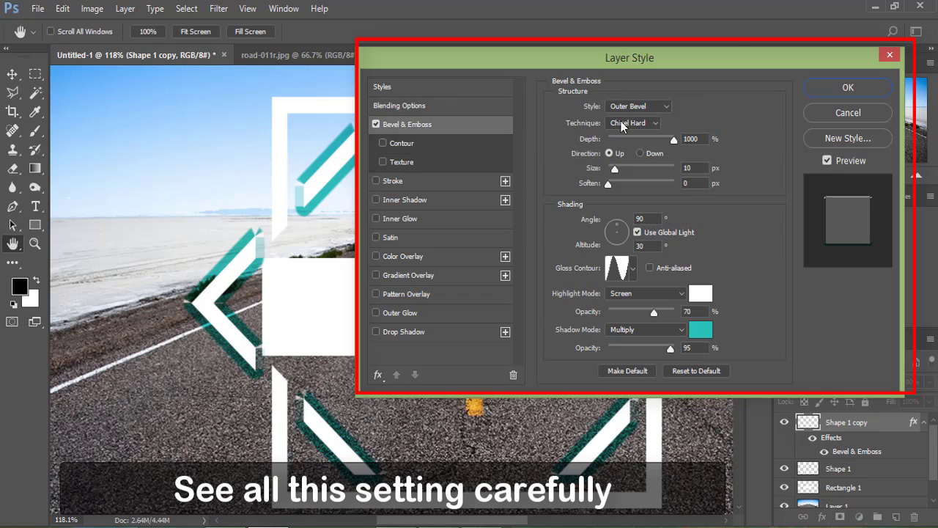
pyautogui.click(666, 108)
pyautogui.click(645, 117)
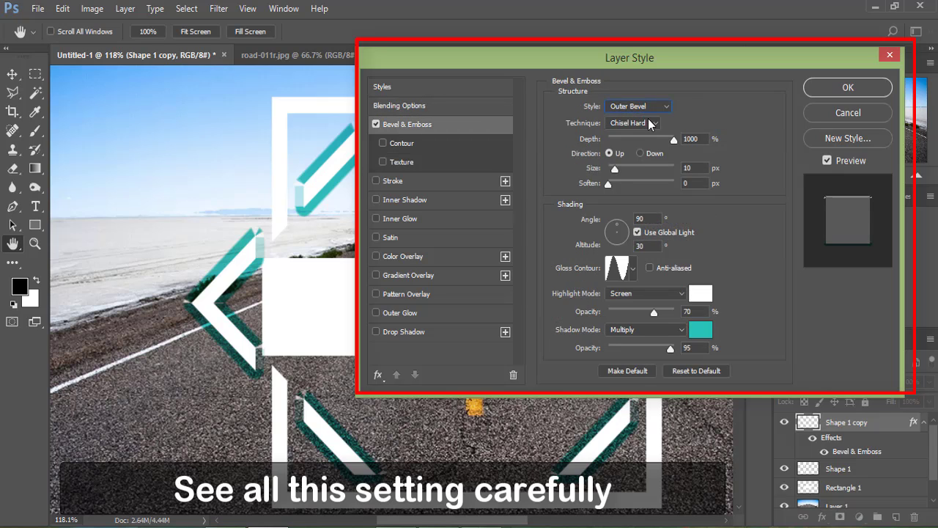
pyautogui.click(626, 137)
# Keep the bevel highlight white at 70% opacity and use a teal shadow at 95%
pyautogui.click(700, 183)
pyautogui.click(648, 218)
pyautogui.click(632, 269)
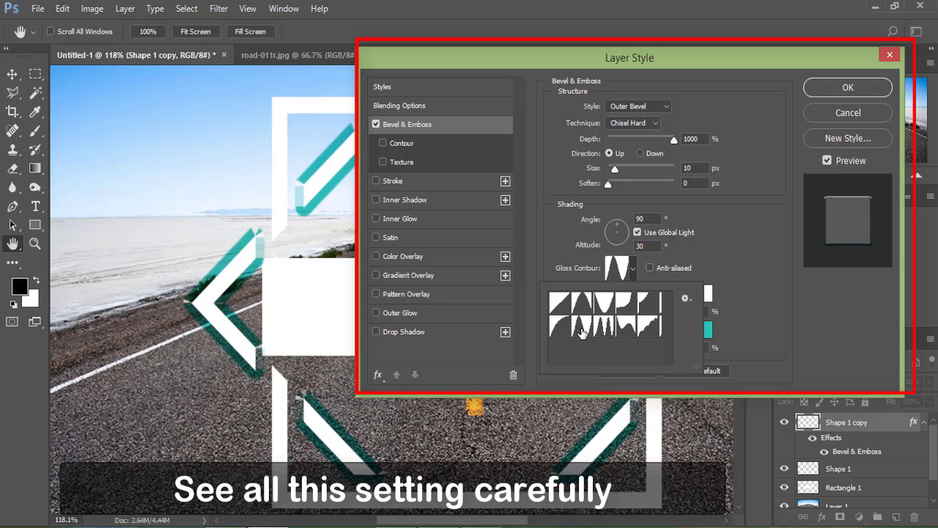
pyautogui.click(634, 274)
pyautogui.click(700, 293)
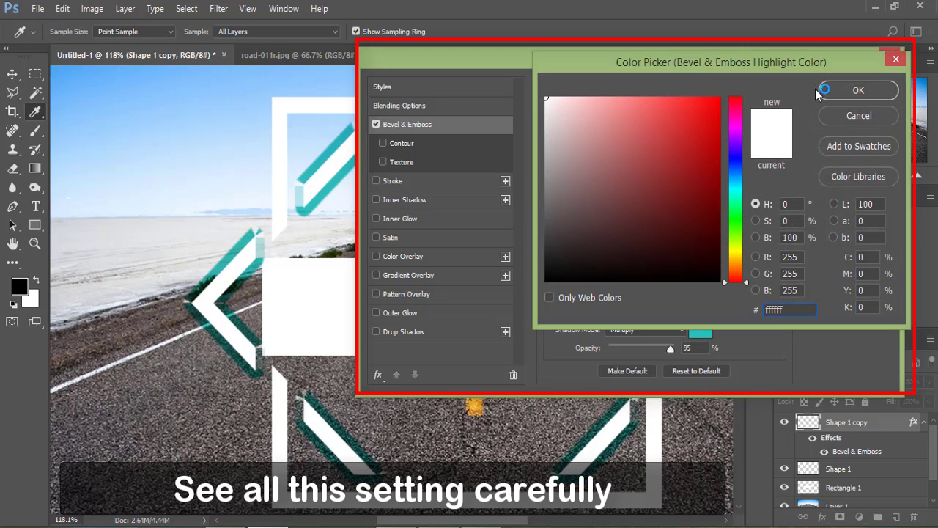
pyautogui.click(858, 90)
pyautogui.click(696, 311)
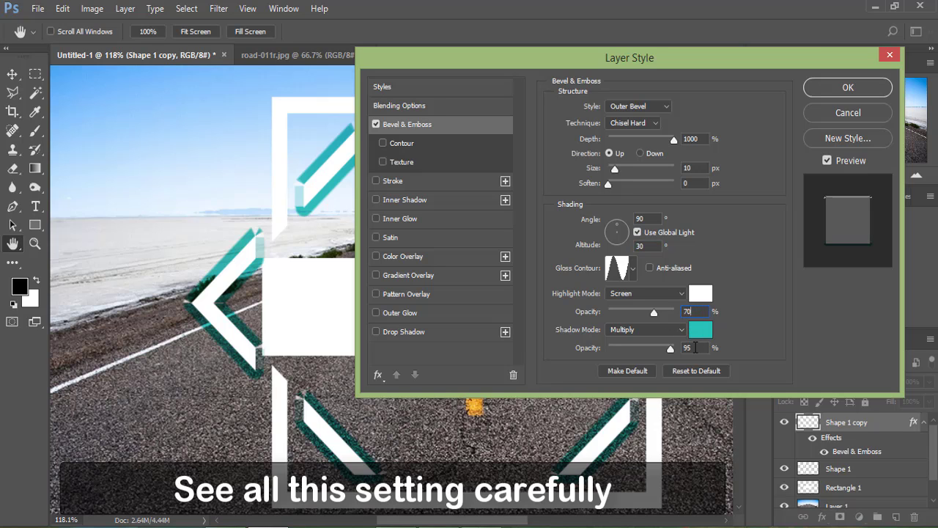
pyautogui.click(700, 329)
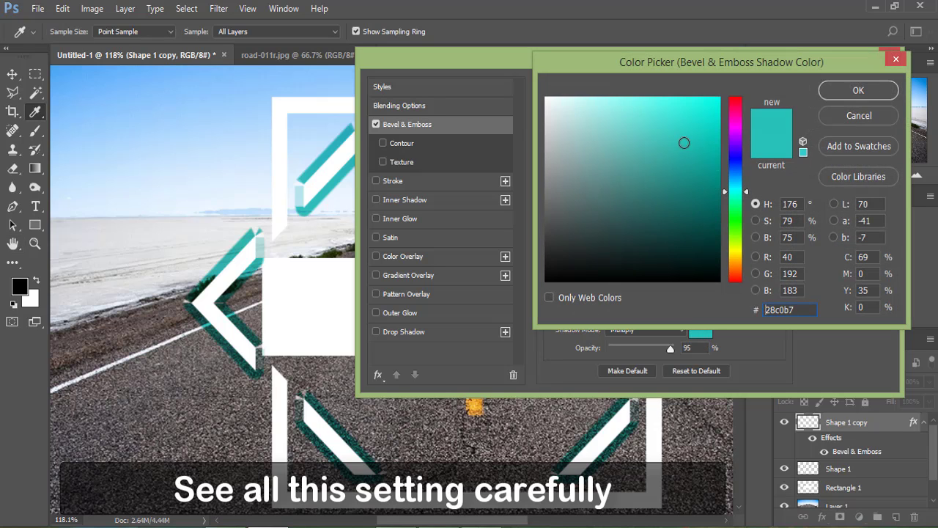
pyautogui.click(859, 90)
pyautogui.doubleClick(687, 348)
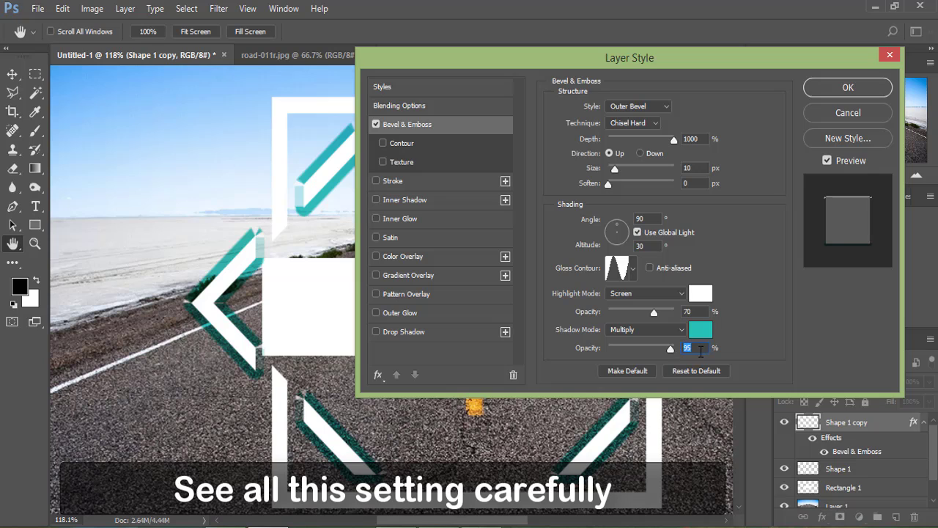
# Texture the bevel with the third pattern from the loaded Patterns set, and enable Pattern Overlay
pyautogui.click(383, 162)
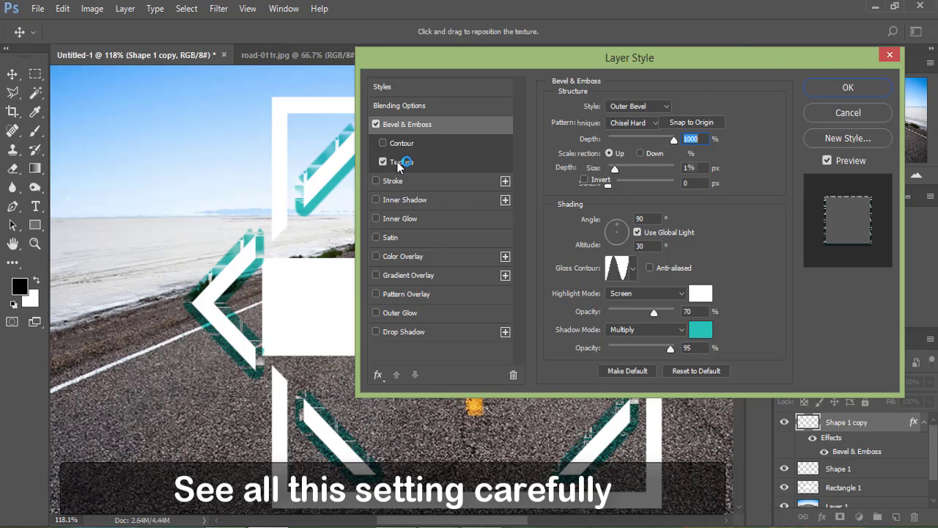
pyautogui.click(629, 124)
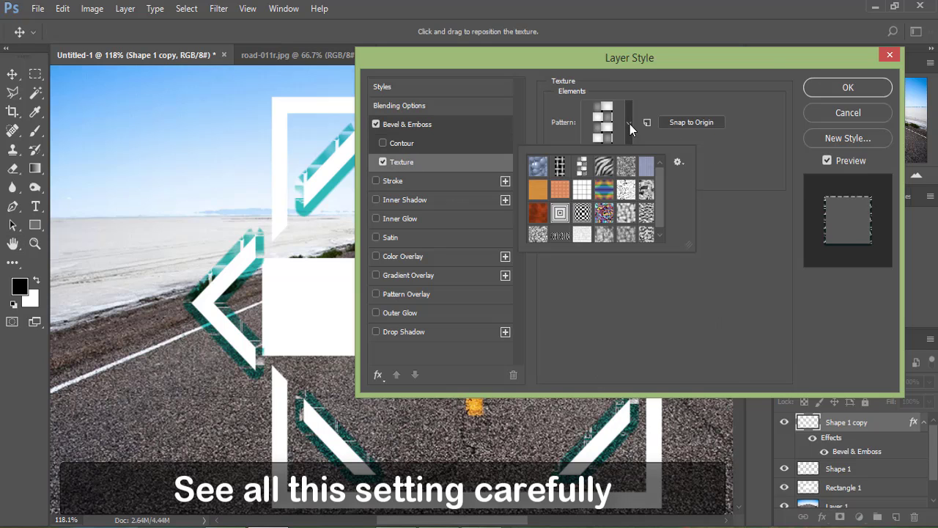
pyautogui.click(679, 161)
pyautogui.click(723, 469)
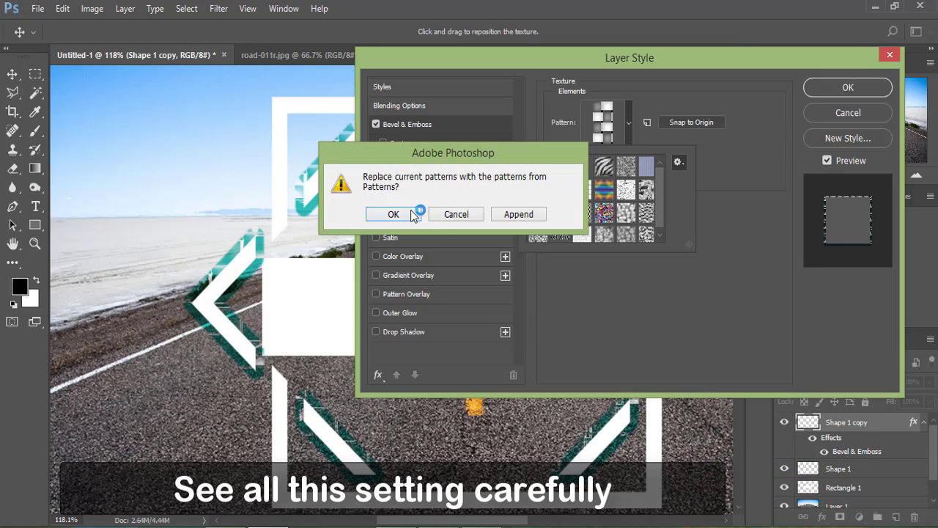
pyautogui.click(392, 213)
pyautogui.click(630, 122)
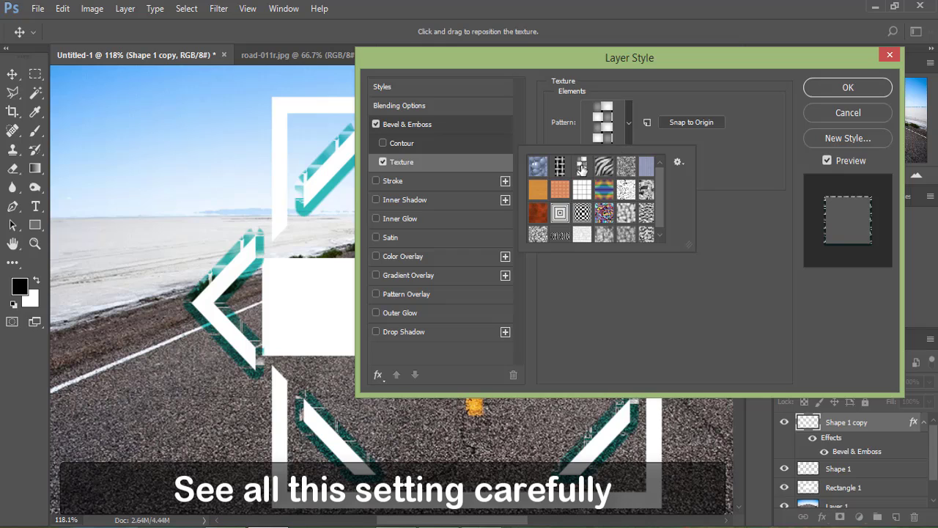
pyautogui.click(581, 166)
pyautogui.click(628, 123)
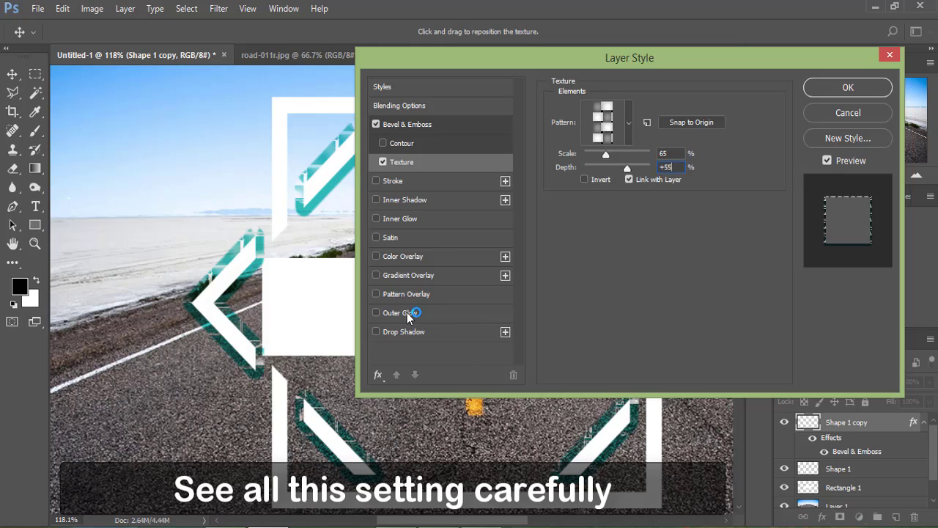
pyautogui.click(376, 294)
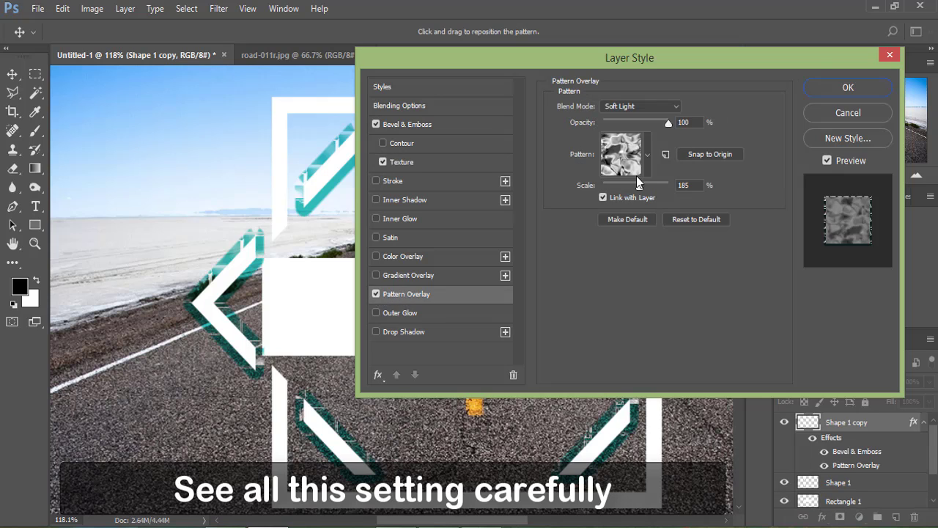
# Set the Pattern Overlay to Soft Light blend mode at 185% scale
pyautogui.click(638, 106)
pyautogui.click(613, 256)
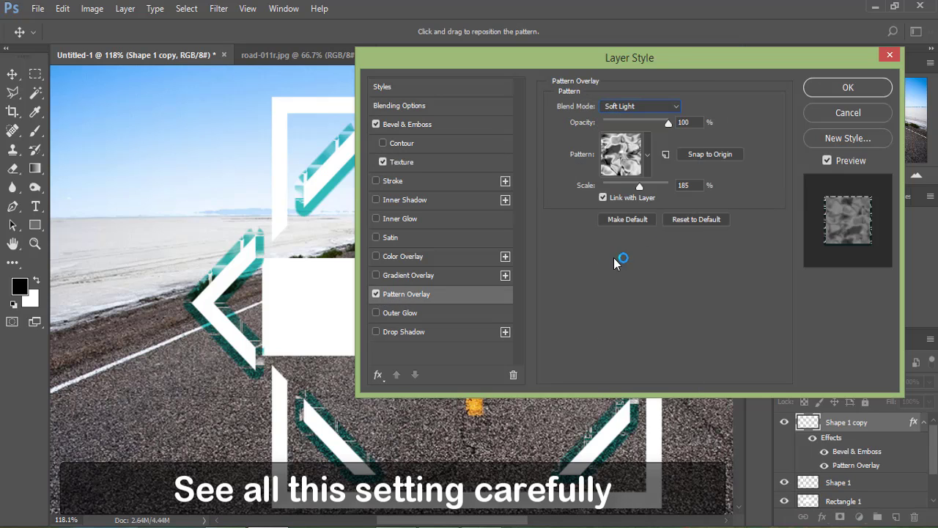
pyautogui.click(647, 156)
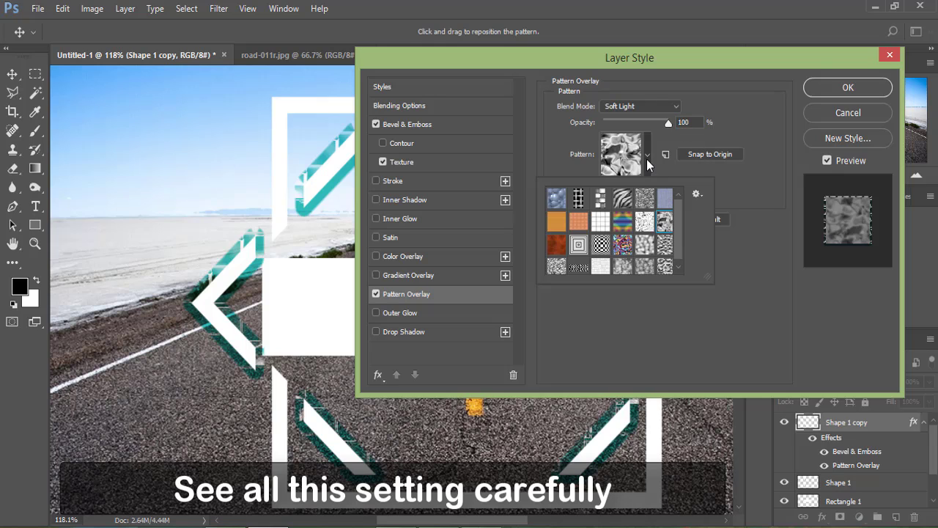
pyautogui.click(647, 157)
pyautogui.doubleClick(691, 184)
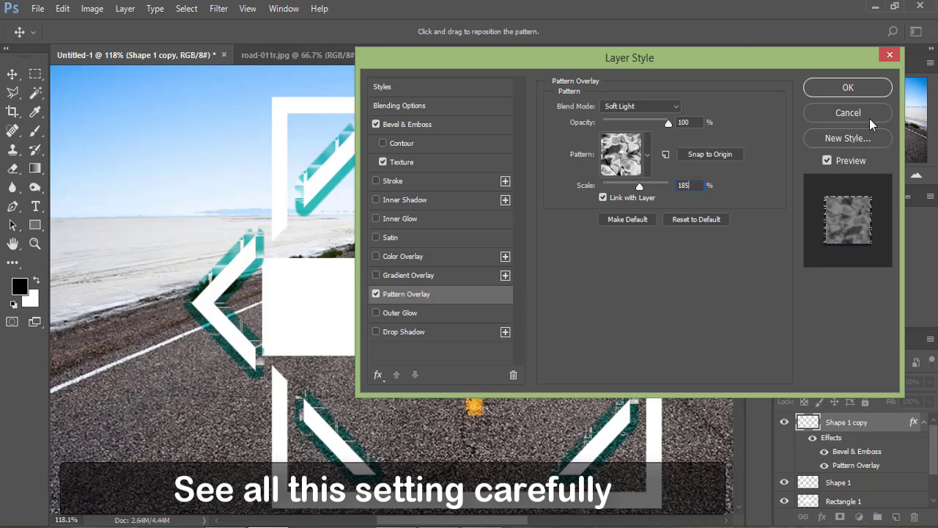
# Save these effects as a new style named 'my style001' and confirm the Layer Style dialog
pyautogui.click(845, 139)
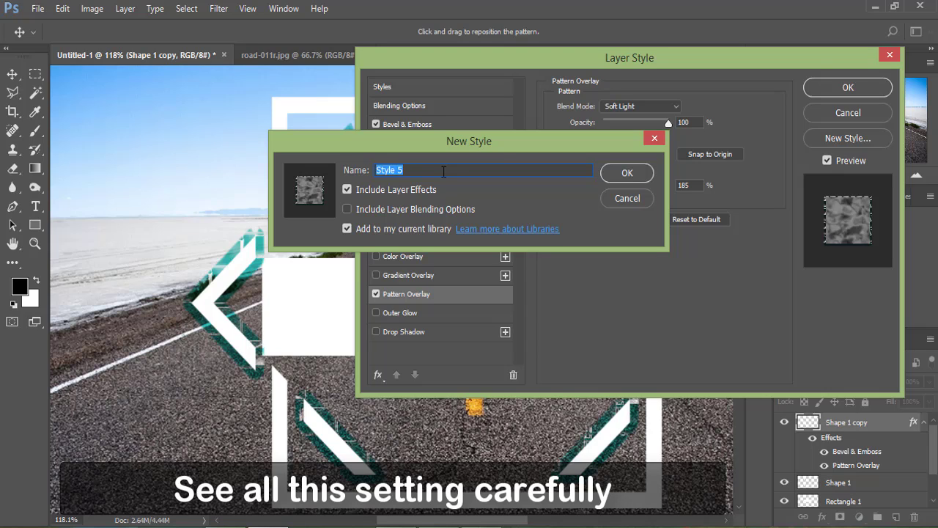
pyautogui.write('my s')
pyautogui.click(628, 173)
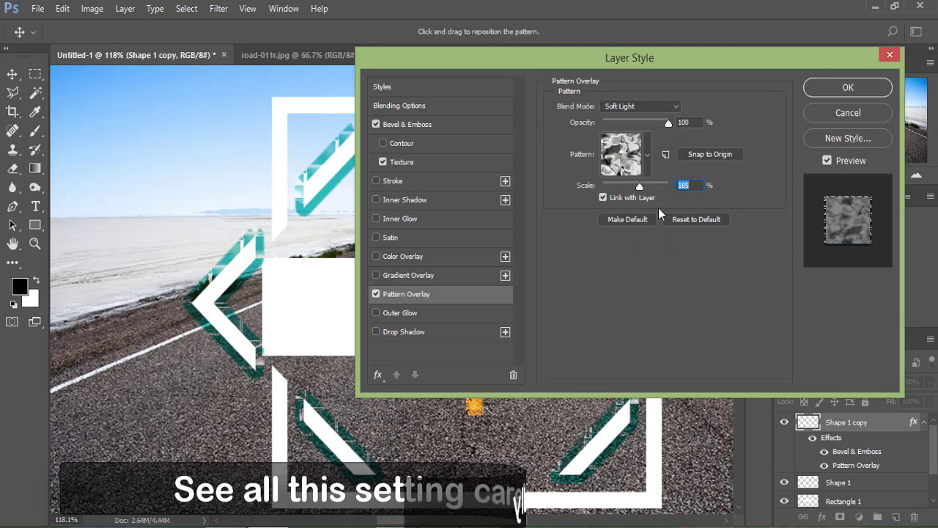
pyautogui.click(848, 87)
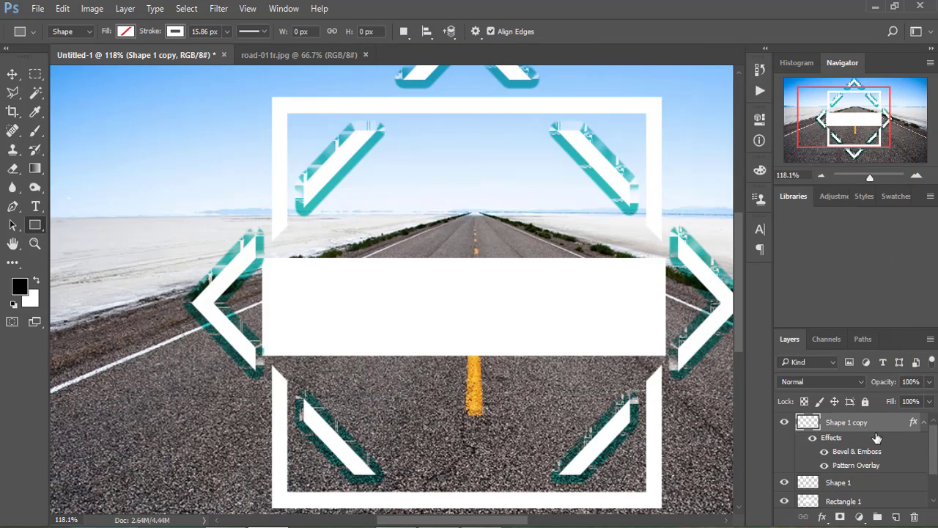
# Lower Shape 1 copy's fill to 0% so only its teal bevelled outlines remain, then select Shape 1
pyautogui.click(923, 423)
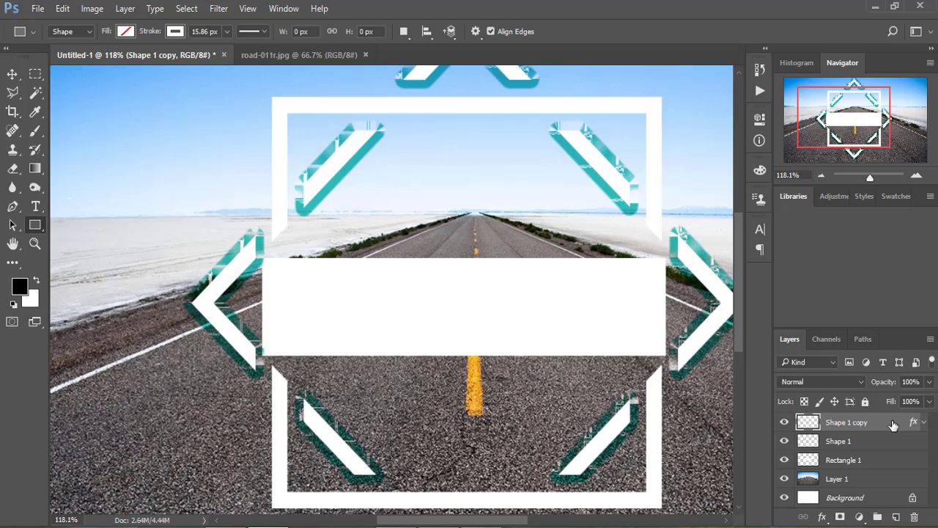
pyautogui.click(928, 401)
pyautogui.moveTo(929, 418); pyautogui.dragTo(853, 424)
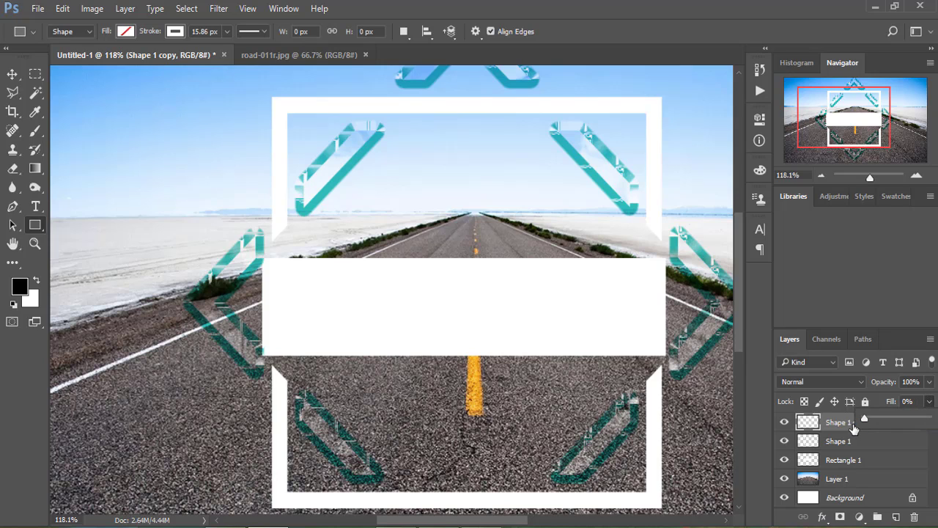
pyautogui.click(931, 401)
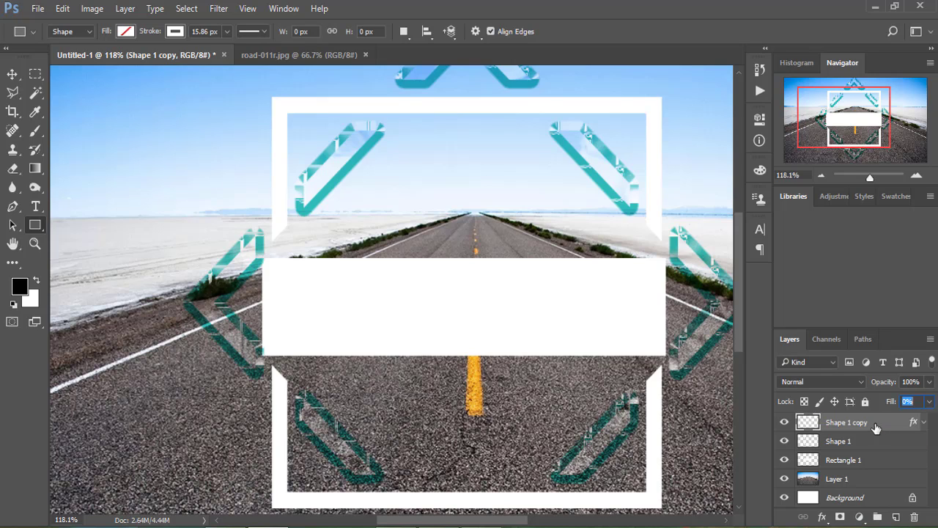
pyautogui.click(784, 440)
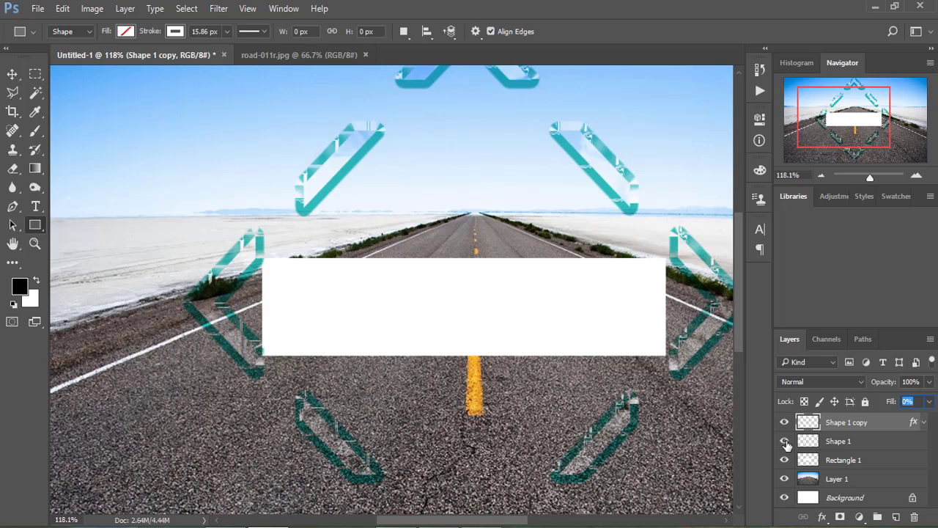
pyautogui.click(784, 440)
pyautogui.click(839, 440)
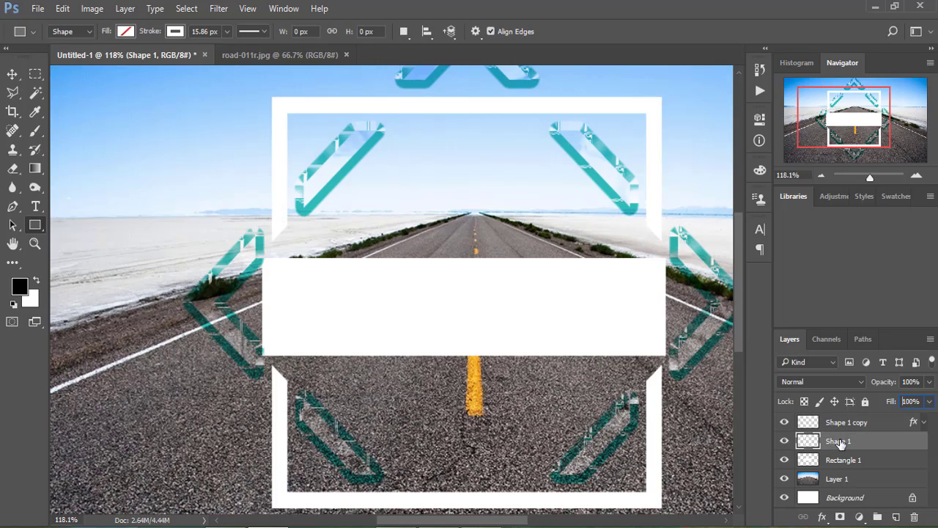
# Apply the saved my style001 style to Shape 1 and reduce its fill to 0%
pyautogui.click(860, 196)
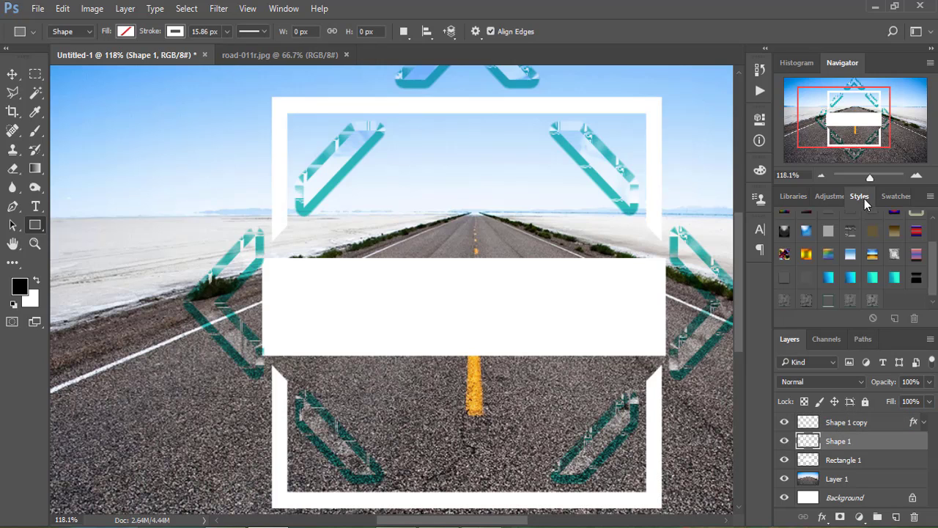
pyautogui.click(872, 300)
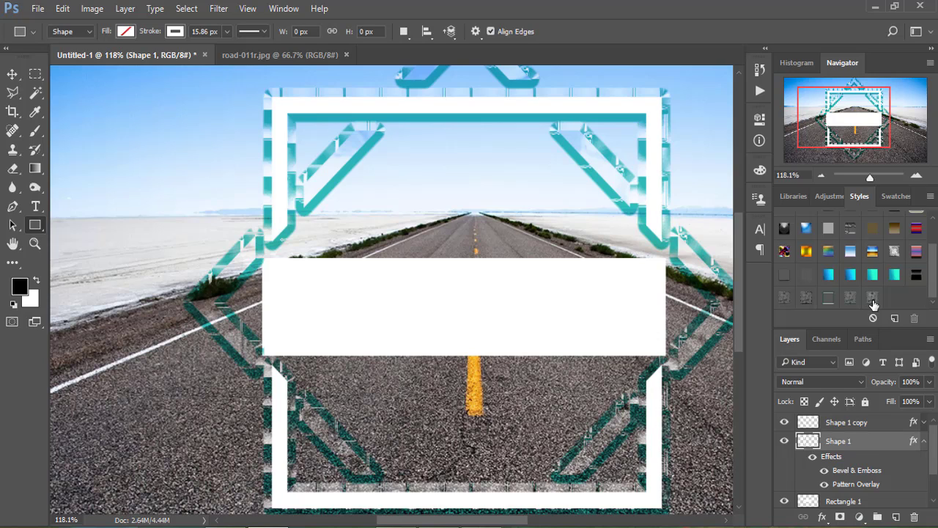
pyautogui.click(923, 441)
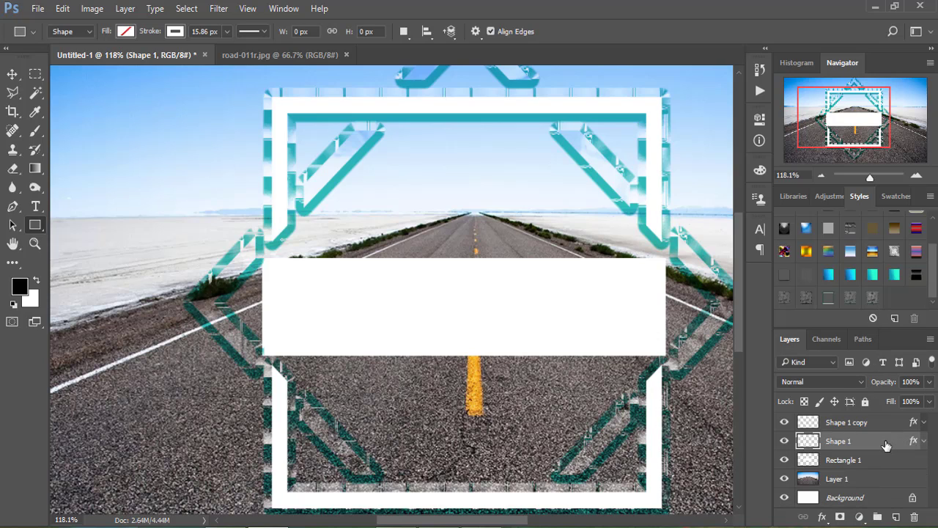
pyautogui.click(929, 401)
pyautogui.moveTo(928, 419); pyautogui.dragTo(855, 425)
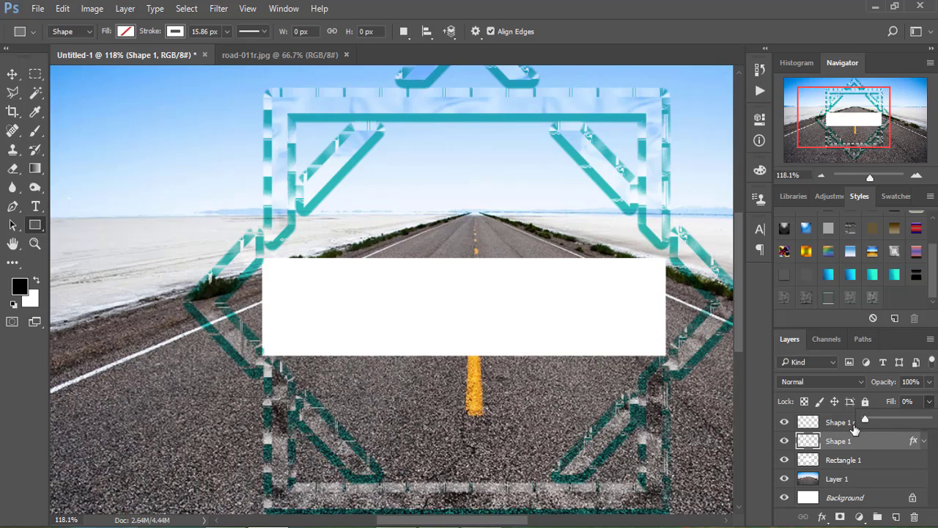
pyautogui.click(929, 402)
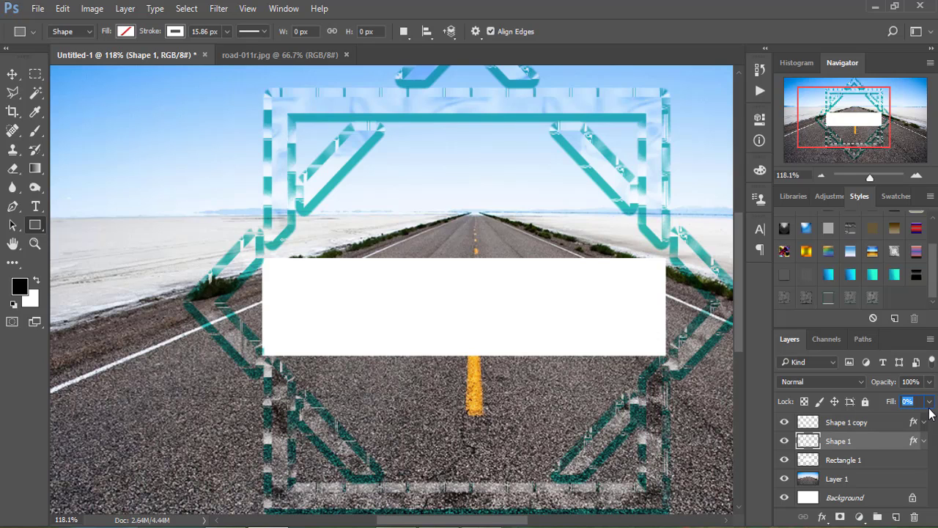
pyautogui.click(10, 76)
# Select the white Rectangle 1 bar, apply my style001, and set its fill to 0%
pyautogui.click(469, 308)
pyautogui.hotkey('ctrl', '0')
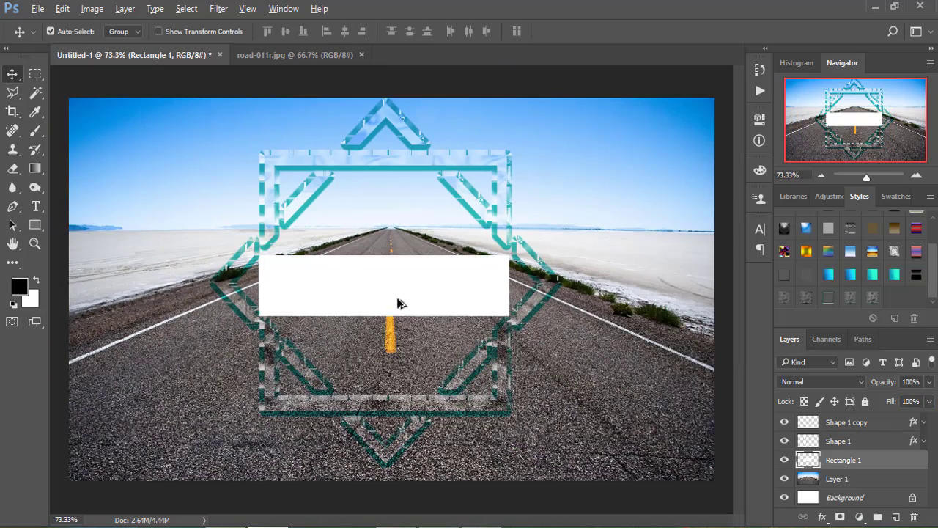
pyautogui.scroll(2, 352, 271)
pyautogui.scroll(1, 352, 270)
pyautogui.scroll(1, 353, 270)
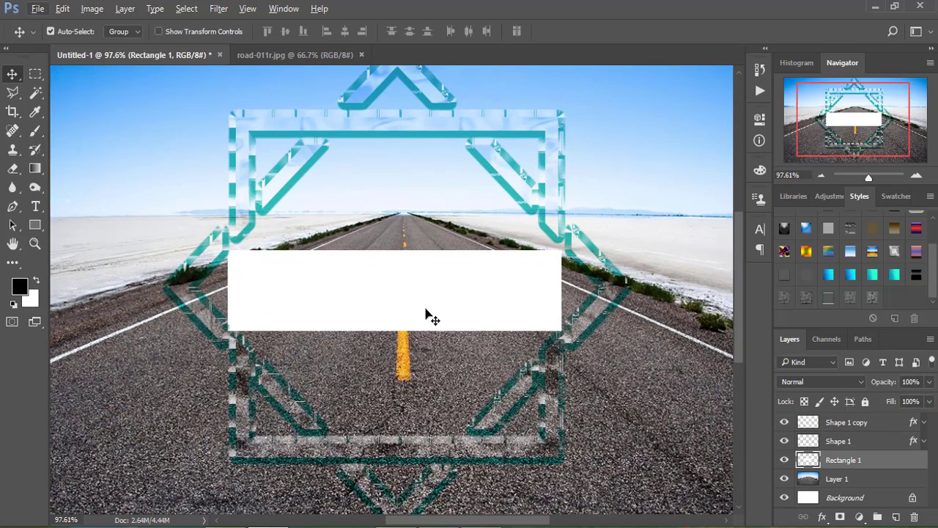
pyautogui.click(784, 440)
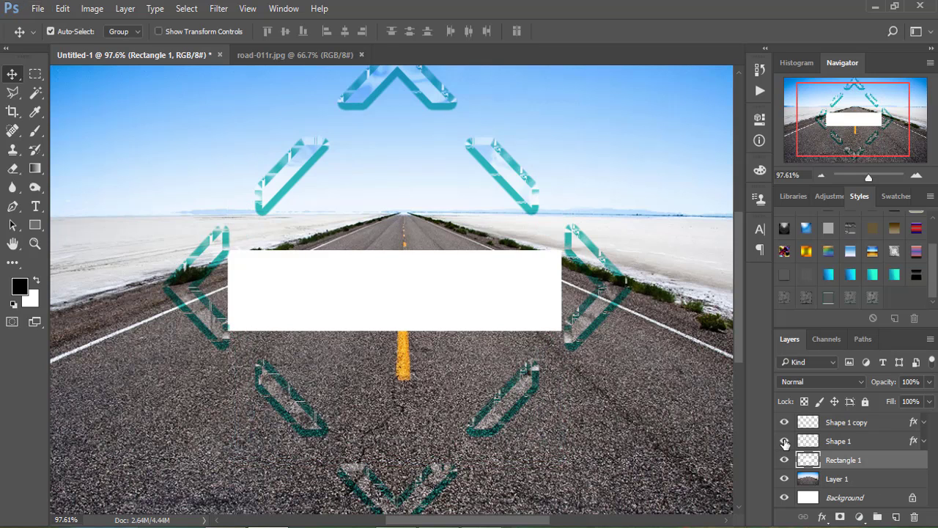
pyautogui.click(784, 459)
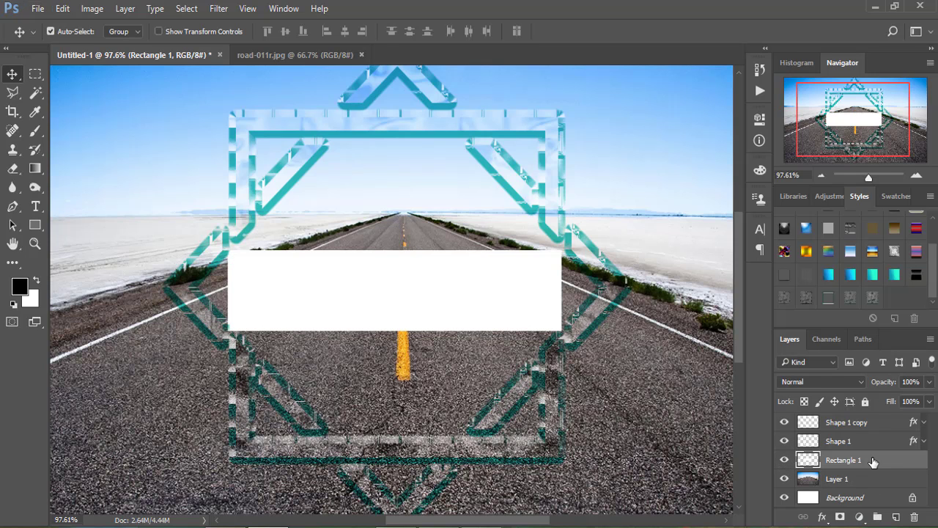
pyautogui.click(873, 298)
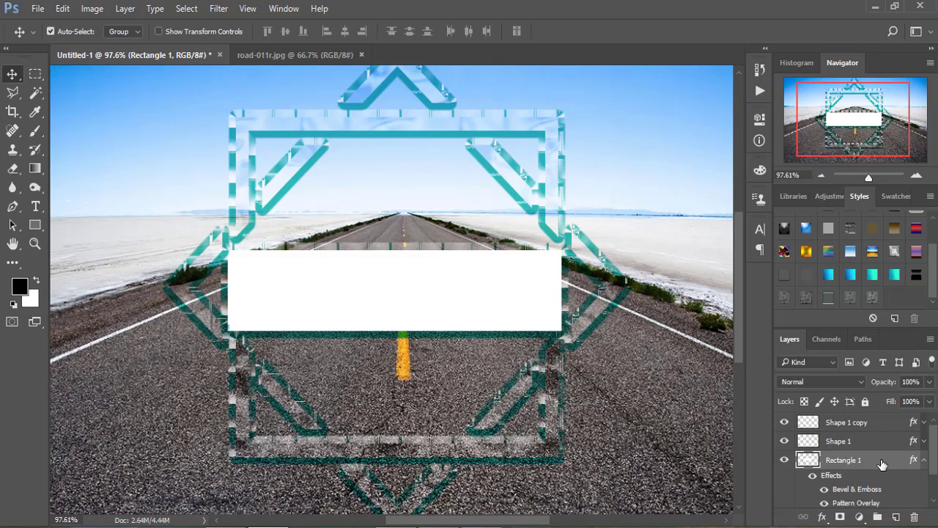
pyautogui.moveTo(929, 402)
pyautogui.mouseDown()
pyautogui.moveTo(900, 429)
pyautogui.moveTo(874, 427)
pyautogui.mouseUp()
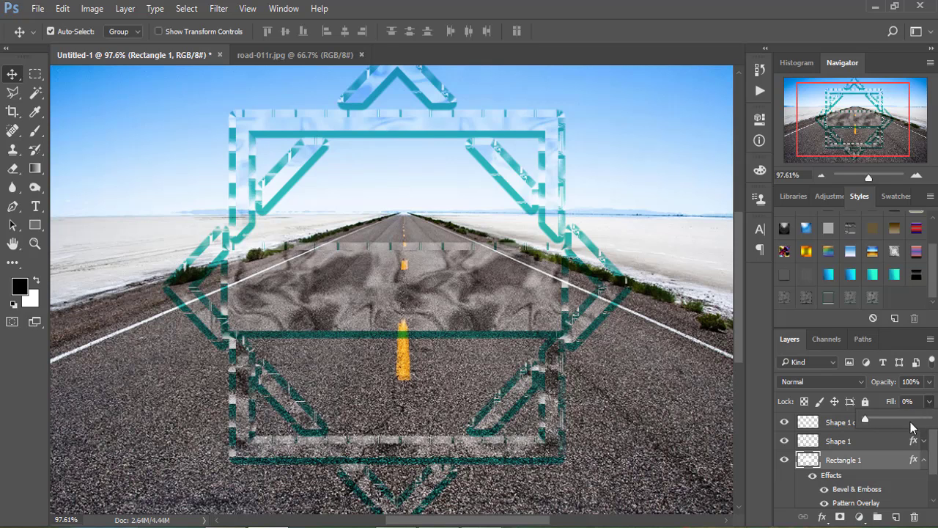
pyautogui.click(929, 403)
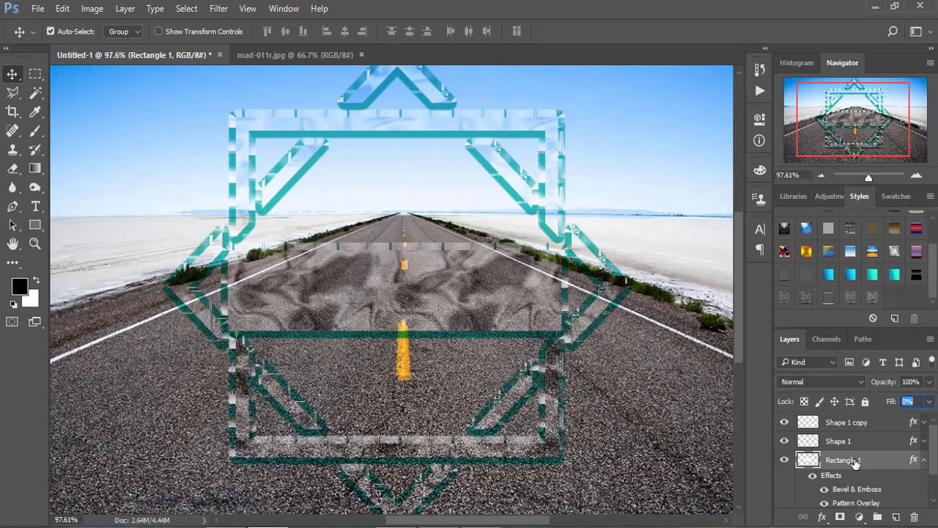
# Free Transform Rectangle 1, shrinking it to about 88% width and 85% height
pyautogui.click(62, 8)
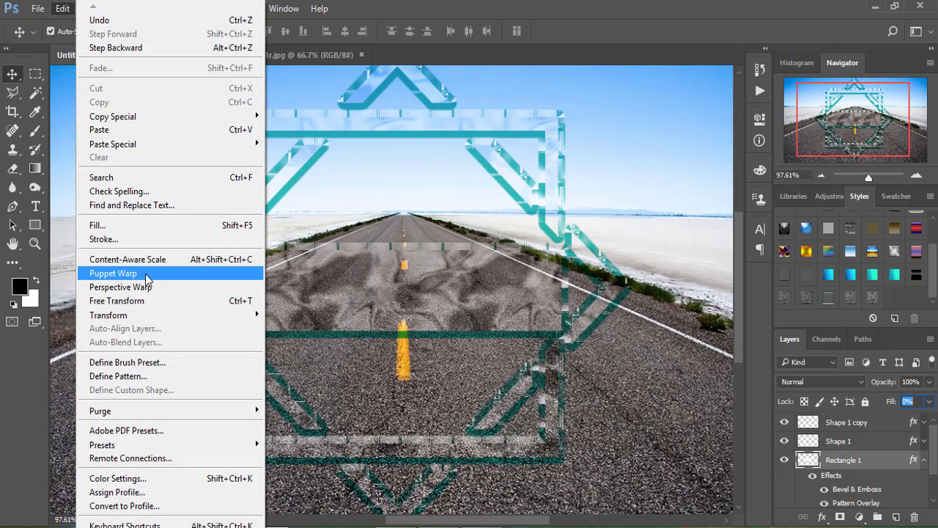
pyautogui.click(143, 300)
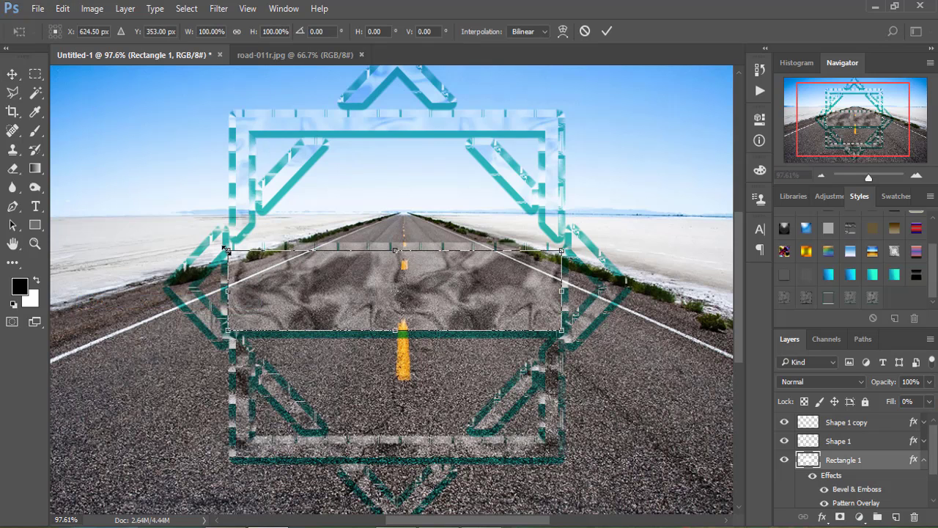
pyautogui.moveTo(225, 249); pyautogui.dragTo(244, 252)
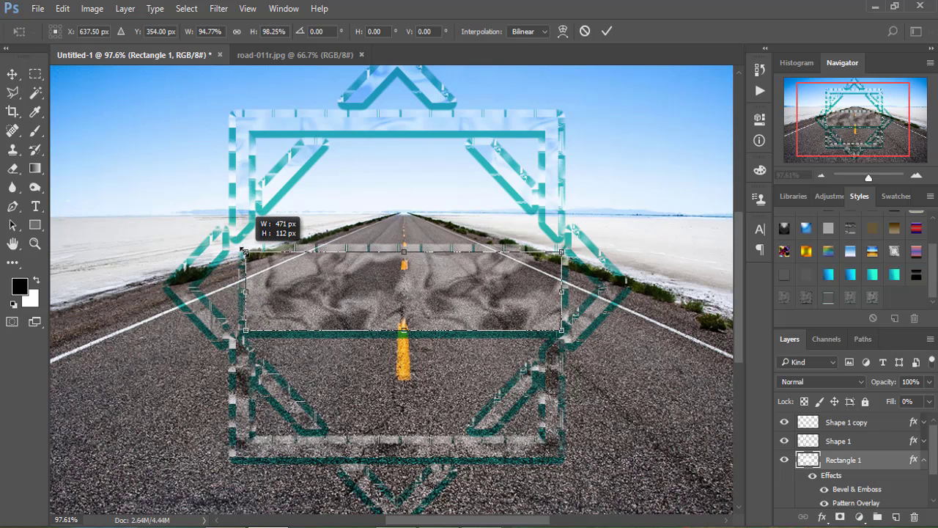
pyautogui.moveTo(560, 331); pyautogui.dragTo(548, 323)
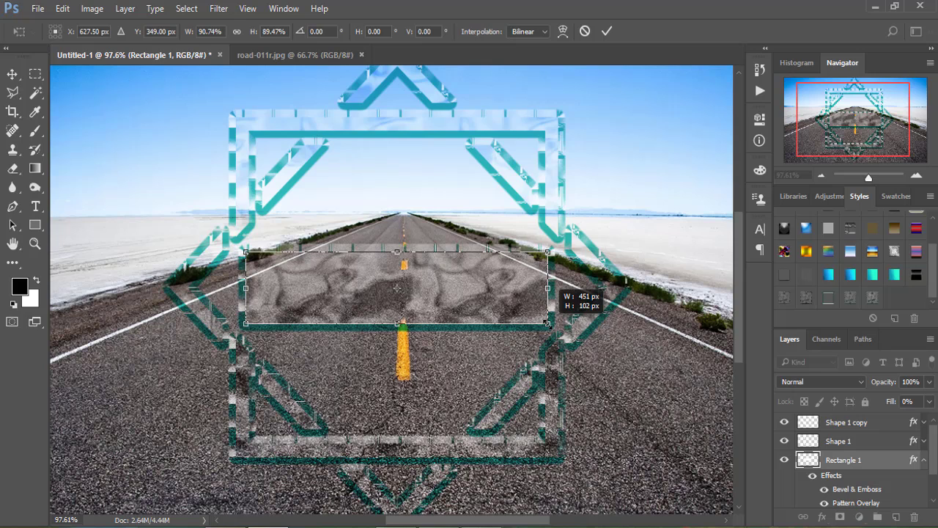
pyautogui.moveTo(548, 323); pyautogui.dragTo(550, 323)
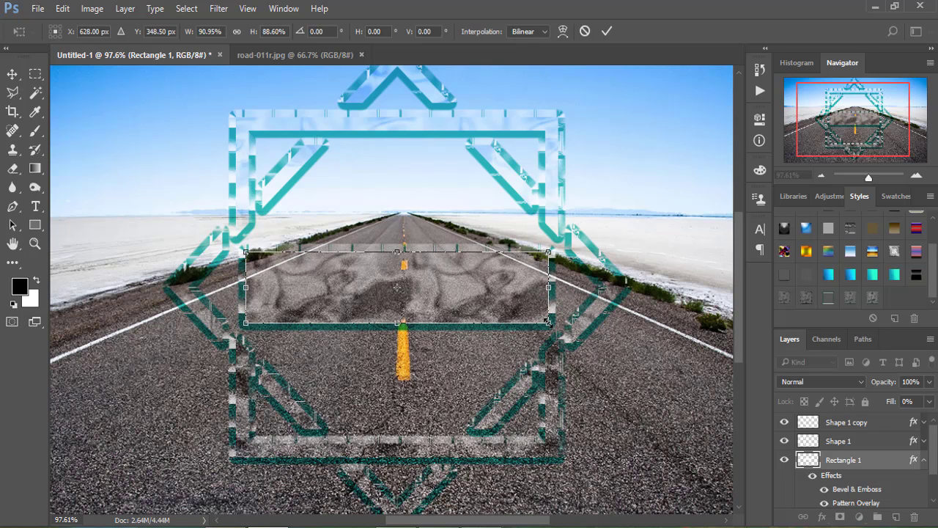
pyautogui.moveTo(549, 323); pyautogui.dragTo(543, 321)
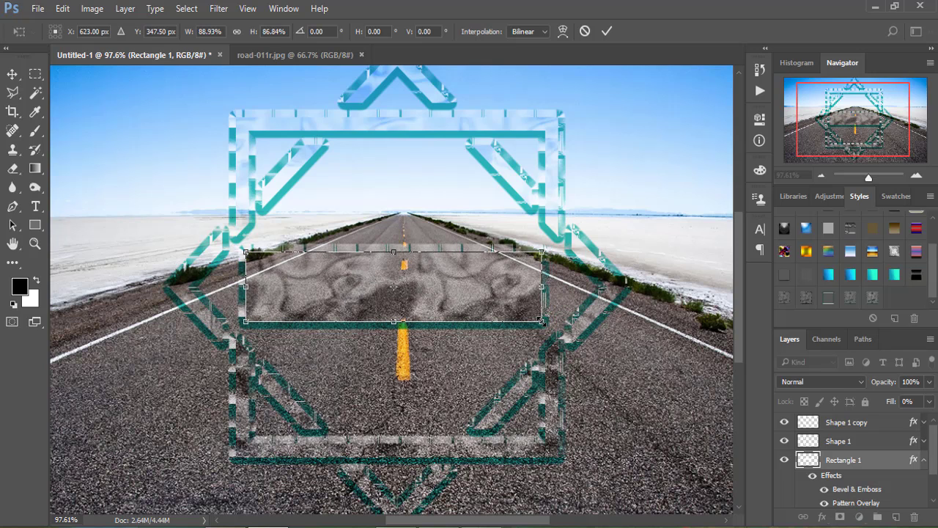
pyautogui.moveTo(246, 251); pyautogui.dragTo(248, 255)
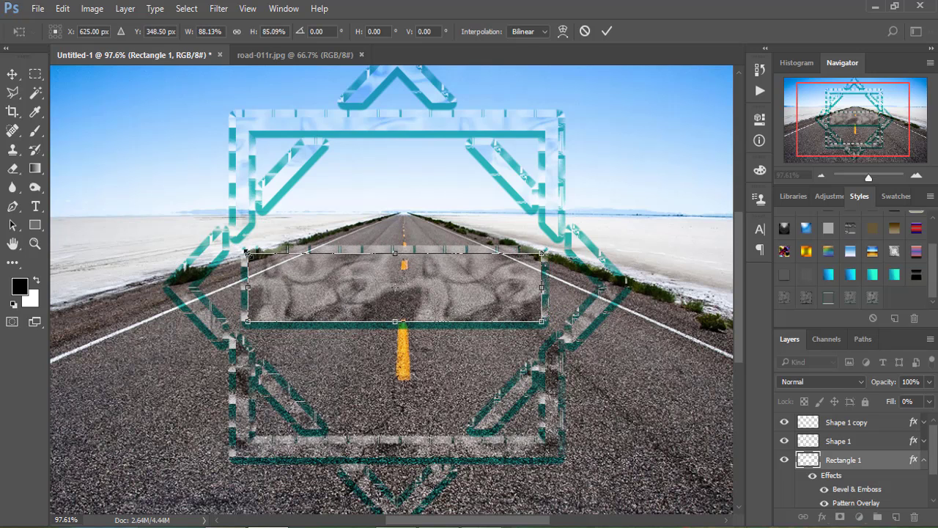
# Commit the resize, then raise Rectangle 1's Bevel & Emboss size to 16 px
pyautogui.click(607, 31)
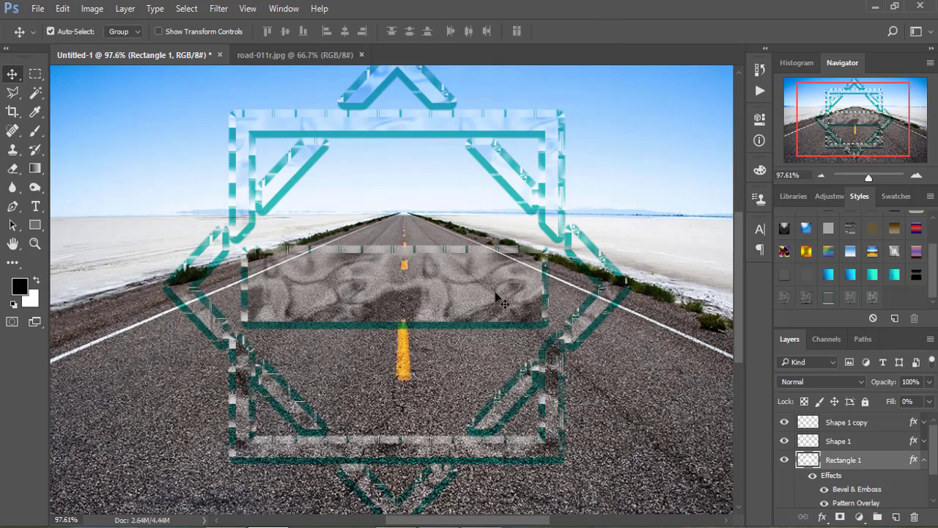
pyautogui.scroll(-2, 881, 467)
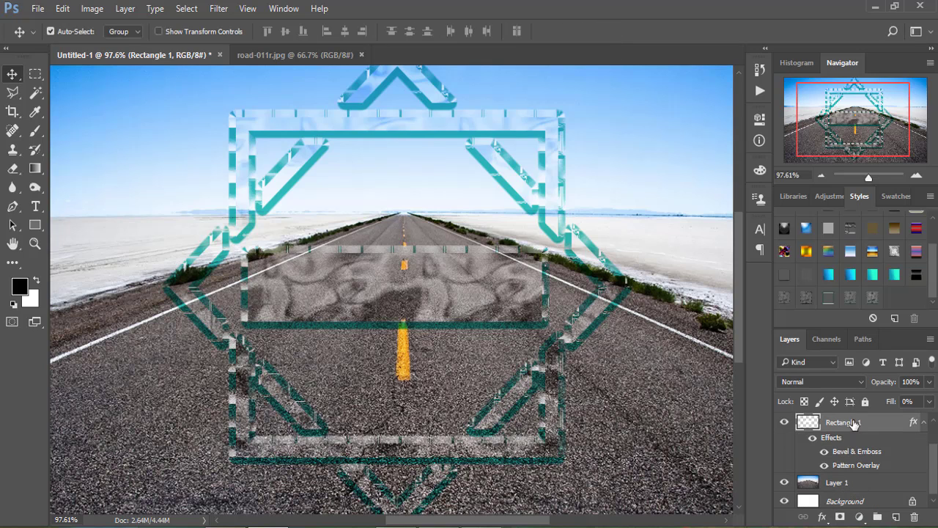
pyautogui.click(822, 517)
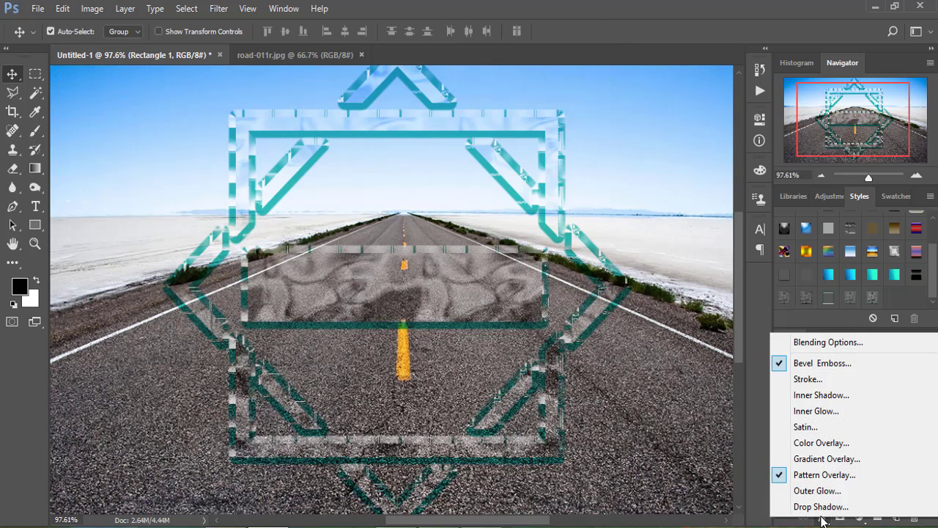
pyautogui.click(819, 366)
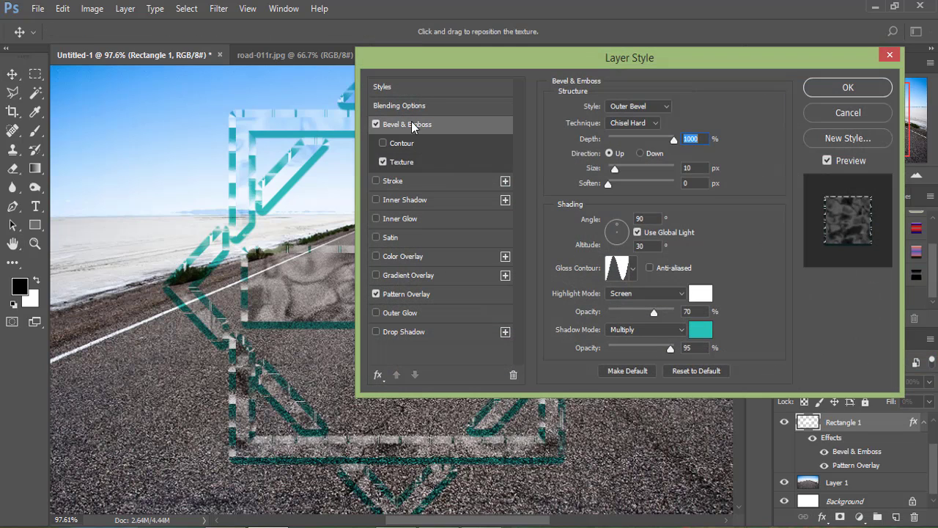
pyautogui.moveTo(578, 61); pyautogui.dragTo(726, 41)
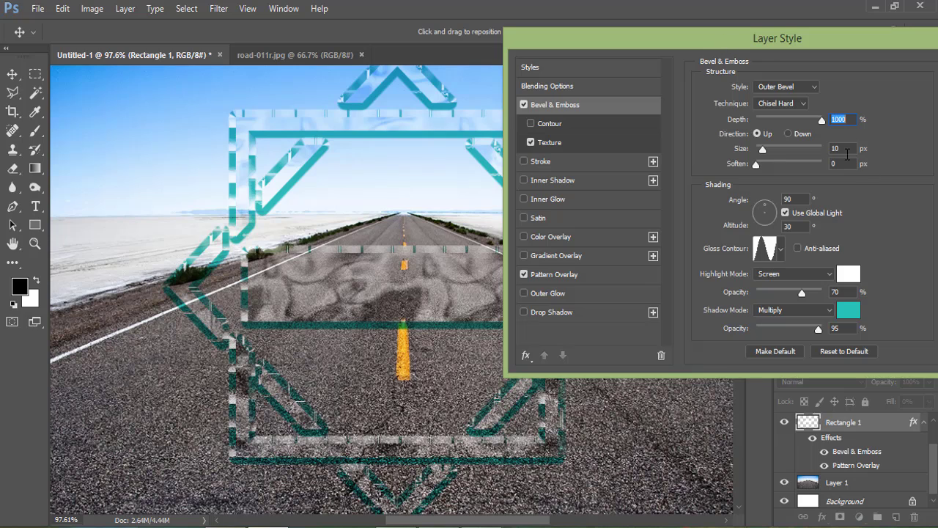
pyautogui.click(847, 149)
pyautogui.press('Up')
pyautogui.press('Up')
pyautogui.press('Up')
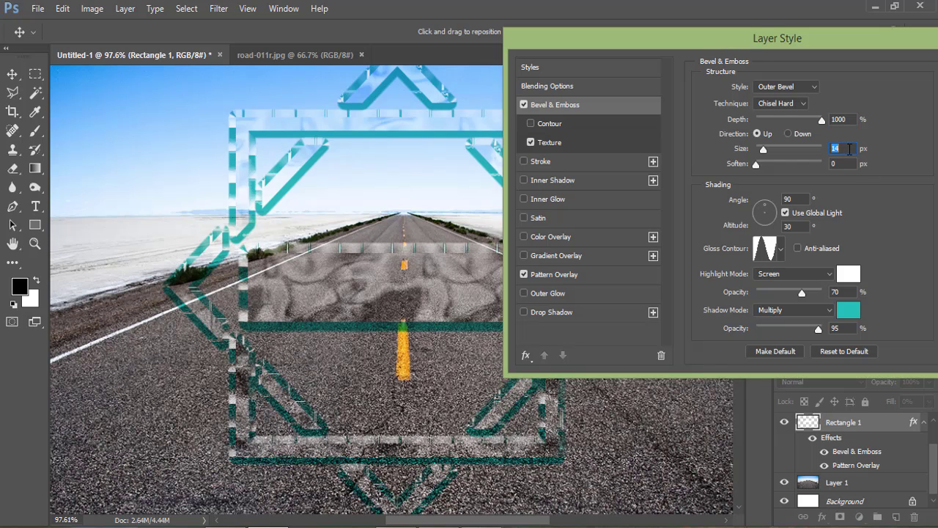
pyautogui.press('Up')
pyautogui.press('Up')
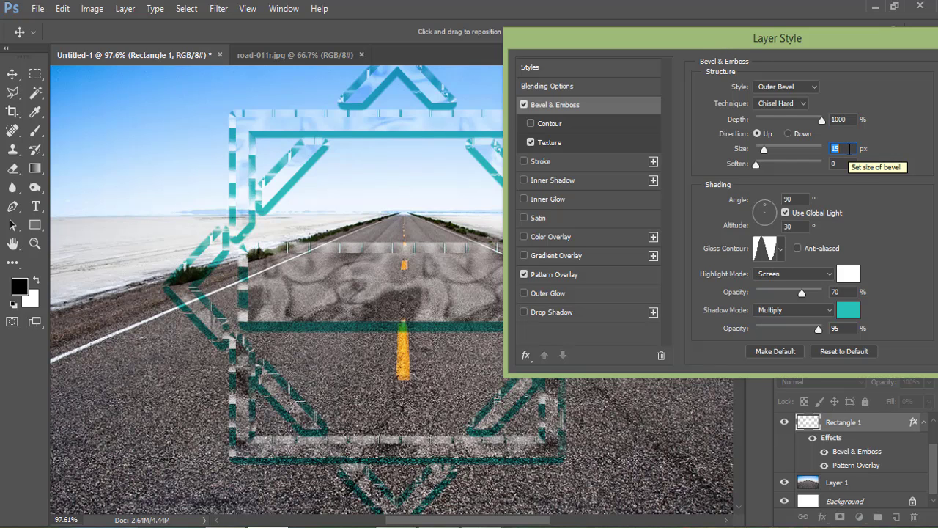
pyautogui.press('Up')
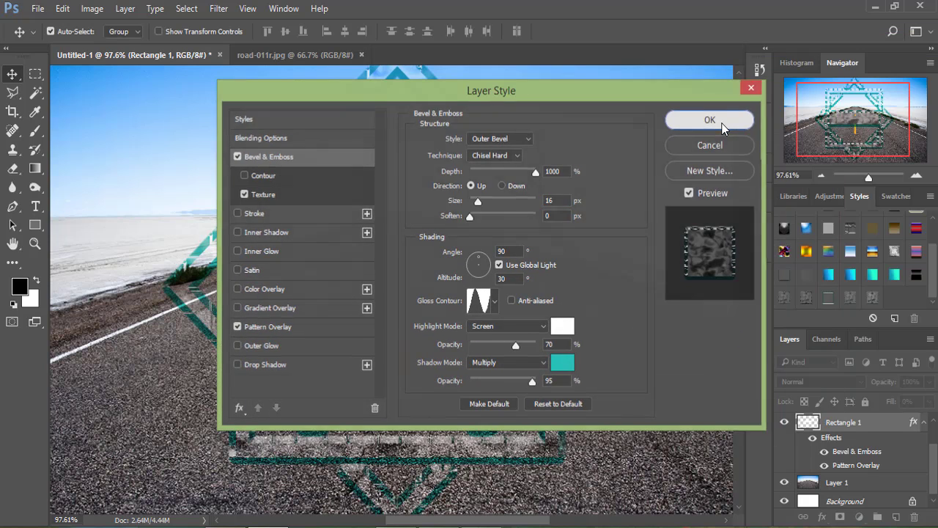
pyautogui.click(712, 115)
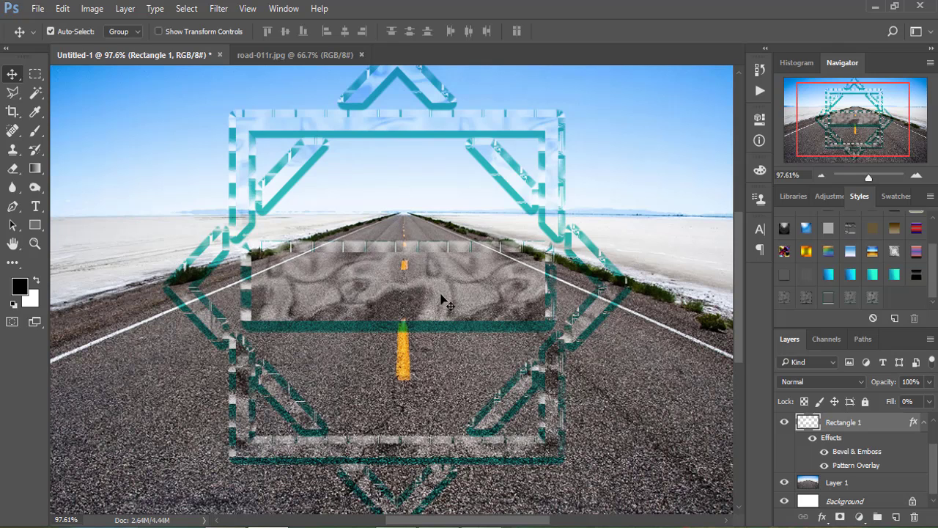
# Select Shape 1 copy and set up horizontal type in Gill Sans Ultra Bold at 14 pt
pyautogui.click(925, 424)
pyautogui.scroll(-1, 867, 460)
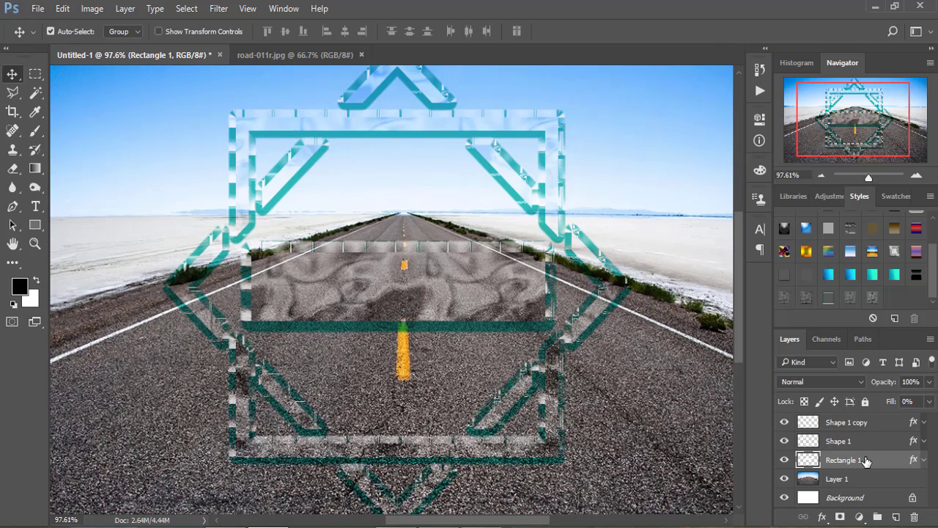
pyautogui.click(861, 427)
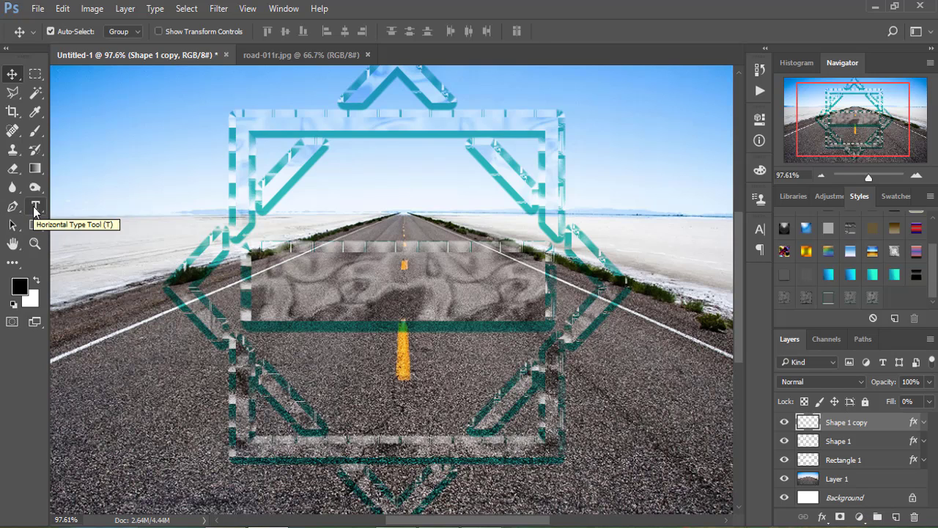
pyautogui.click(34, 209)
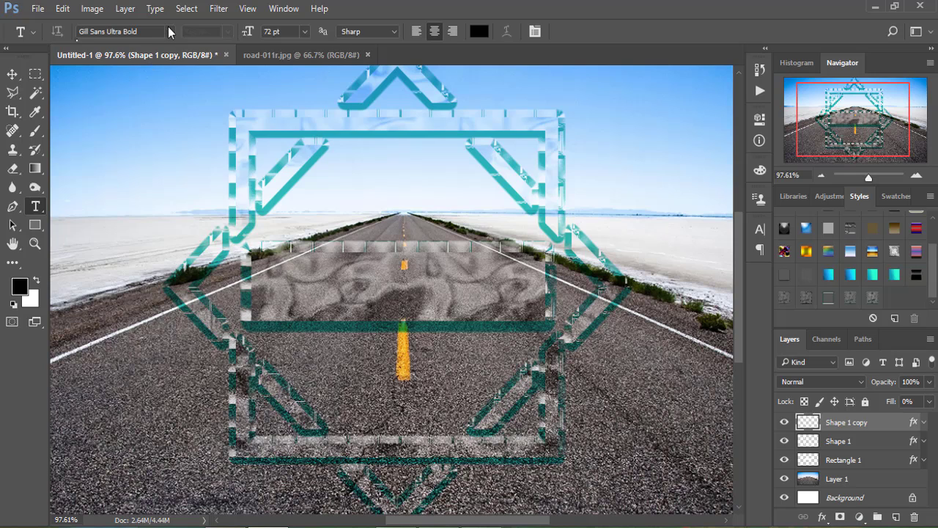
pyautogui.click(169, 31)
pyautogui.click(129, 74)
pyautogui.click(304, 32)
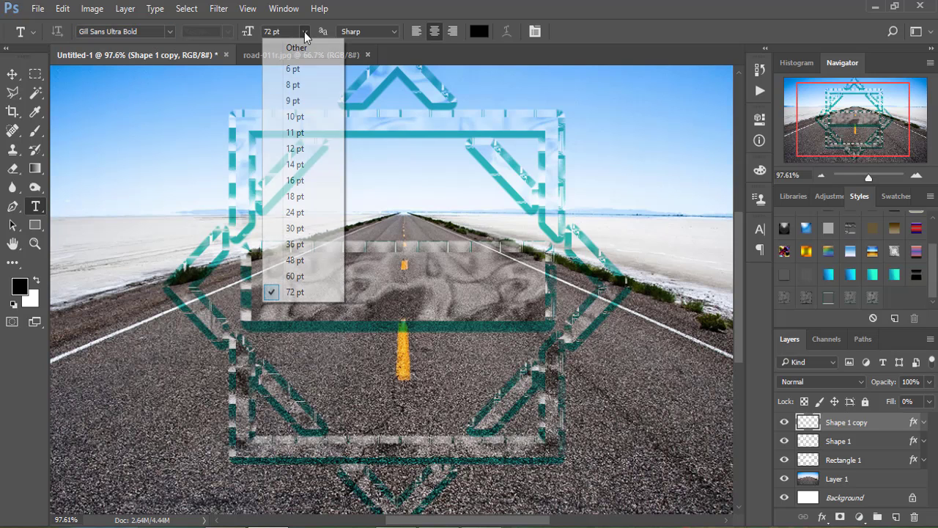
pyautogui.click(297, 168)
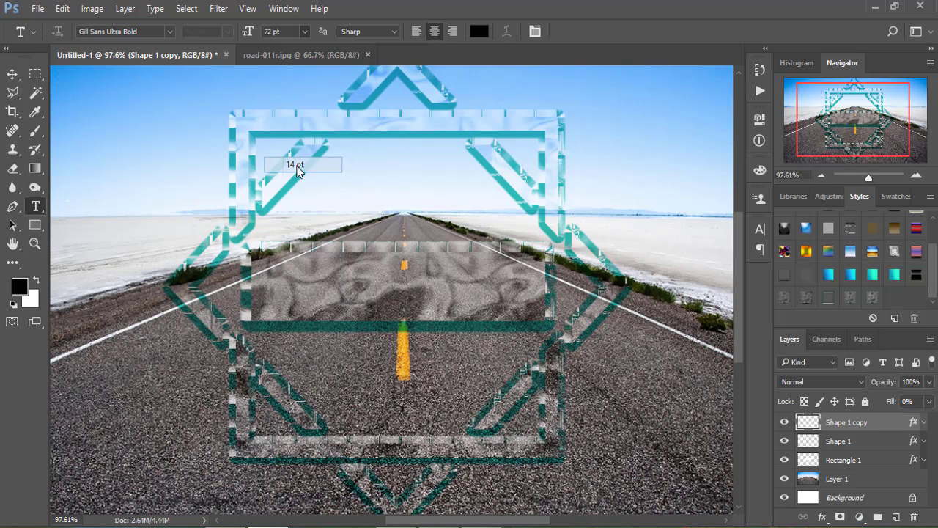
# Type 'THE' near the top centre of the frame and nudge it slightly right
pyautogui.click(353, 192)
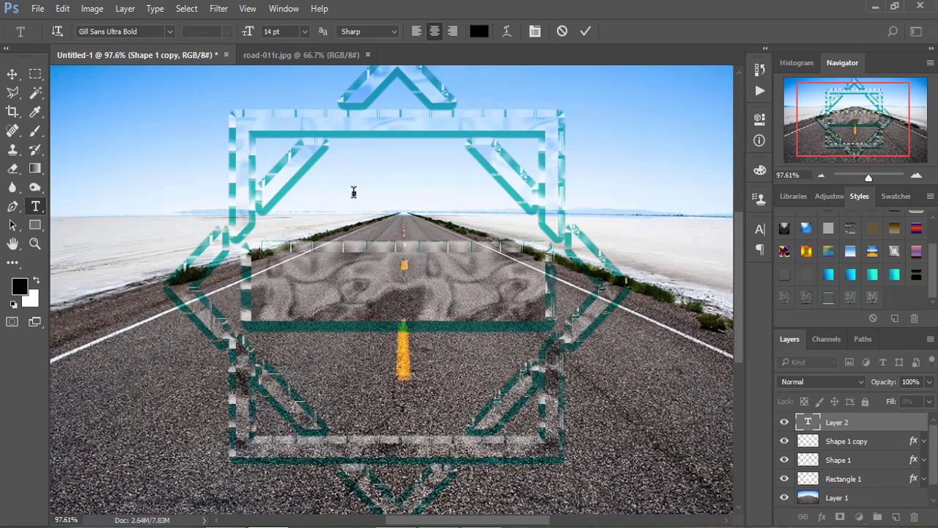
pyautogui.write('THE')
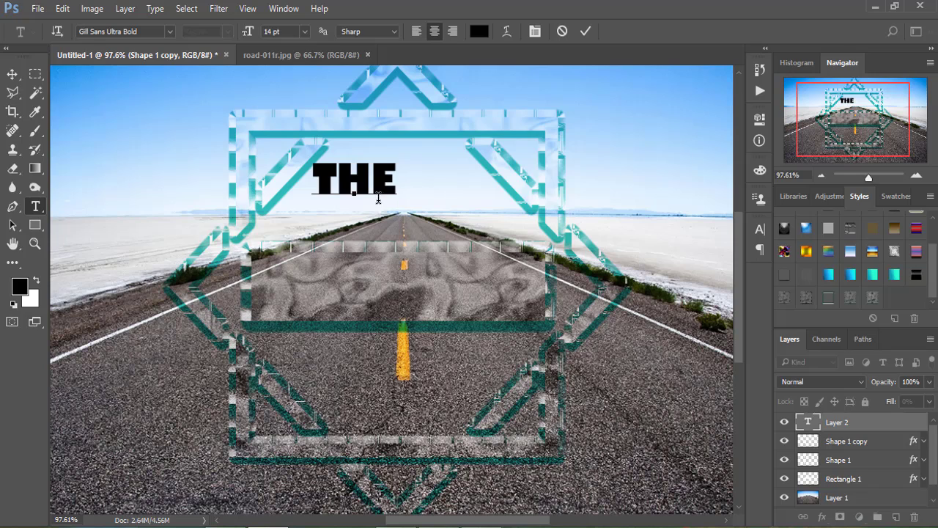
pyautogui.click(12, 74)
pyautogui.moveTo(375, 193); pyautogui.dragTo(411, 194)
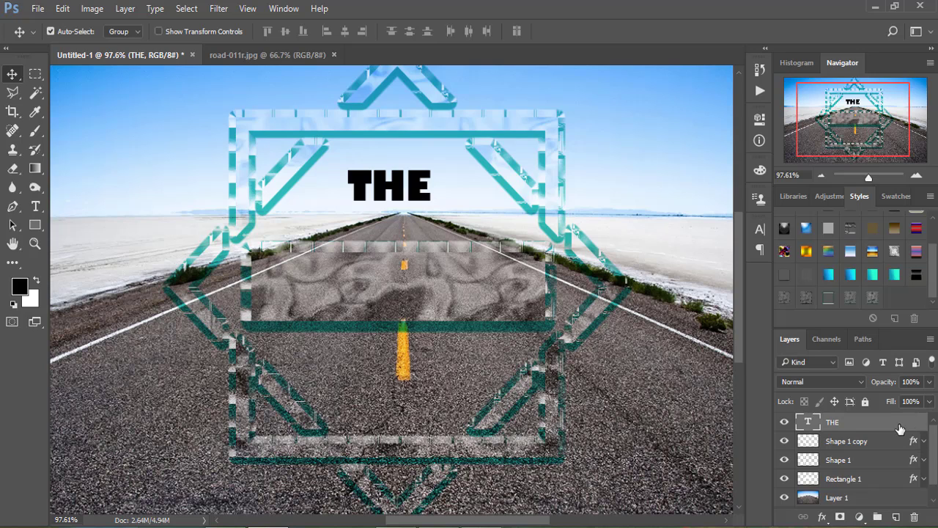
# Open THE's layer style settings and enable Bevel & Emboss
pyautogui.click(823, 517)
pyautogui.click(758, 398)
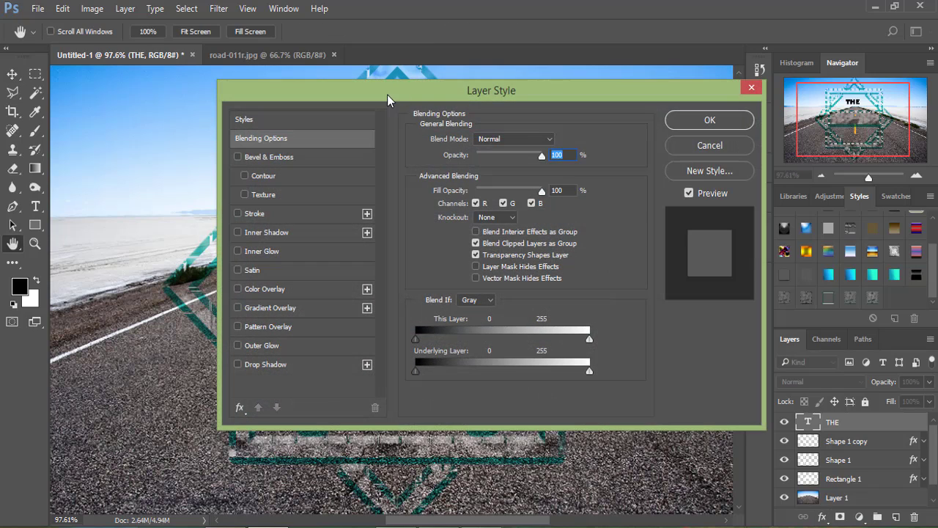
pyautogui.moveTo(387, 94); pyautogui.dragTo(595, 65)
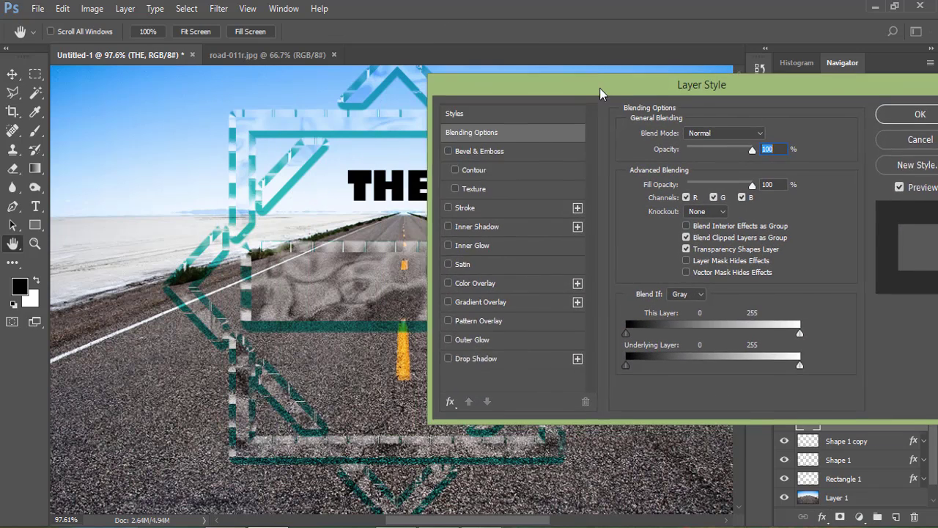
pyautogui.click(464, 128)
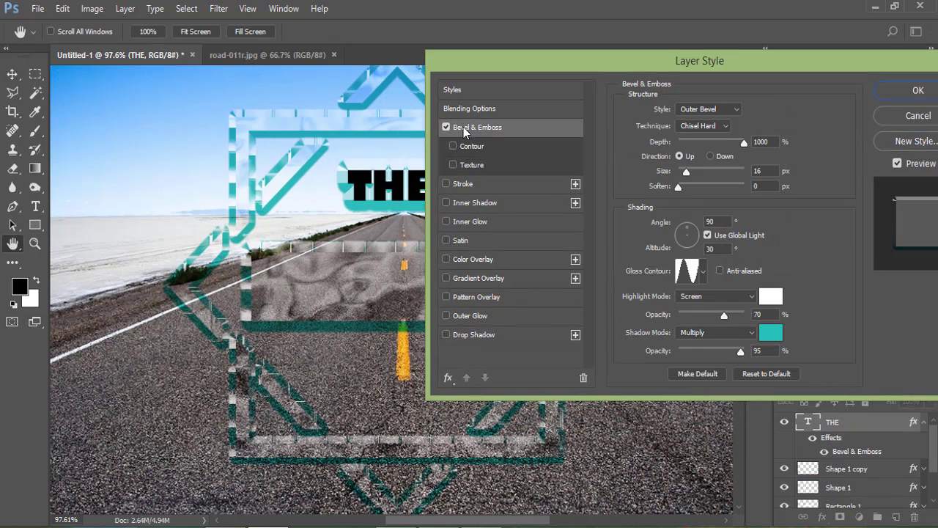
pyautogui.moveTo(574, 62)
pyautogui.mouseDown()
pyautogui.moveTo(521, 197)
pyautogui.moveTo(384, 212)
pyautogui.moveTo(378, 195)
pyautogui.moveTo(555, 168)
pyautogui.moveTo(617, 95)
pyautogui.mouseUp()
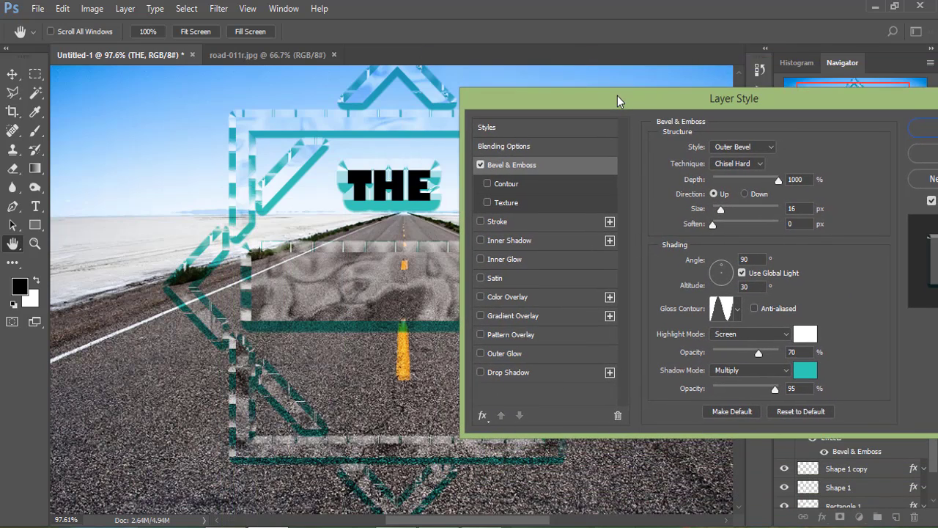
# Give the bevel a Linear gloss contour, Direction Down, and a small size of about 5 px
pyautogui.click(739, 311)
pyautogui.click(665, 344)
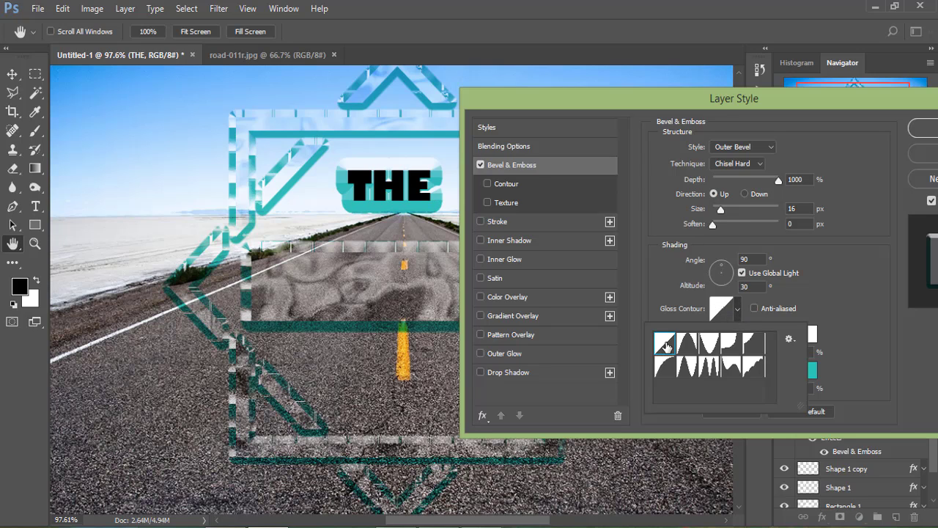
pyautogui.click(738, 308)
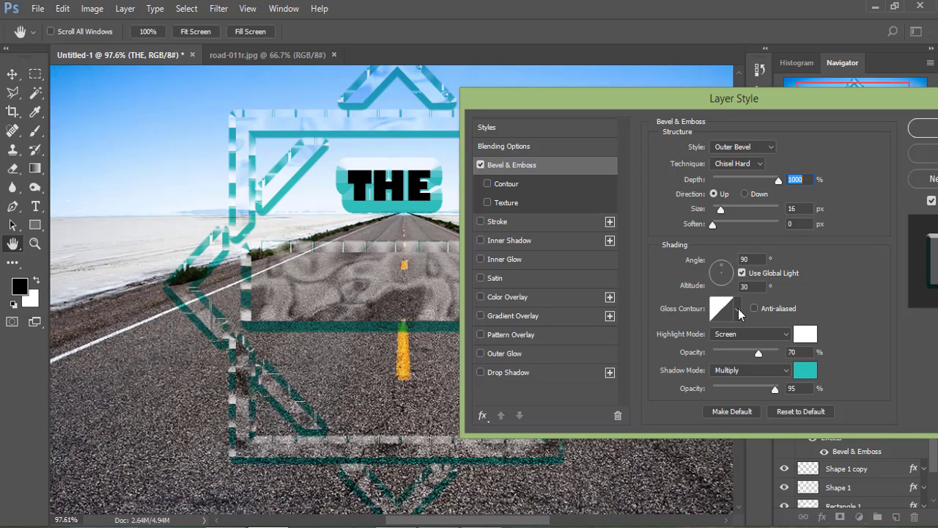
pyautogui.click(744, 194)
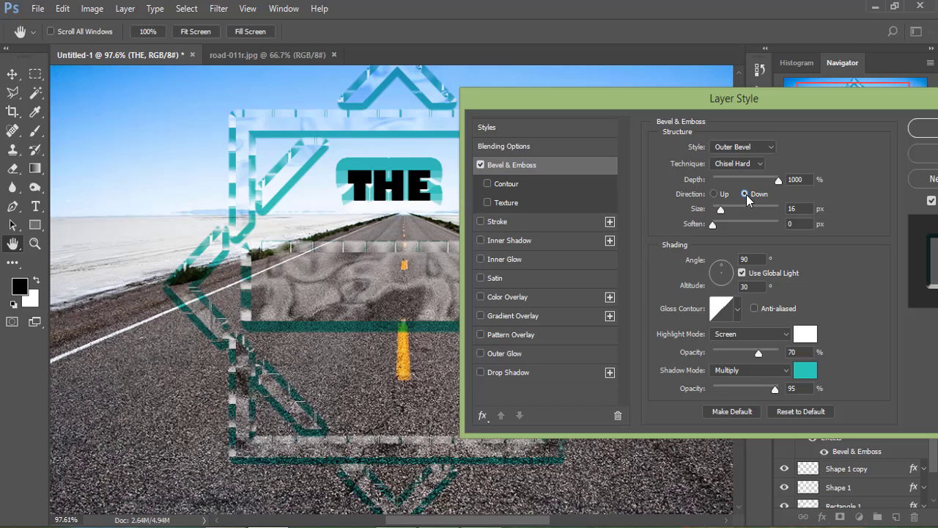
pyautogui.doubleClick(799, 209)
pyautogui.write('7')
pyautogui.press('Down')
pyautogui.press('Down')
pyautogui.press('Down')
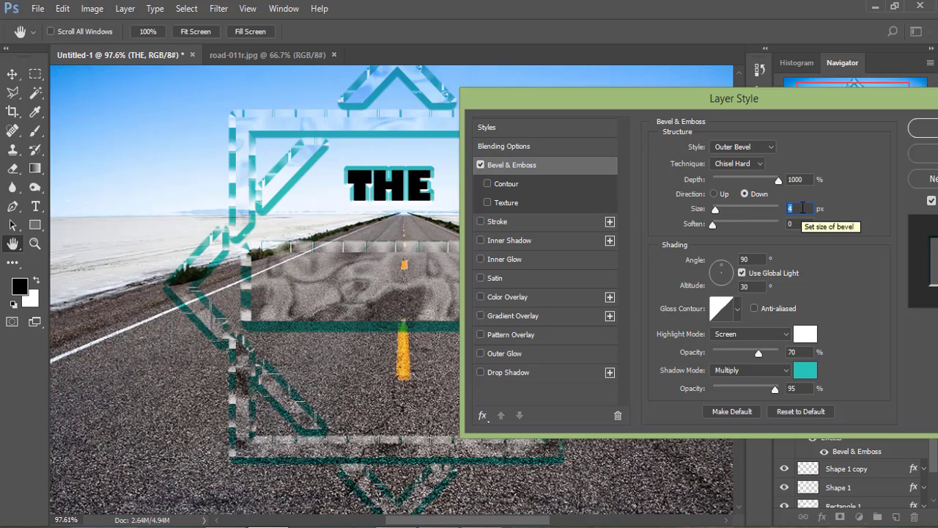
pyautogui.press('Up')
pyautogui.press('Up')
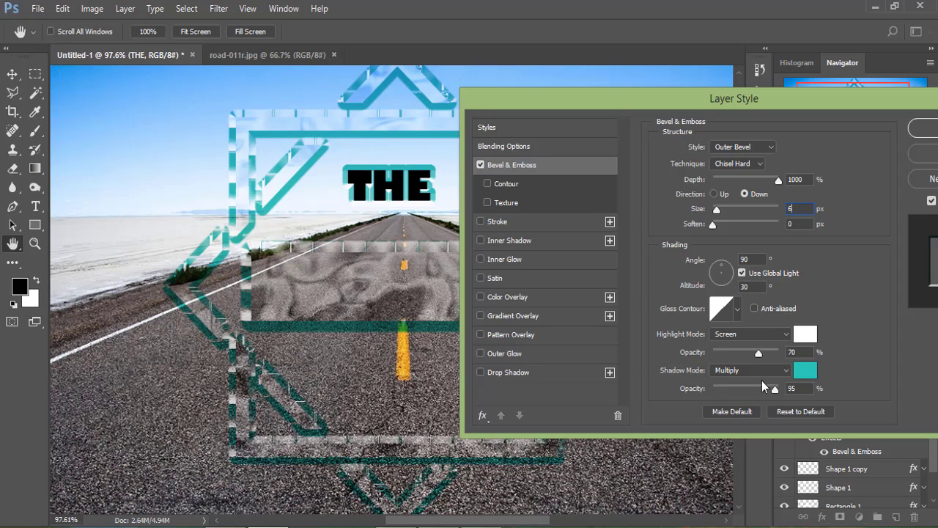
# Add a pattern overlay to THE and apply the layer style
pyautogui.click(481, 334)
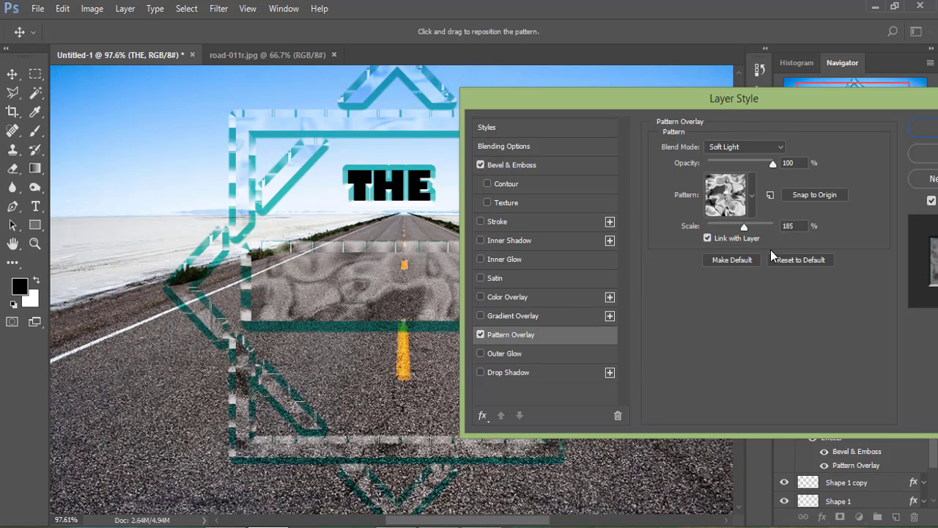
pyautogui.click(755, 194)
pyautogui.moveTo(776, 107); pyautogui.dragTo(736, 114)
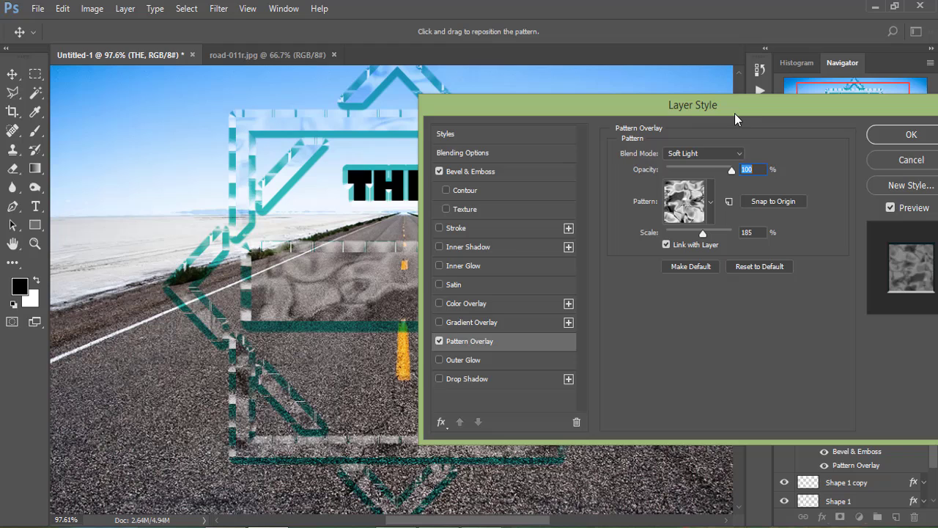
pyautogui.click(908, 137)
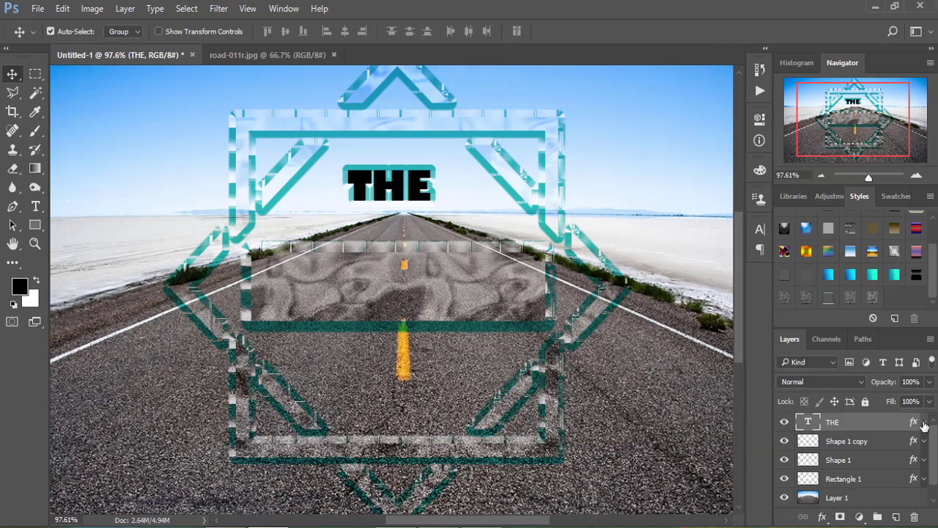
# Reduce THE's fill to 0% so only its bevel and pattern effects show
pyautogui.click(929, 401)
pyautogui.moveTo(930, 418); pyautogui.dragTo(863, 423)
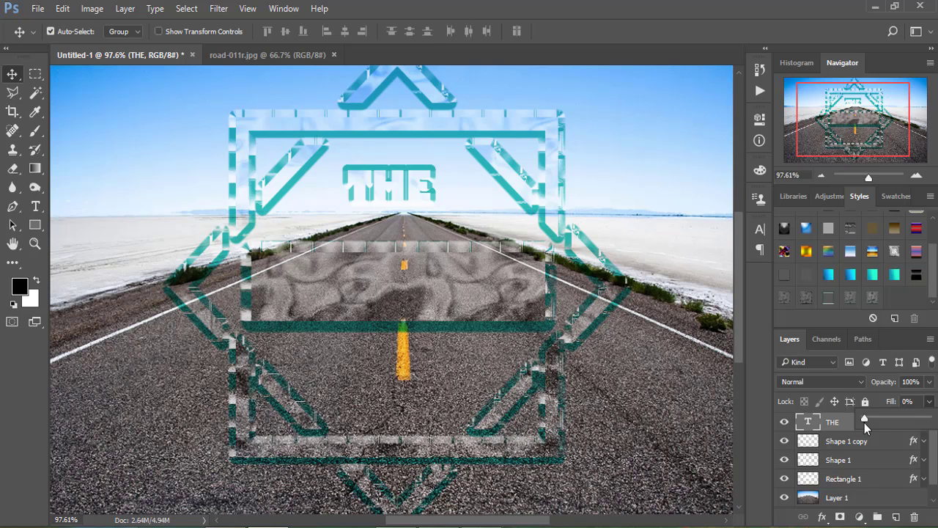
pyautogui.click(930, 404)
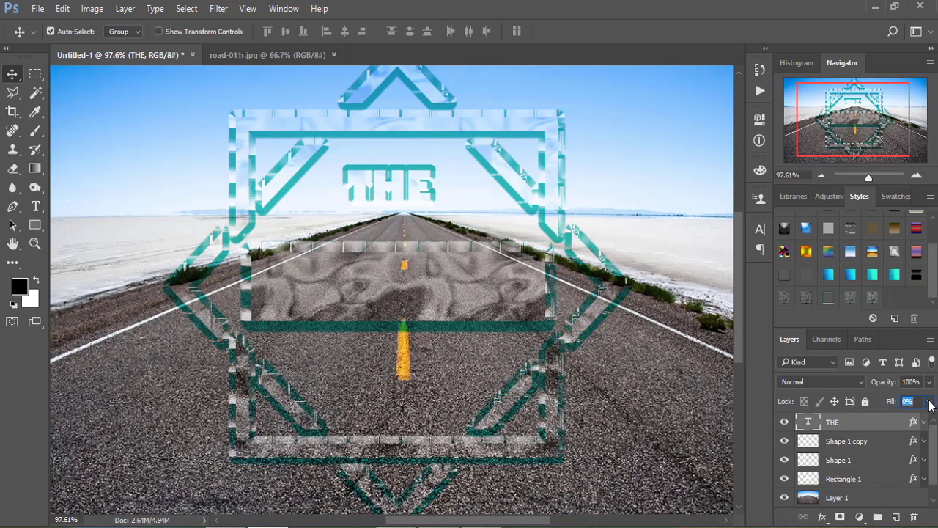
pyautogui.click(930, 404)
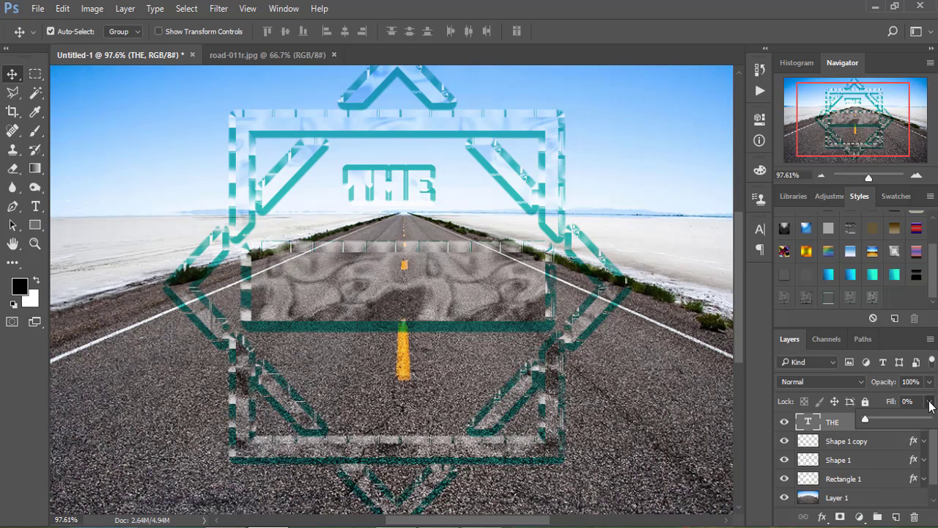
pyautogui.click(929, 404)
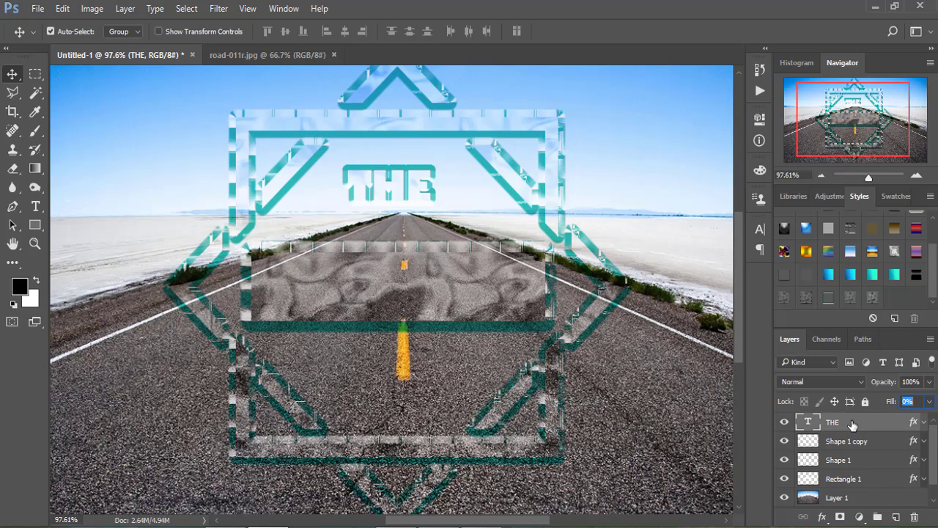
# Duplicate THE twice into THE copy and THE copy 2, then select THE copy
pyautogui.rightClick(853, 425)
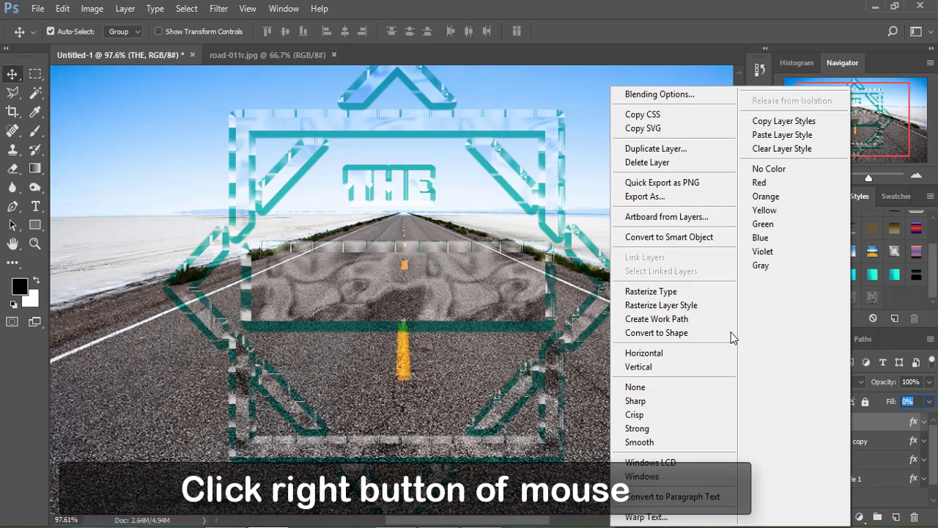
pyautogui.click(672, 149)
pyautogui.click(590, 161)
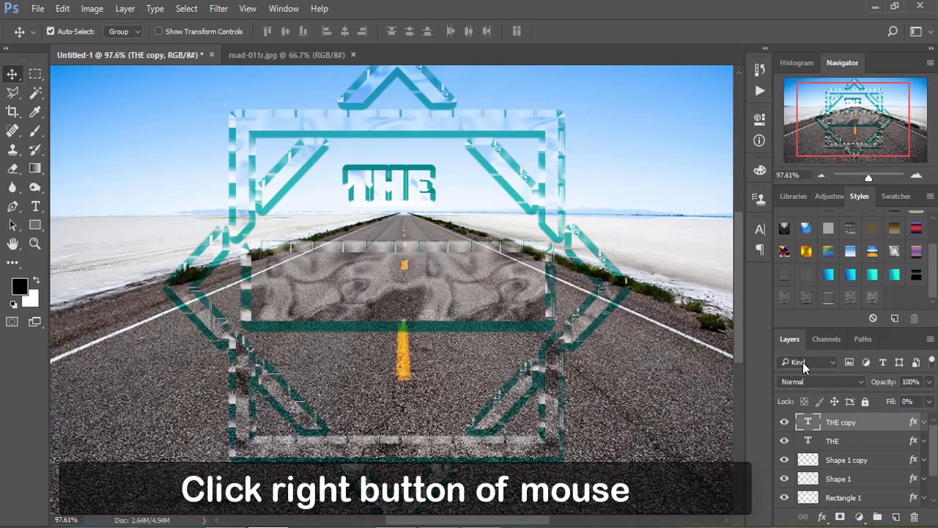
pyautogui.rightClick(841, 422)
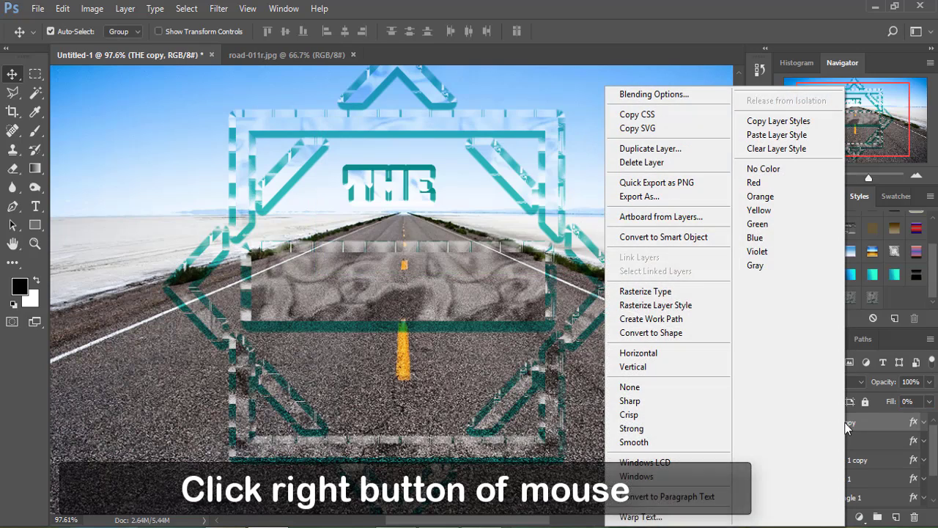
pyautogui.click(647, 149)
pyautogui.click(593, 160)
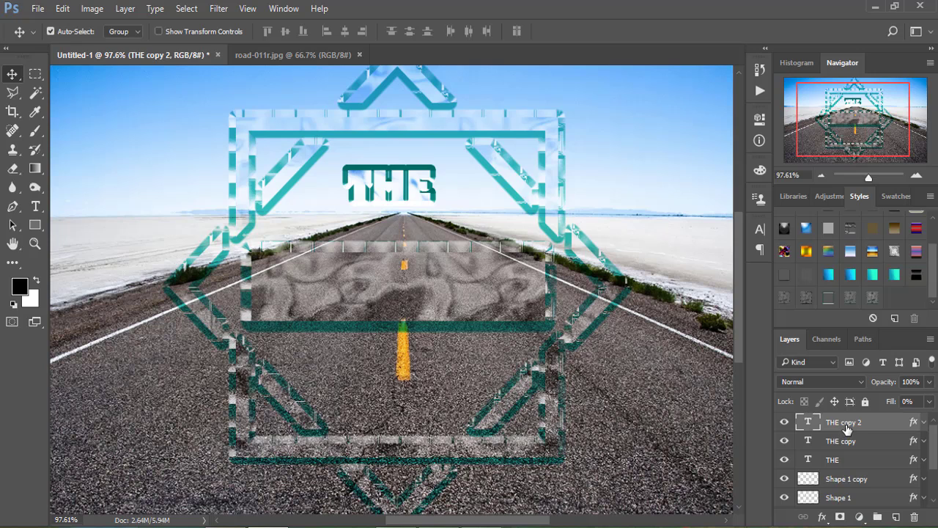
pyautogui.click(843, 444)
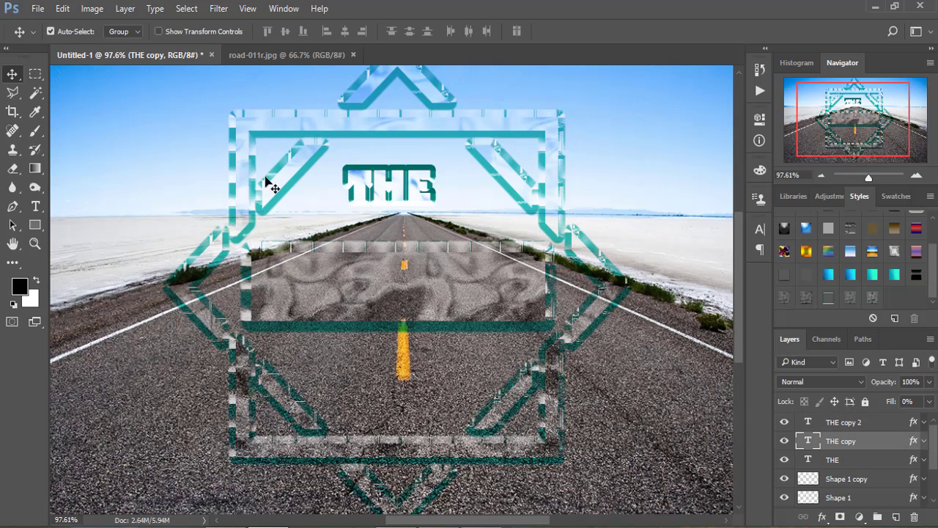
pyautogui.click(63, 8)
# Move the THE copy down onto the grey textured band
pyautogui.click(129, 301)
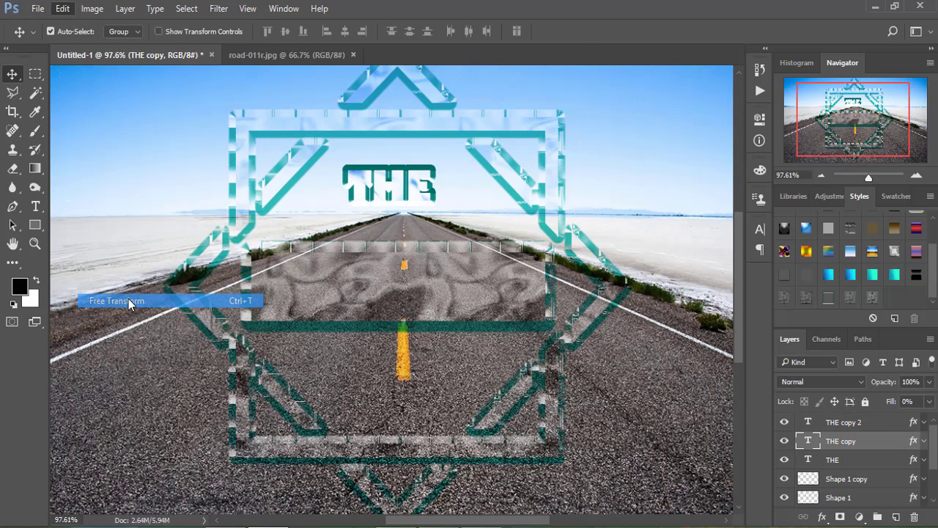
pyautogui.moveTo(393, 190); pyautogui.dragTo(402, 287)
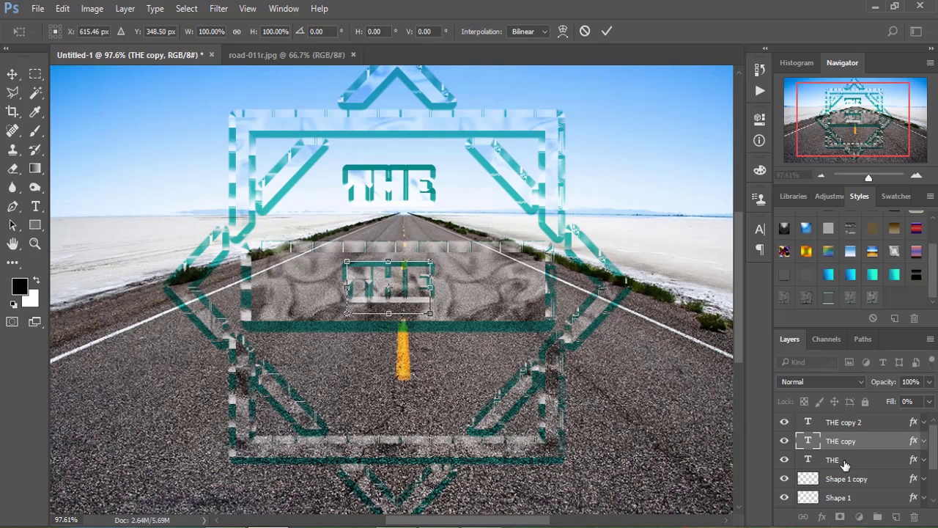
pyautogui.click(608, 31)
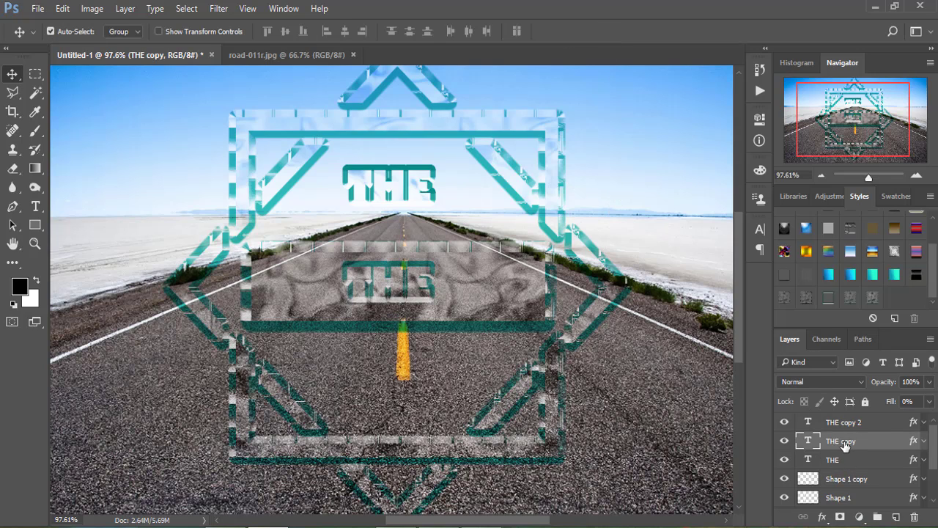
# Replace the copied title's text with FREELANCER
pyautogui.click(35, 206)
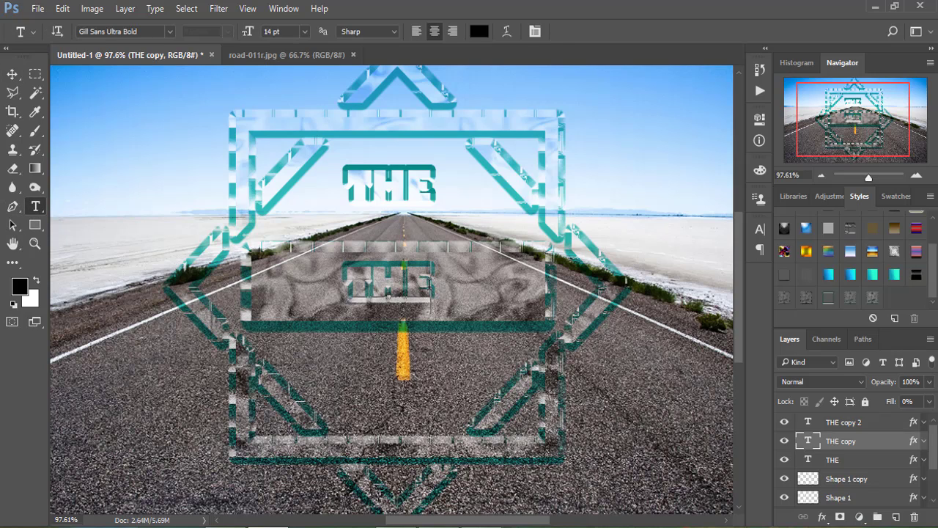
pyautogui.click(432, 285)
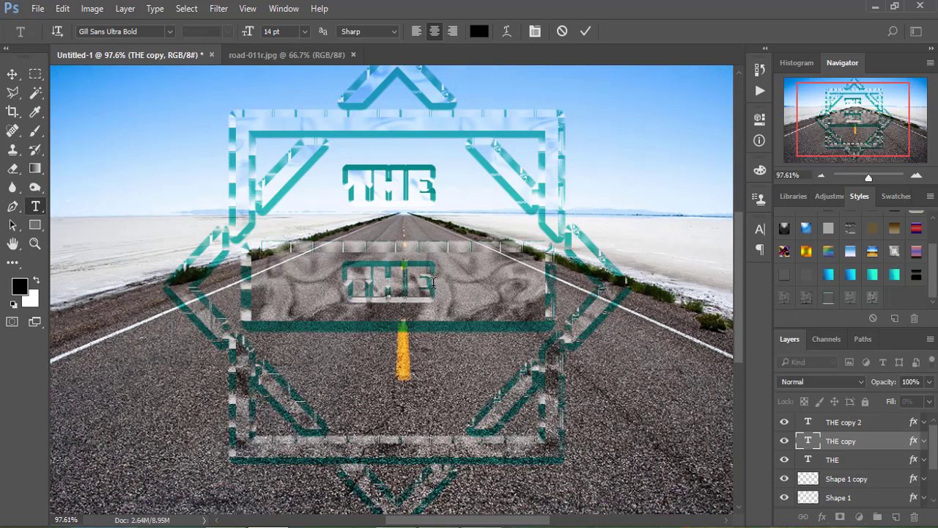
pyautogui.press('BackSpace')
pyautogui.press('BackSpace')
pyautogui.press('BackSpace')
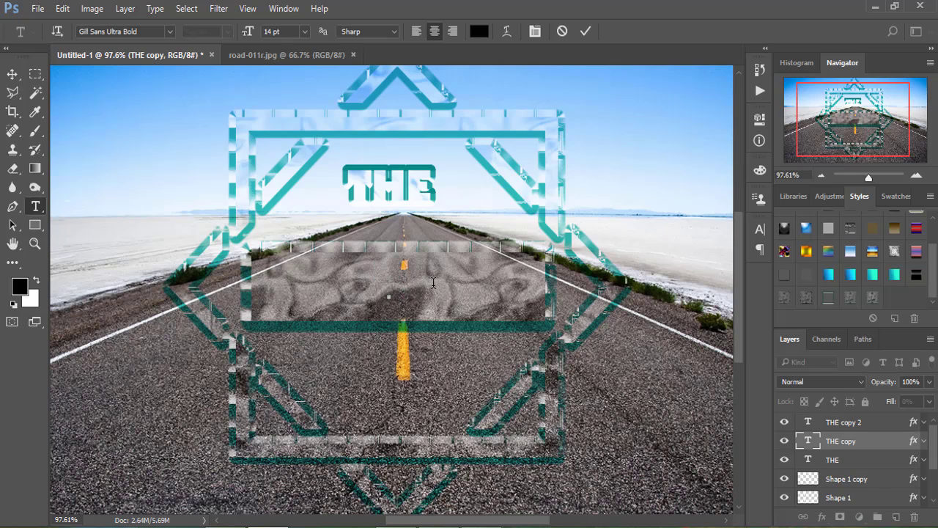
pyautogui.write('GREE')
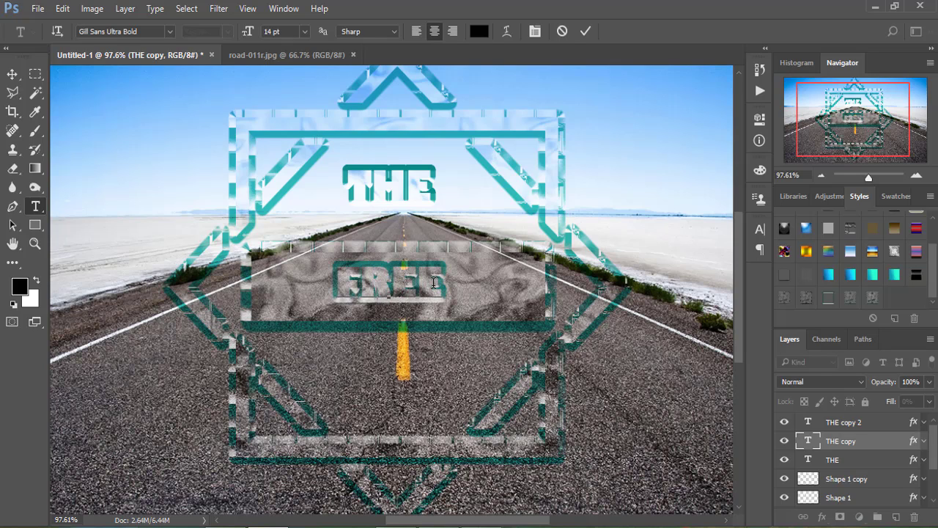
pyautogui.write('LANCER')
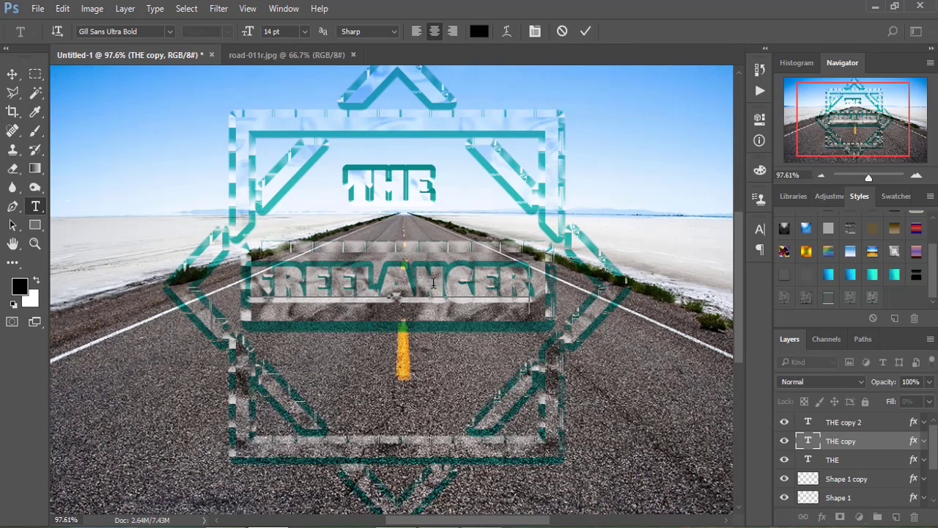
pyautogui.click(12, 74)
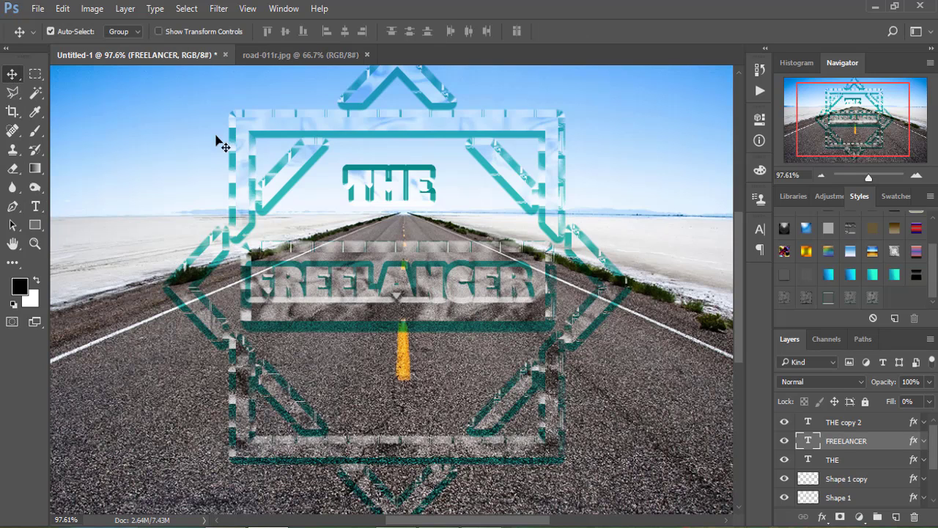
# Nudge FREELANCER right and stretch it slightly taller and narrower
pyautogui.click(62, 8)
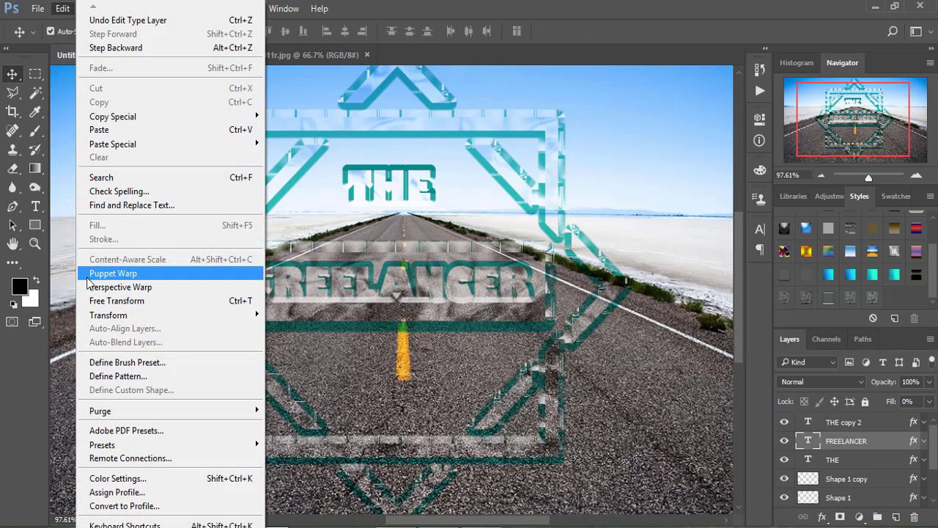
pyautogui.click(125, 301)
pyautogui.moveTo(438, 291); pyautogui.dragTo(446, 292)
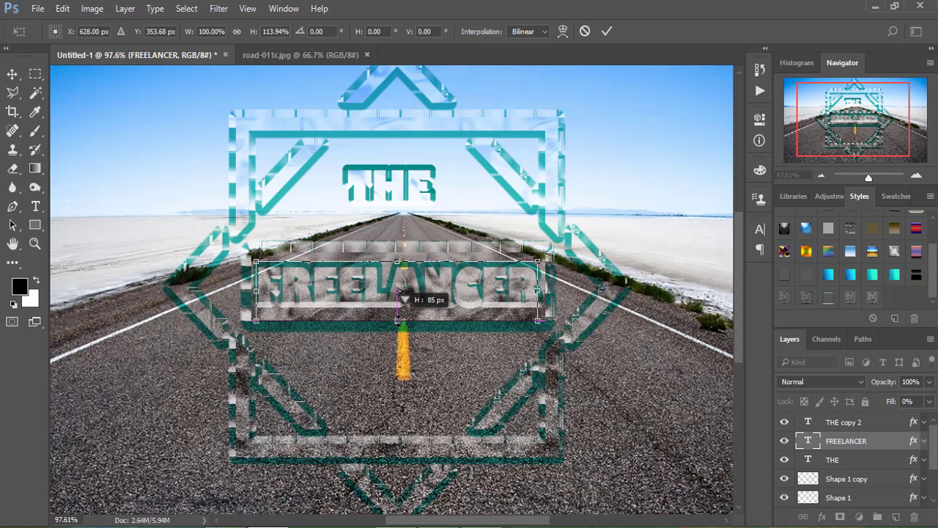
pyautogui.moveTo(537, 288); pyautogui.dragTo(533, 287)
pyautogui.moveTo(396, 313); pyautogui.dragTo(396, 320)
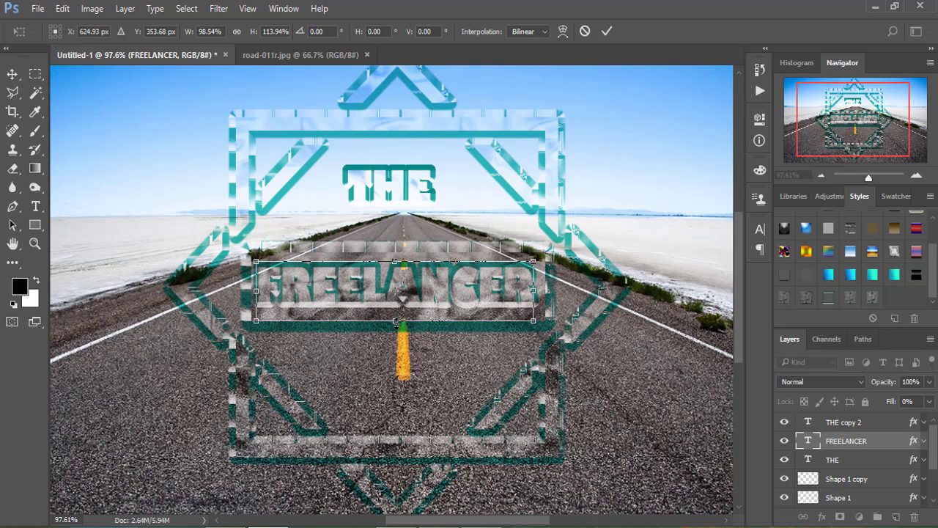
pyautogui.click(607, 31)
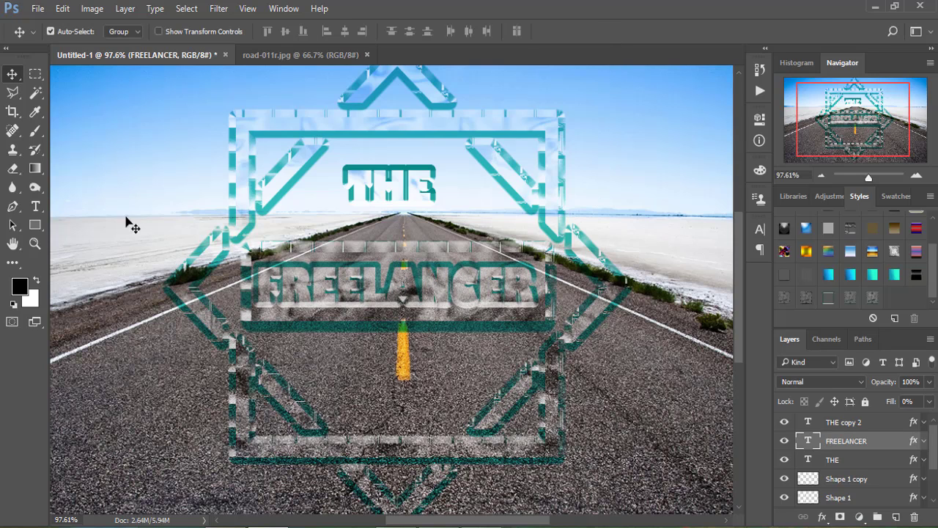
# Set FREELANCER's letter spacing to 120
pyautogui.click(36, 206)
pyautogui.click(509, 291)
pyautogui.moveTo(535, 288); pyautogui.dragTo(254, 289)
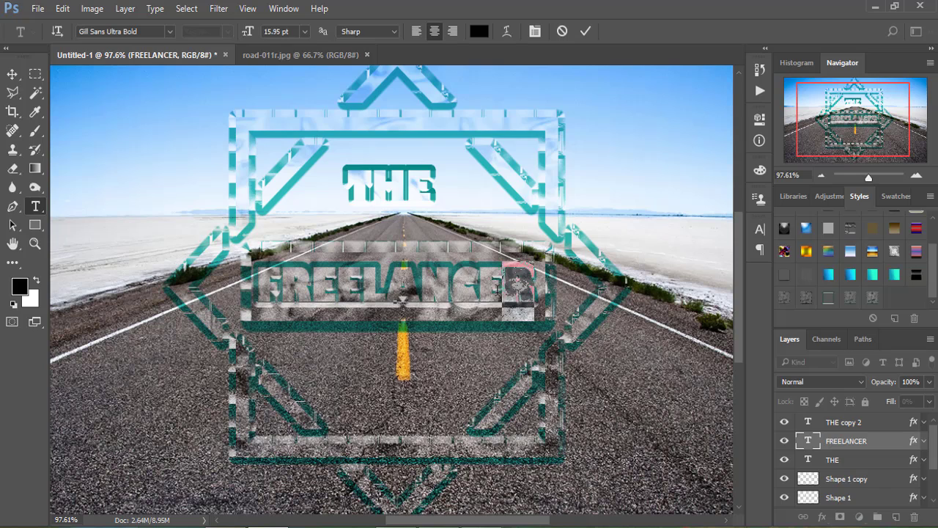
pyautogui.click(759, 230)
pyautogui.click(712, 283)
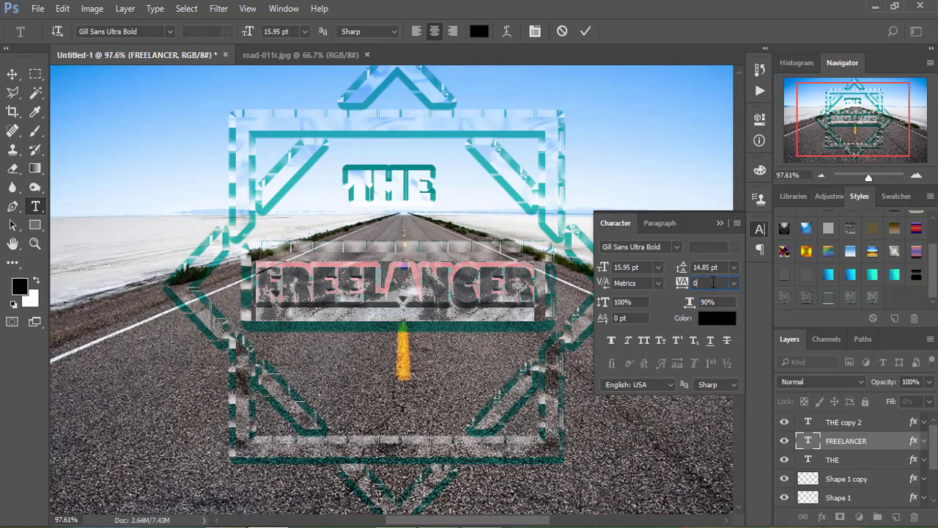
pyautogui.write('120')
pyautogui.press('Return')
# Reduce FREELANCER's horizontal scale, keeping letter spacing at 120
pyautogui.click(712, 303)
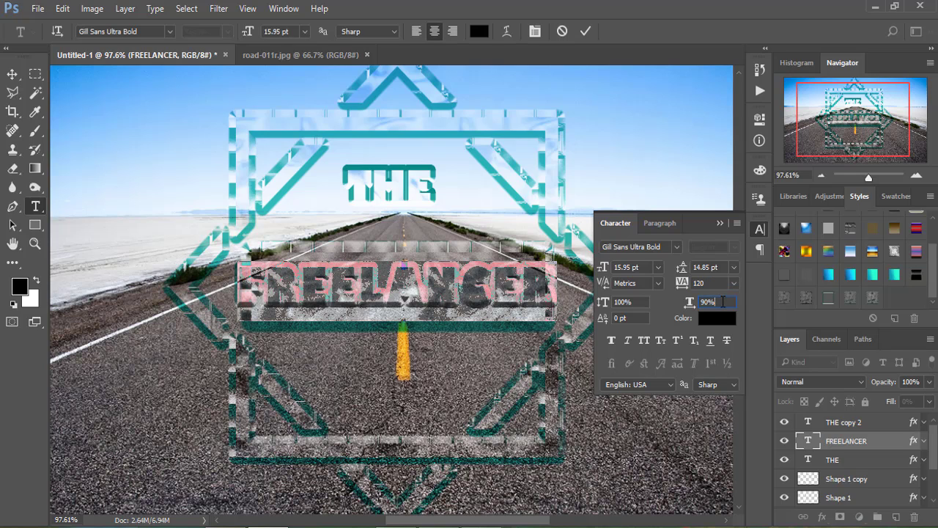
pyautogui.press('Down')
pyautogui.press('Down')
pyautogui.press('Down')
pyautogui.press('Down')
pyautogui.press('Down')
pyautogui.press('Down')
pyautogui.press('Down')
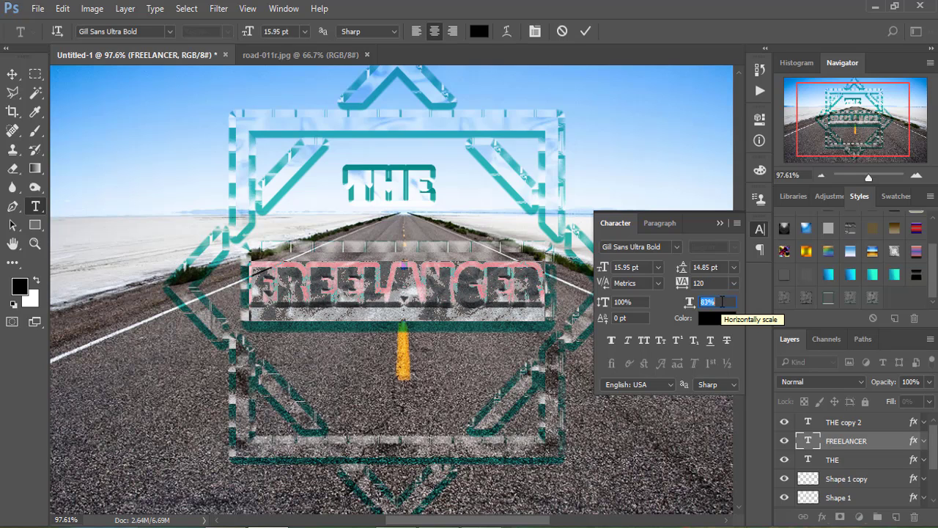
pyautogui.click(714, 283)
pyautogui.write('160')
pyautogui.press('Return')
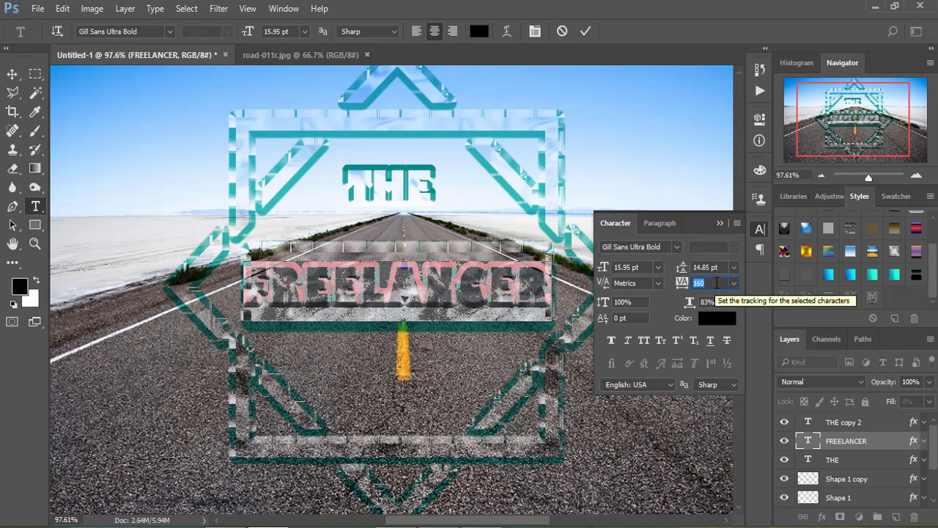
pyautogui.press('Down')
pyautogui.press('Down')
pyautogui.press('Down')
pyautogui.press('Down')
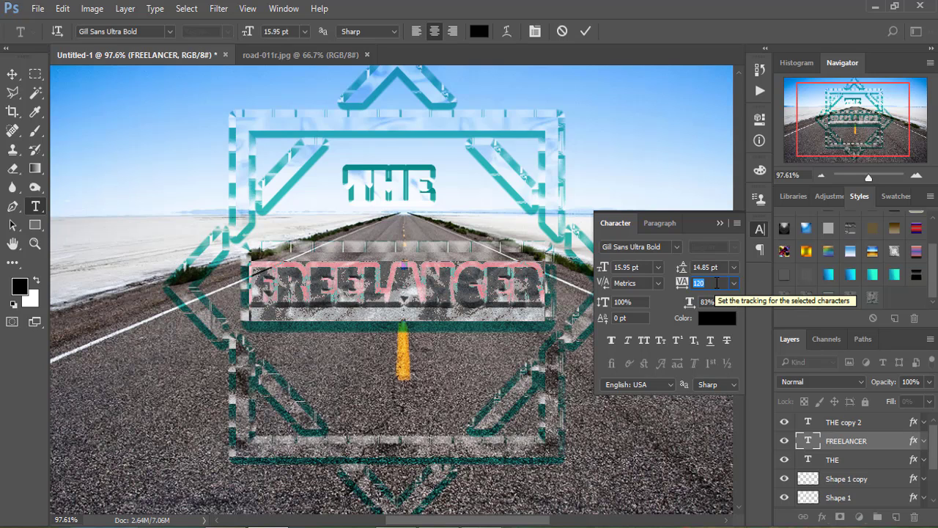
pyautogui.click(574, 150)
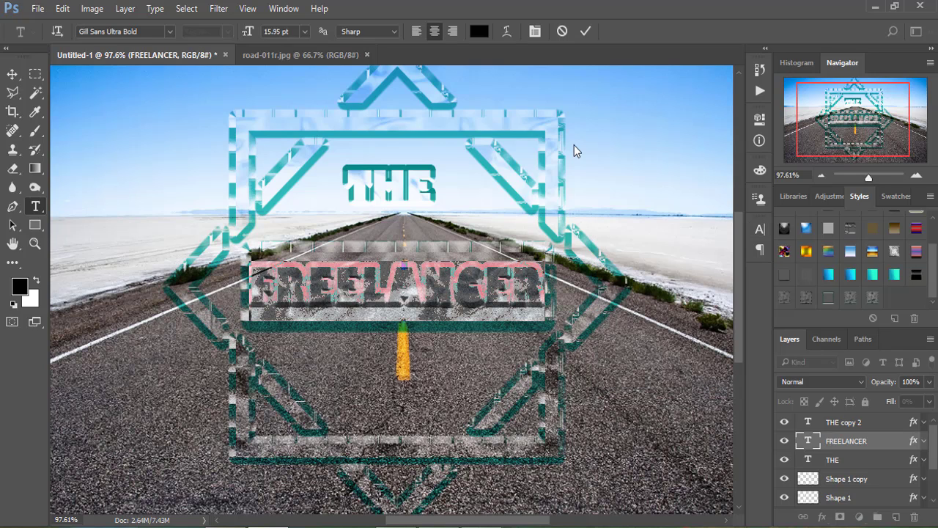
pyautogui.click(586, 31)
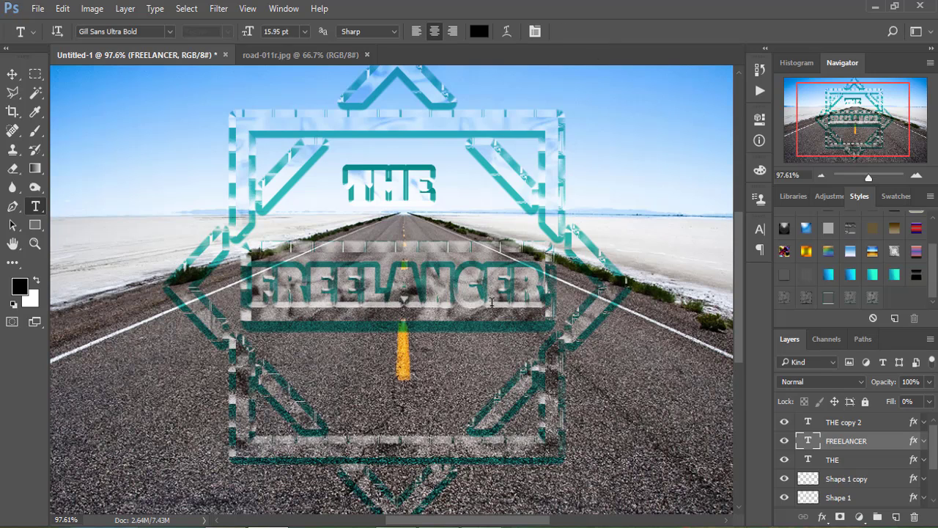
# Rescale FREELANCER to about 96% width and 113% height to fill the band
pyautogui.click(63, 8)
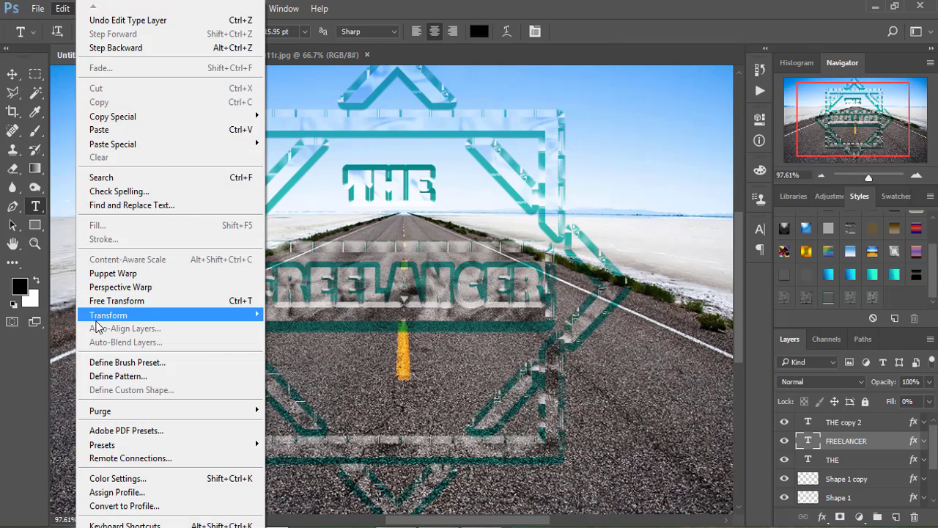
pyautogui.click(110, 300)
pyautogui.moveTo(544, 320); pyautogui.dragTo(536, 320)
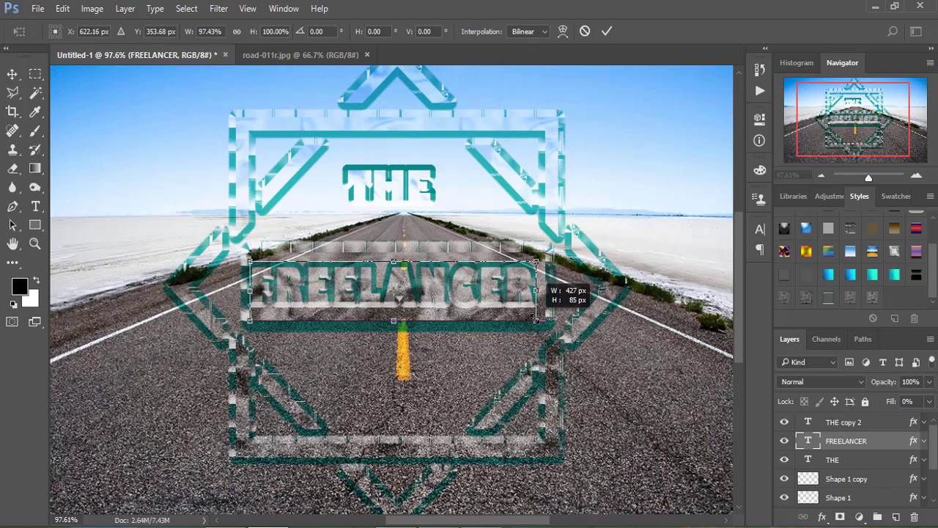
pyautogui.moveTo(250, 291); pyautogui.dragTo(257, 291)
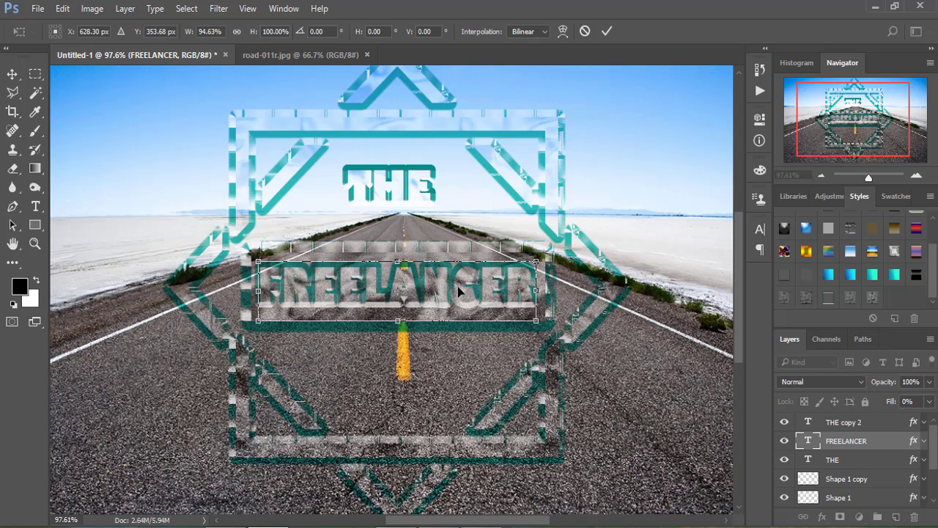
pyautogui.moveTo(538, 291); pyautogui.dragTo(539, 292)
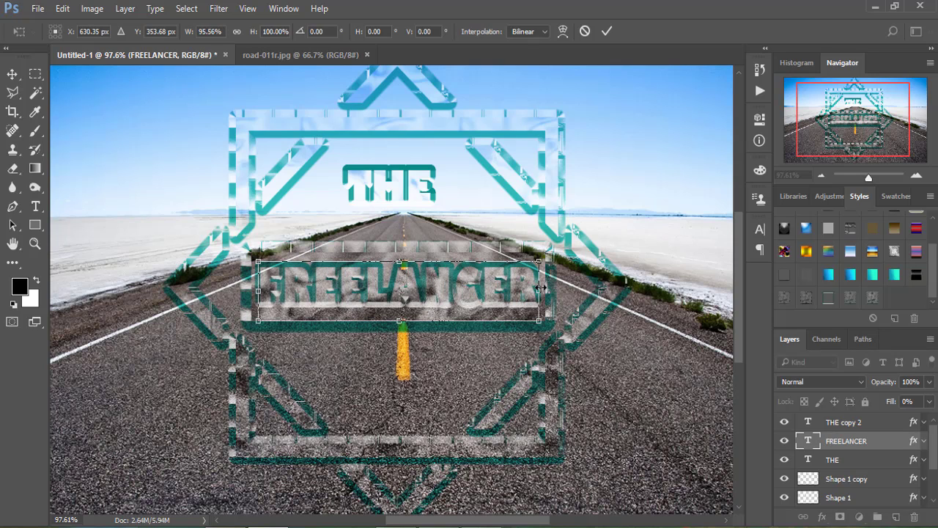
pyautogui.moveTo(400, 324); pyautogui.dragTo(400, 330)
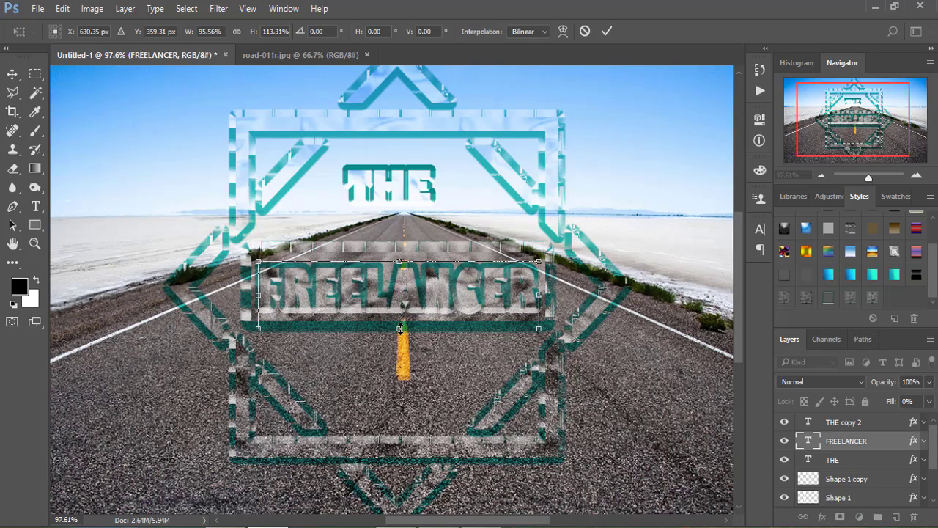
pyautogui.click(606, 32)
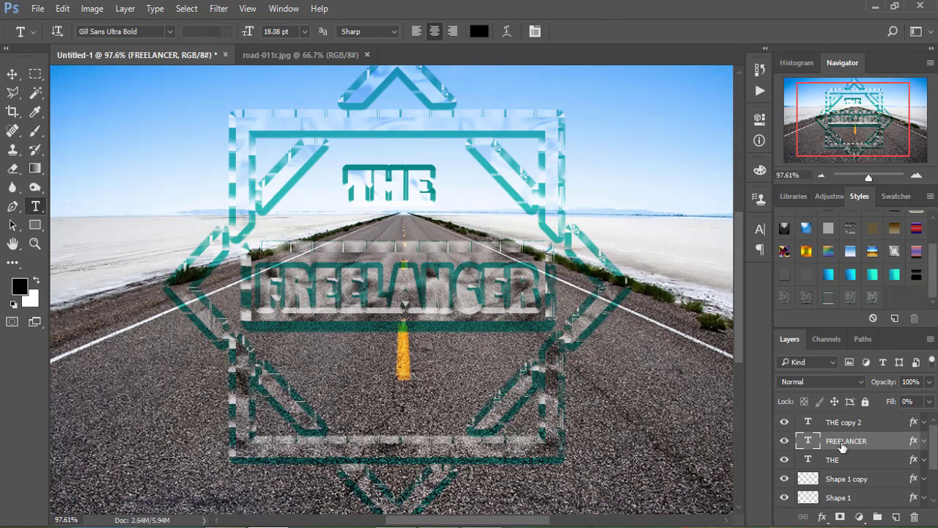
pyautogui.click(848, 423)
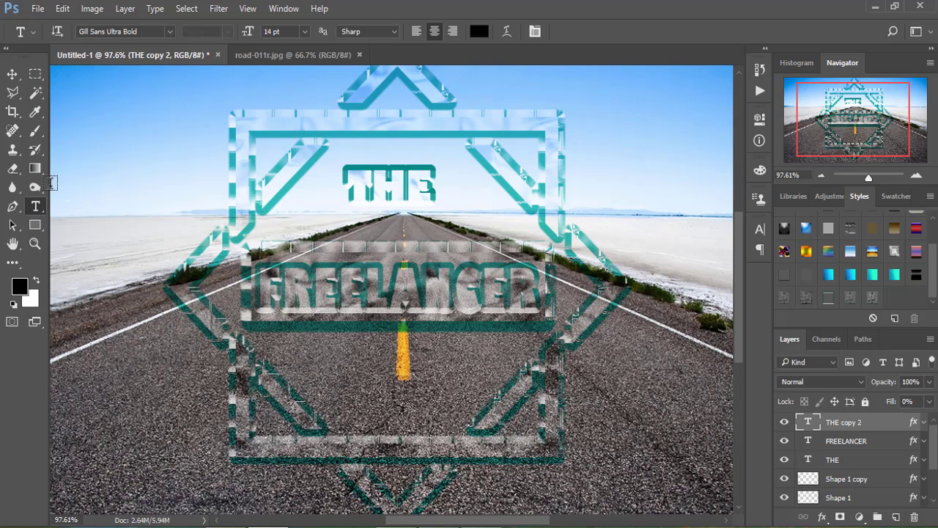
# Move the THE copy below FREELANCER and retype it as SCHOOL
pyautogui.click(62, 8)
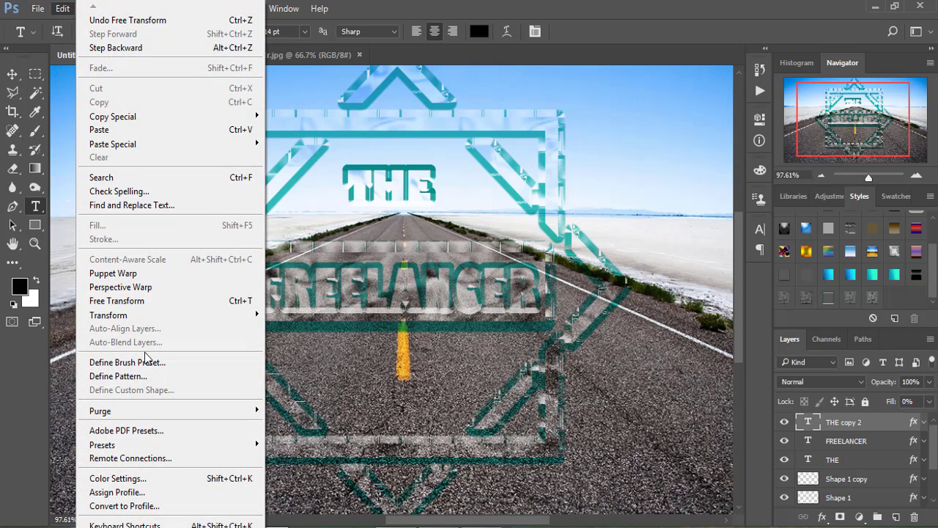
pyautogui.click(139, 301)
pyautogui.moveTo(406, 198); pyautogui.dragTo(403, 389)
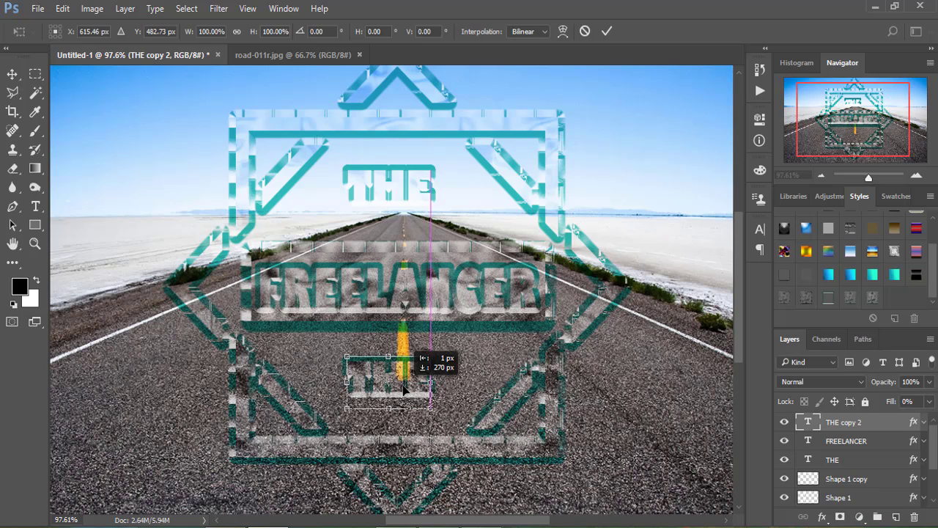
pyautogui.click(606, 31)
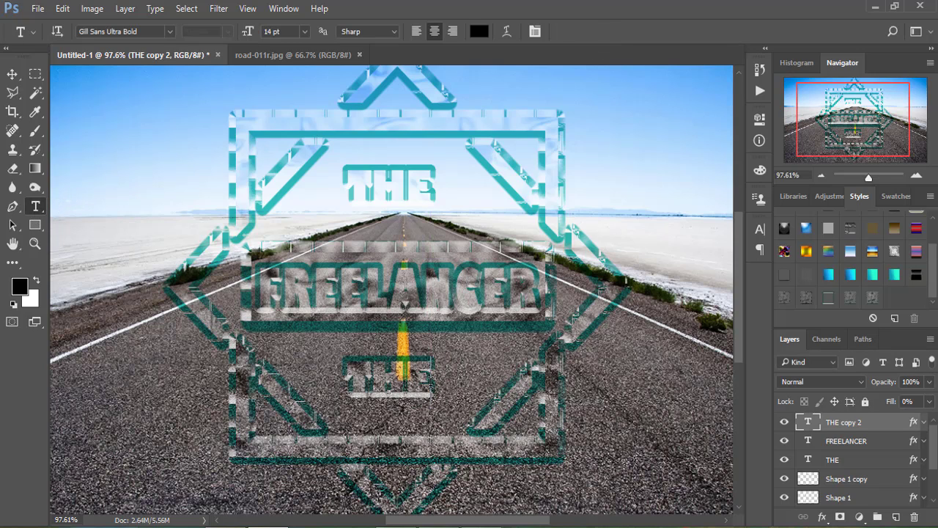
pyautogui.click(431, 382)
pyautogui.press('BackSpace')
pyautogui.press('BackSpace')
pyautogui.press('BackSpace')
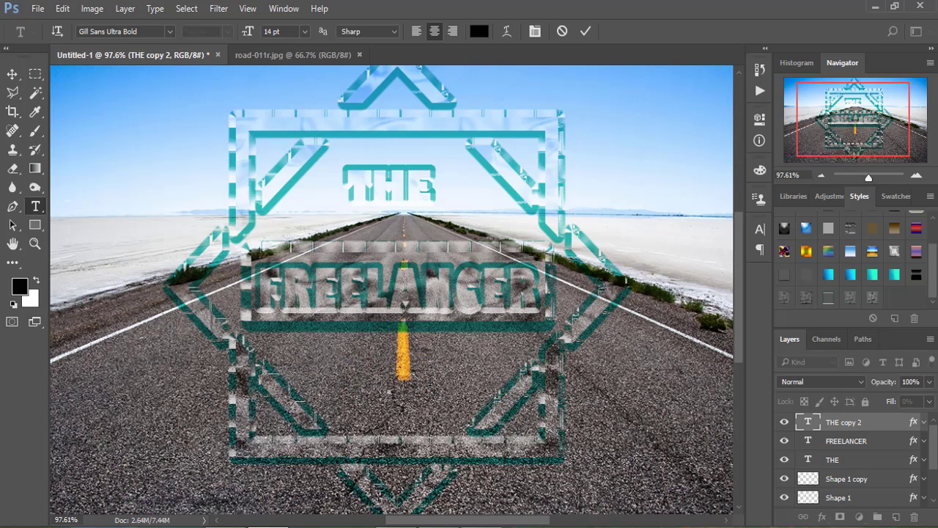
pyautogui.write('SCHOOL')
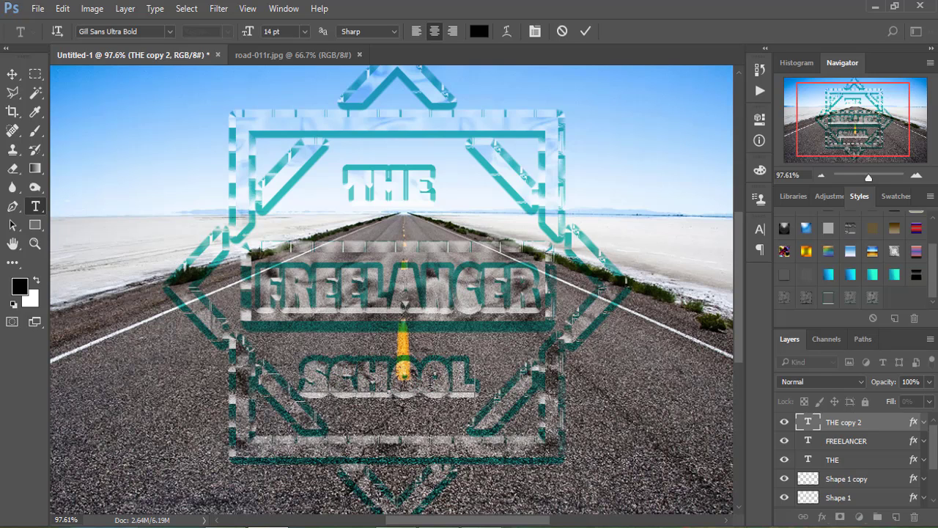
pyautogui.click(12, 74)
# Reposition SCHOOL slightly higher beneath FREELANCER
pyautogui.click(62, 8)
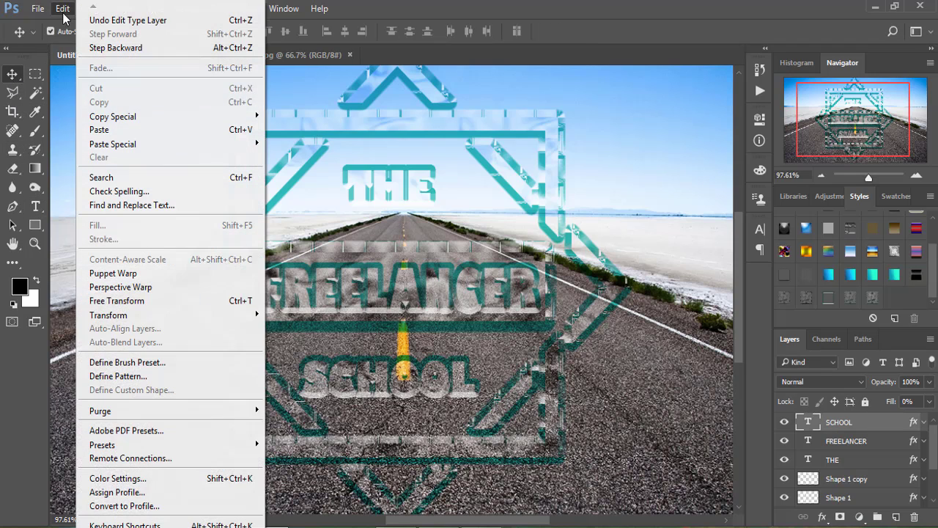
pyautogui.click(141, 301)
pyautogui.moveTo(406, 390); pyautogui.dragTo(409, 381)
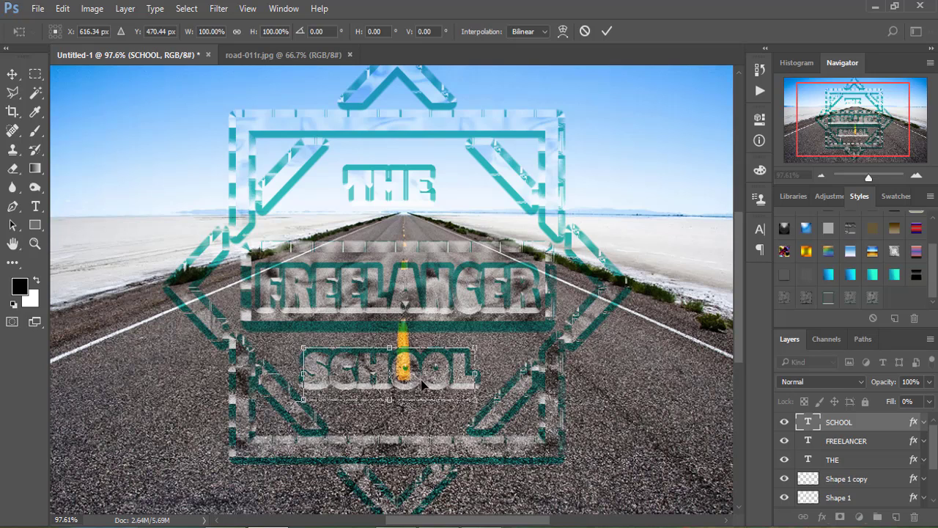
pyautogui.click(607, 32)
# Set SCHOOL's letter spacing to 80
pyautogui.click(36, 206)
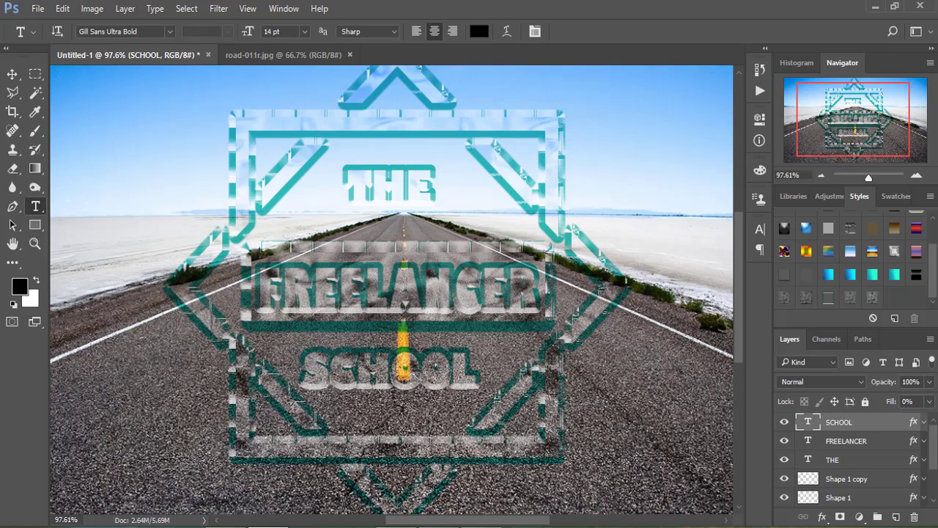
pyautogui.moveTo(480, 370); pyautogui.dragTo(302, 371)
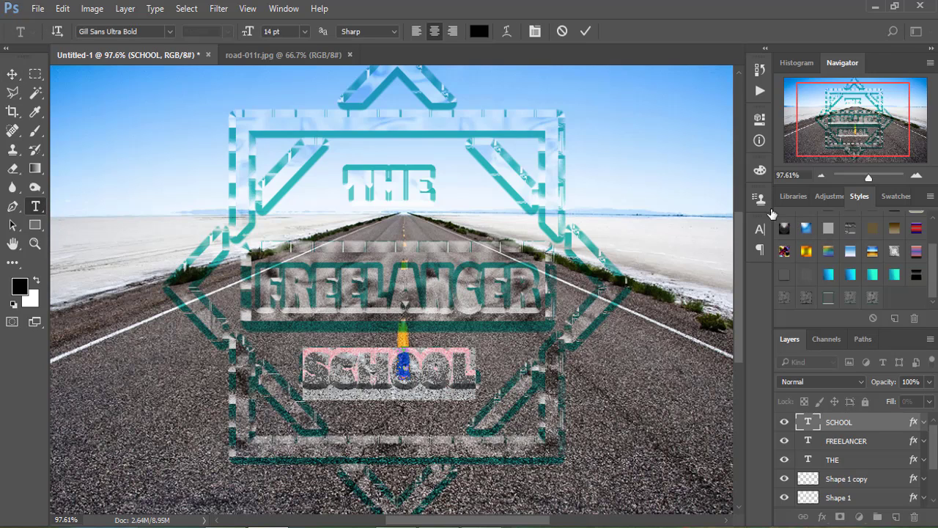
pyautogui.click(760, 229)
pyautogui.click(715, 283)
pyautogui.write('80')
pyautogui.press('Return')
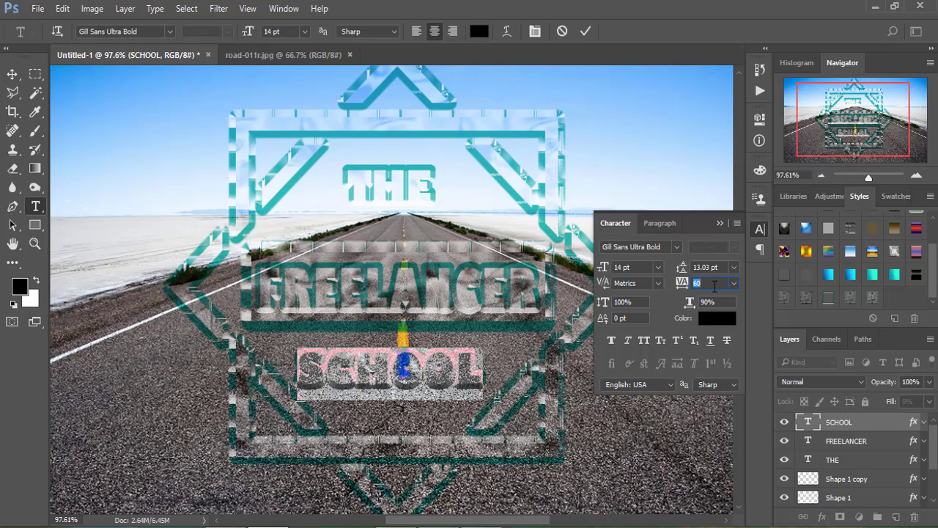
pyautogui.write('100')
pyautogui.press('Return')
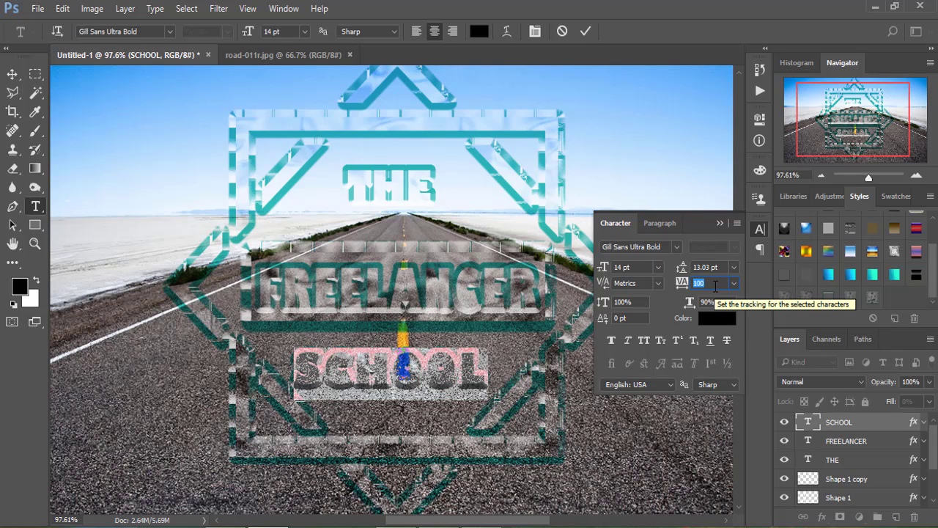
pyautogui.write('80')
pyautogui.press('Return')
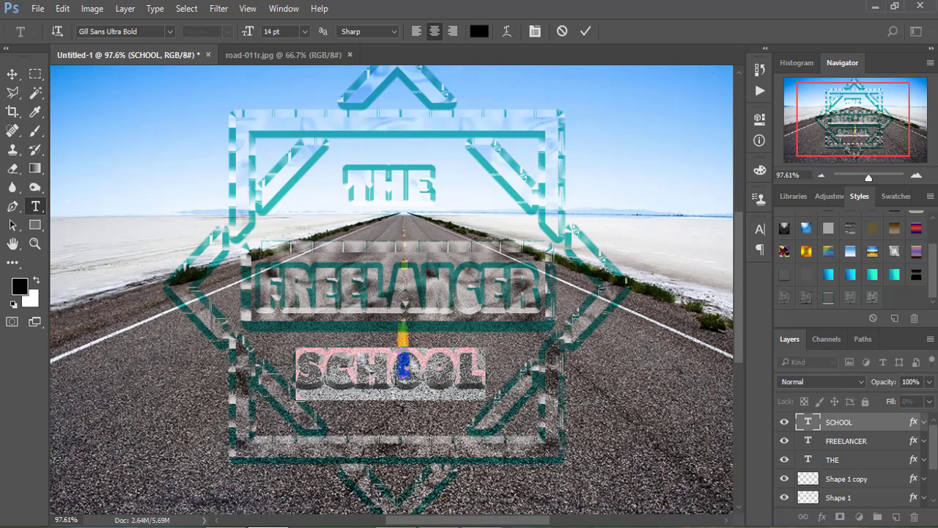
pyautogui.click(585, 30)
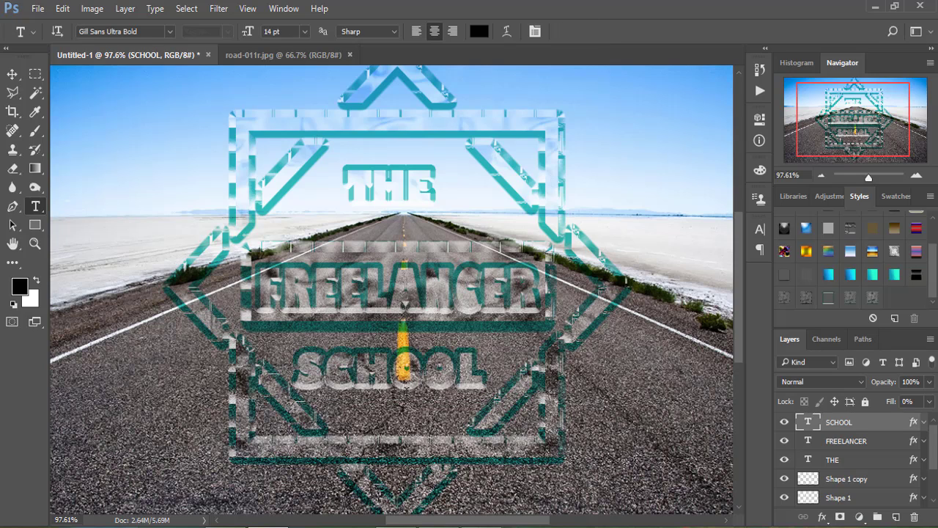
# Nudge SCHOOL to the right to centre it
pyautogui.click(12, 74)
pyautogui.moveTo(451, 377); pyautogui.dragTo(454, 378)
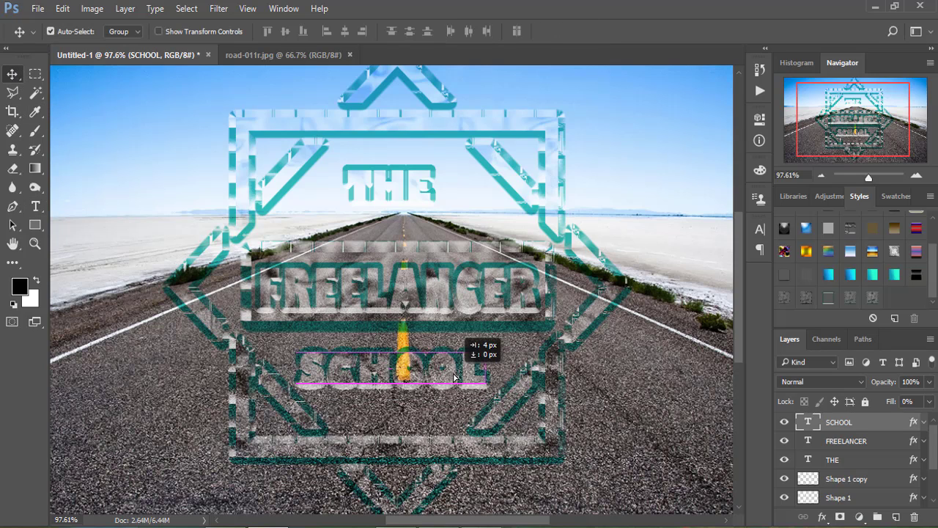
pyautogui.press('Right')
pyautogui.press('Right')
pyautogui.press('Right')
pyautogui.press('Right')
pyautogui.press('Right')
pyautogui.press('Right')
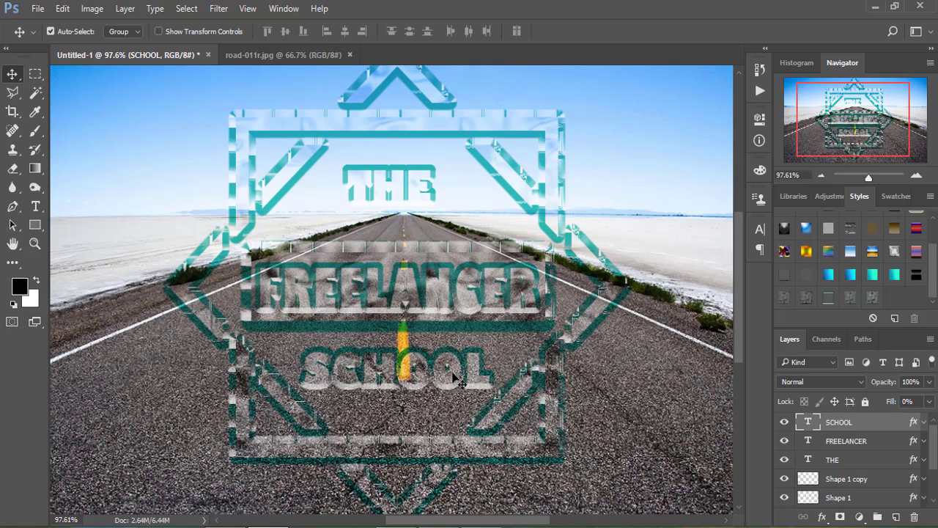
pyautogui.press('Right')
pyautogui.press('Right')
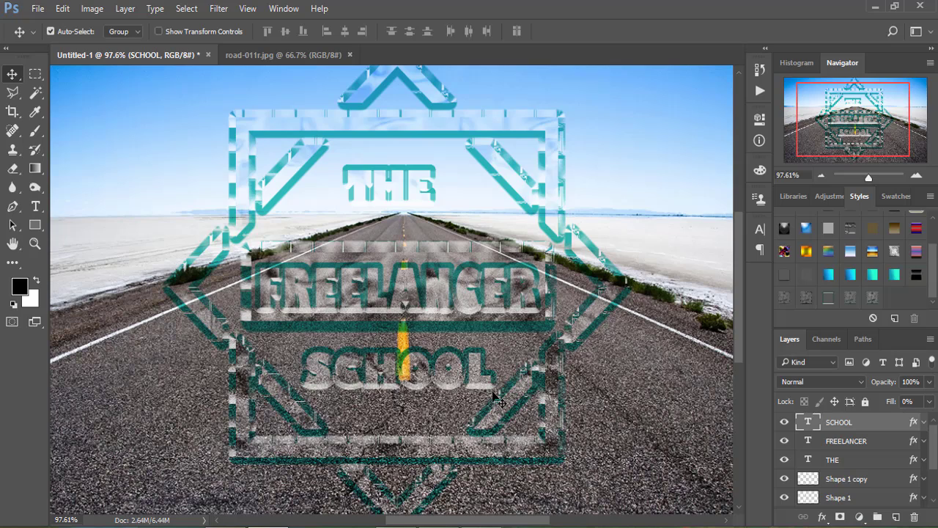
# Select the road photo layer, Layer 1, and swap foreground and background colours
pyautogui.click(619, 341)
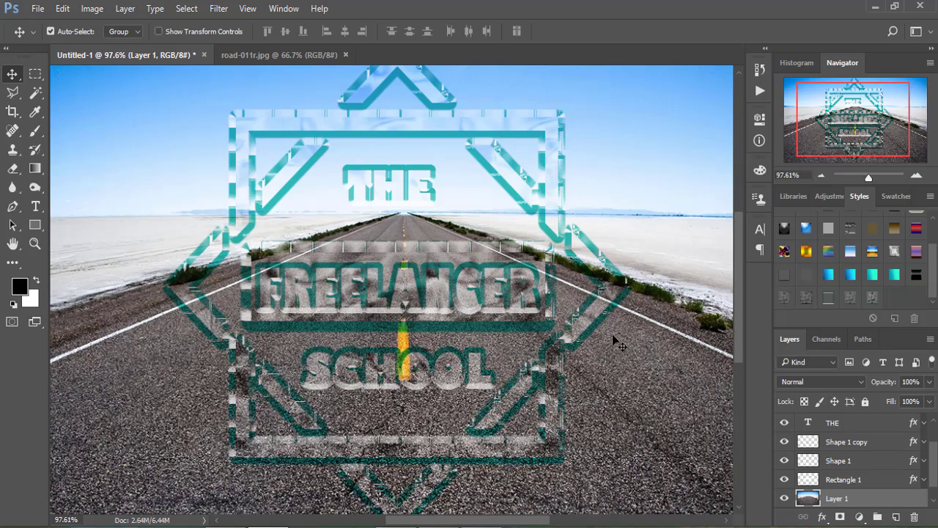
pyautogui.scroll(-3, 614, 341)
pyautogui.scroll(-3, 612, 341)
pyautogui.scroll(2, 370, 314)
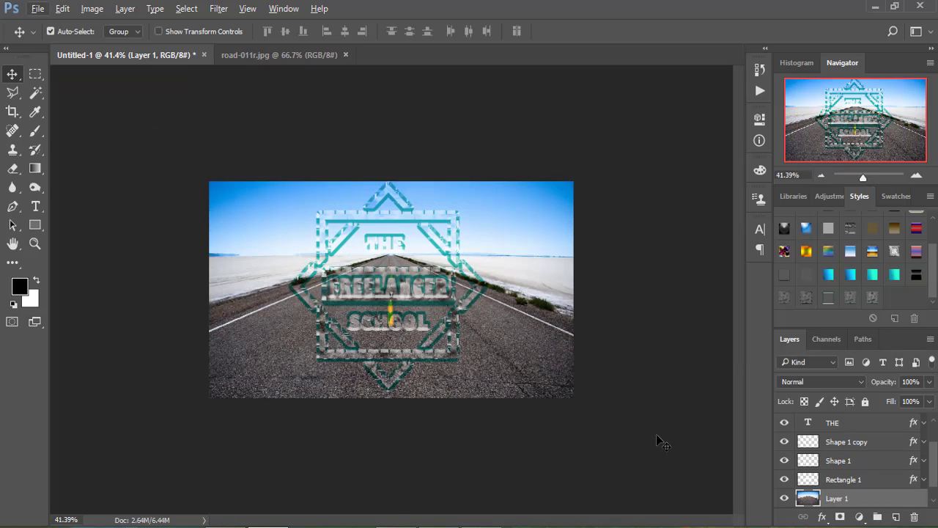
pyautogui.scroll(-1, 934, 480)
pyautogui.scroll(-1, 933, 480)
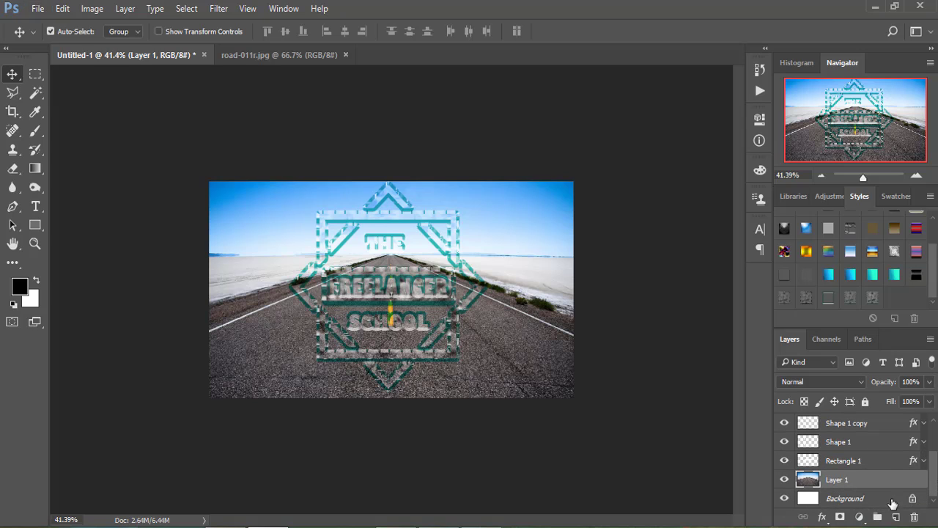
pyautogui.press('x')
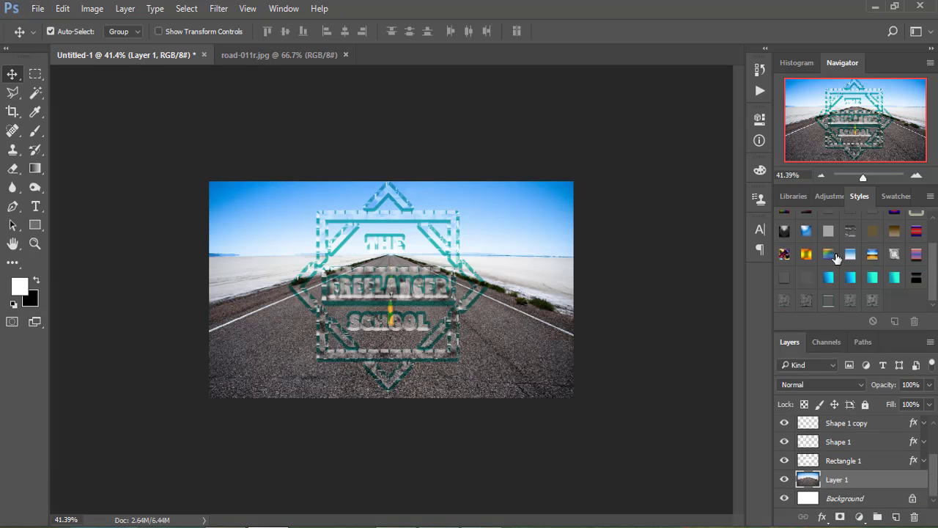
# Add a Brightness/Contrast adjustment with brightness about -84 and contrast 13
pyautogui.click(828, 196)
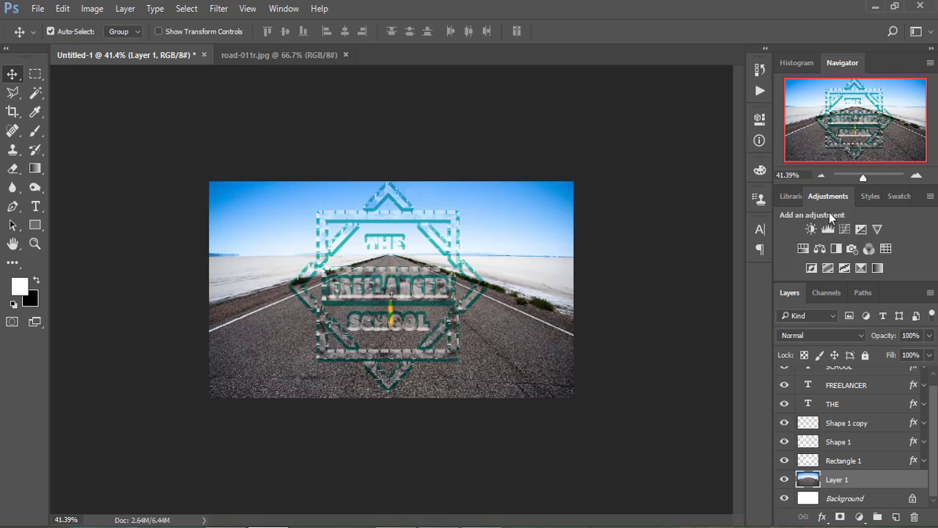
pyautogui.click(809, 230)
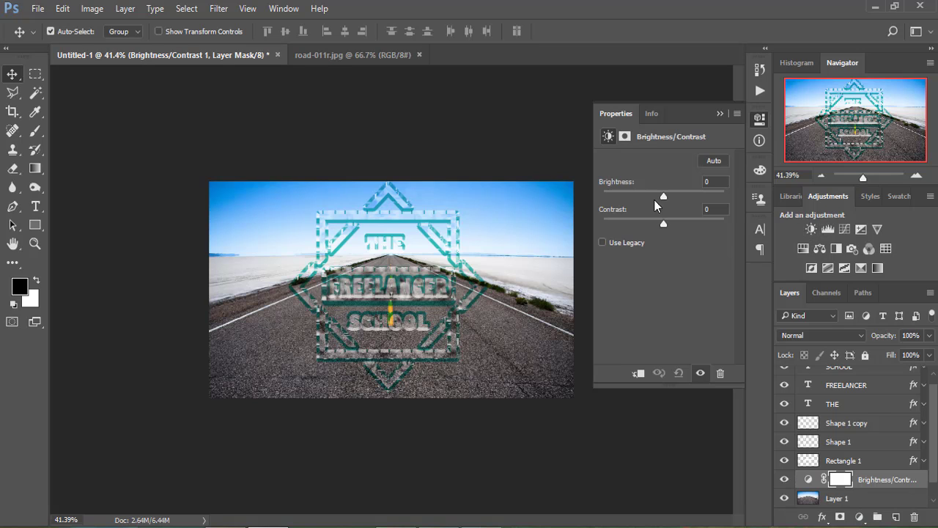
pyautogui.moveTo(664, 225)
pyautogui.mouseDown()
pyautogui.moveTo(655, 198)
pyautogui.moveTo(631, 196)
pyautogui.mouseUp()
pyautogui.moveTo(668, 223); pyautogui.dragTo(670, 223)
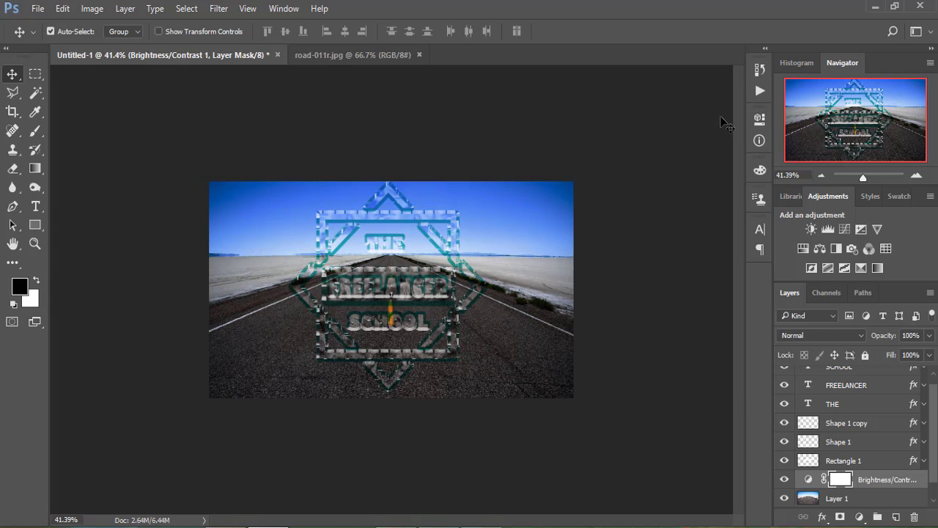
# Set white as the painting colour and add a new empty layer
pyautogui.click(720, 114)
pyautogui.click(808, 479)
pyautogui.click(895, 516)
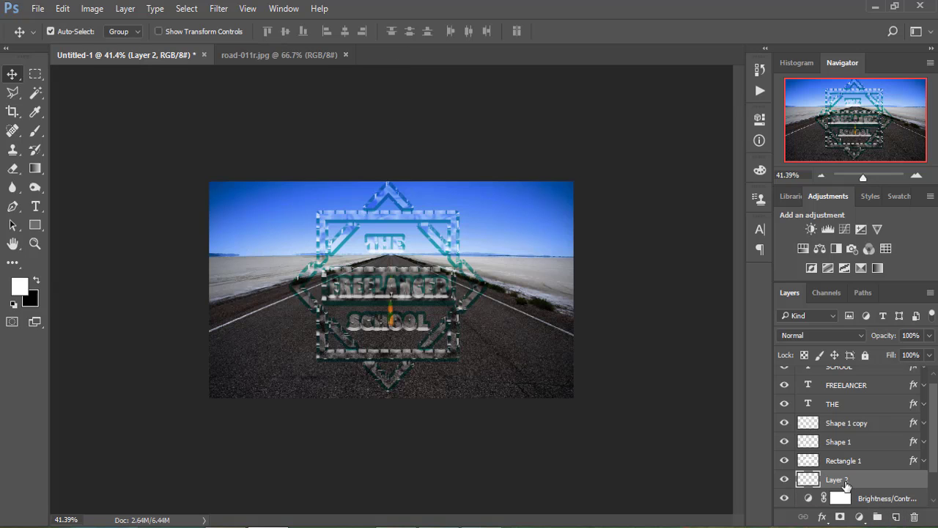
# Paint one soft white glow at the canvas centre with a smaller soft round brush
pyautogui.click(35, 131)
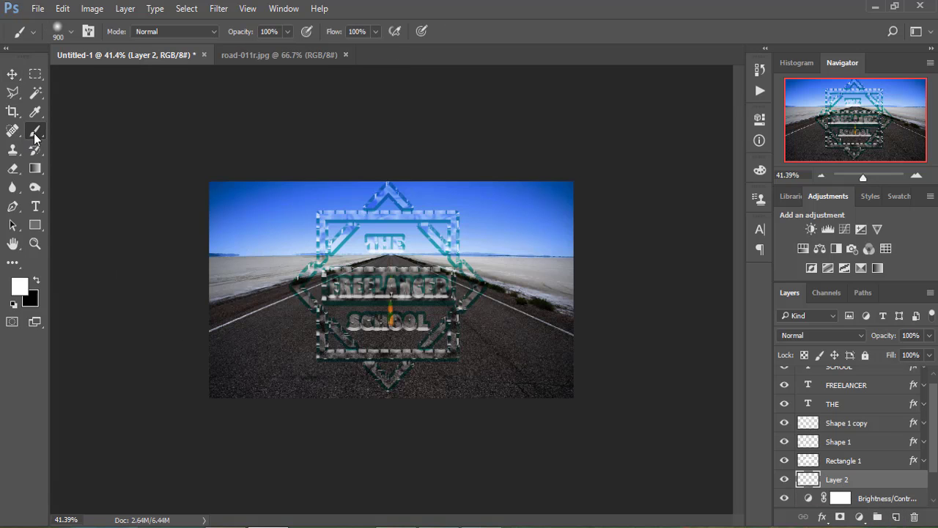
pyautogui.click(71, 32)
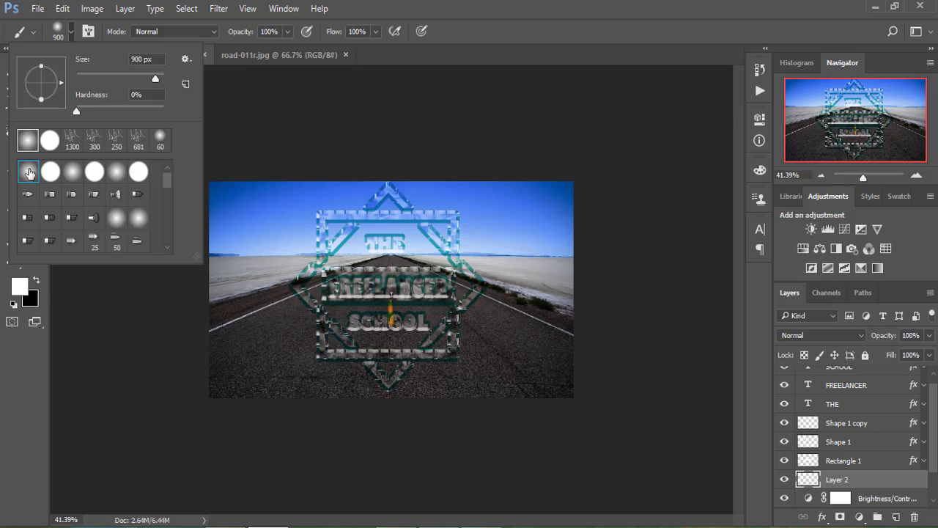
pyautogui.click(72, 31)
pyautogui.click(36, 280)
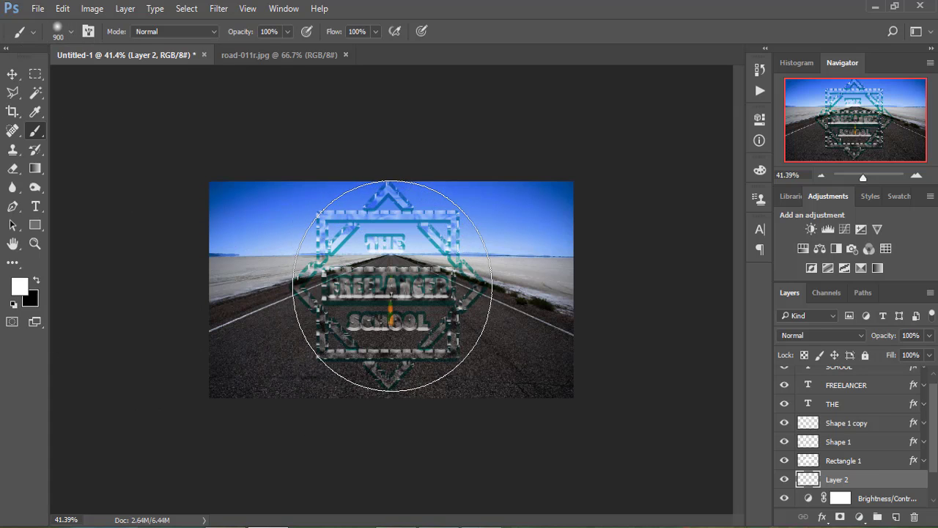
pyautogui.press('[')
pyautogui.press('[')
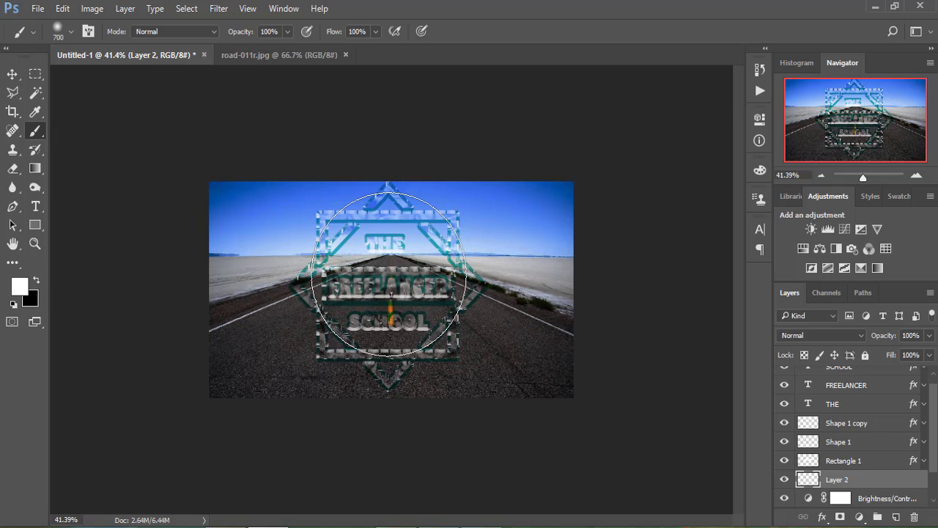
pyautogui.press('[')
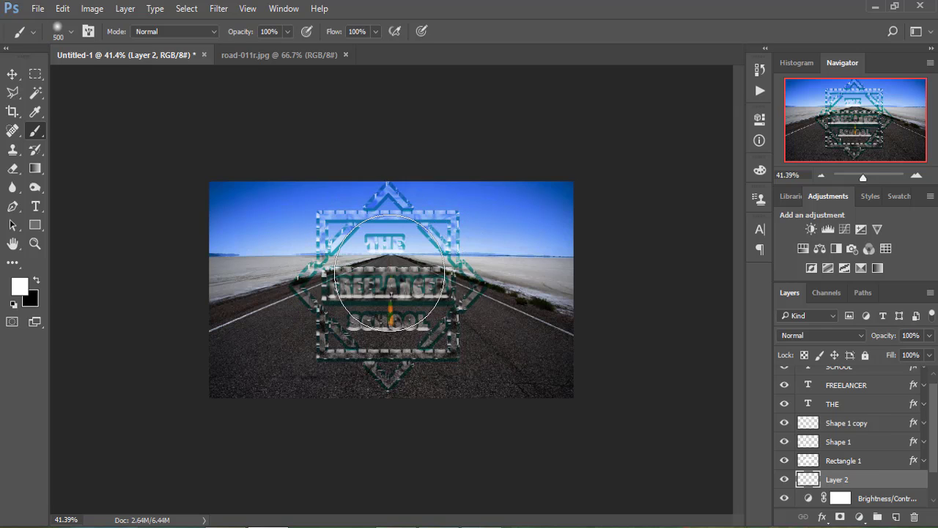
pyautogui.click(389, 274)
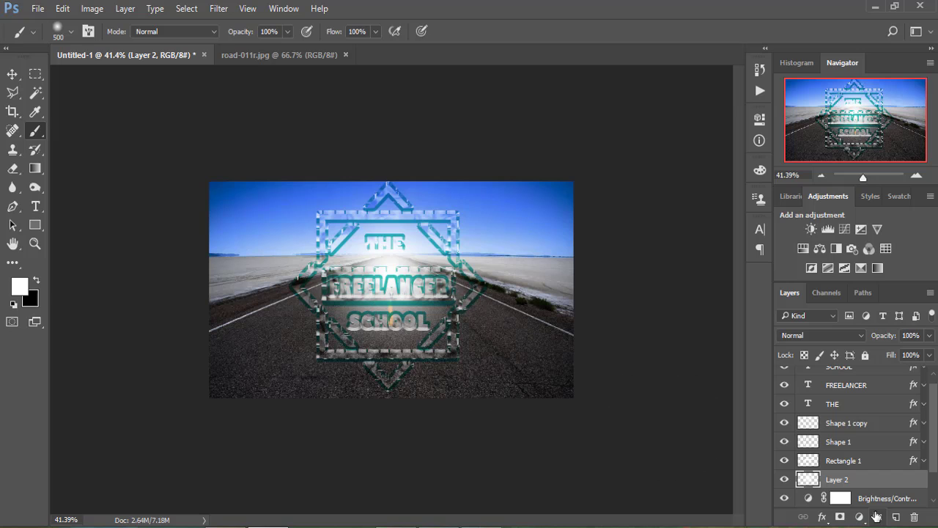
pyautogui.click(63, 8)
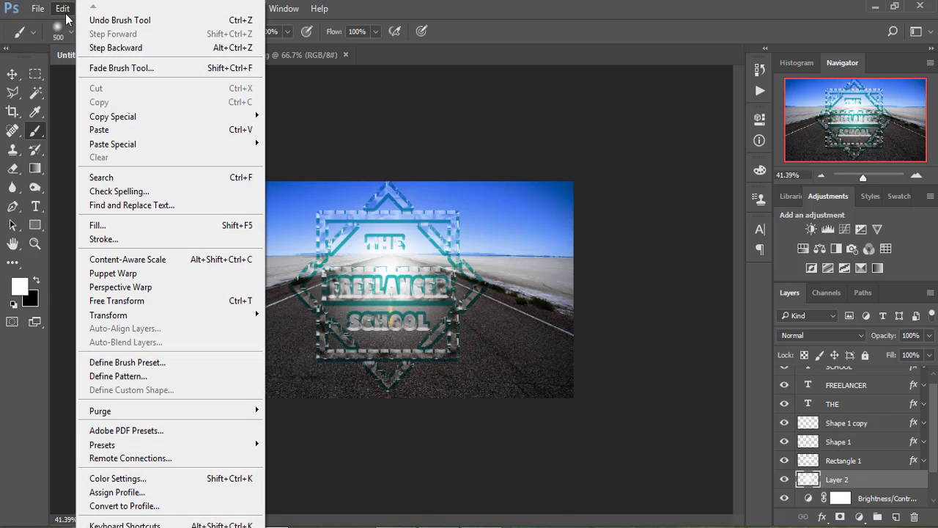
# Stretch the Layer 2 glow to about 138% wide and 118% tall
pyautogui.click(118, 300)
pyautogui.moveTo(389, 184); pyautogui.dragTo(390, 160)
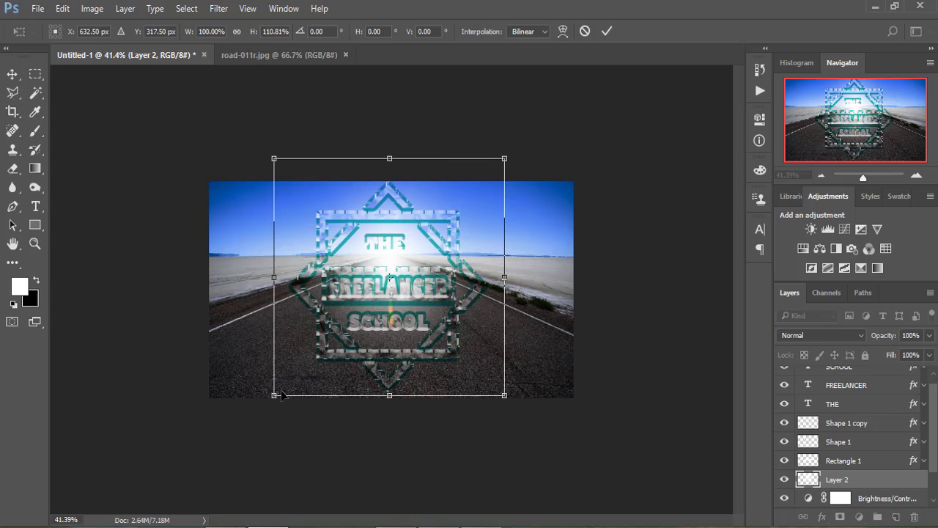
pyautogui.moveTo(391, 392); pyautogui.dragTo(390, 408)
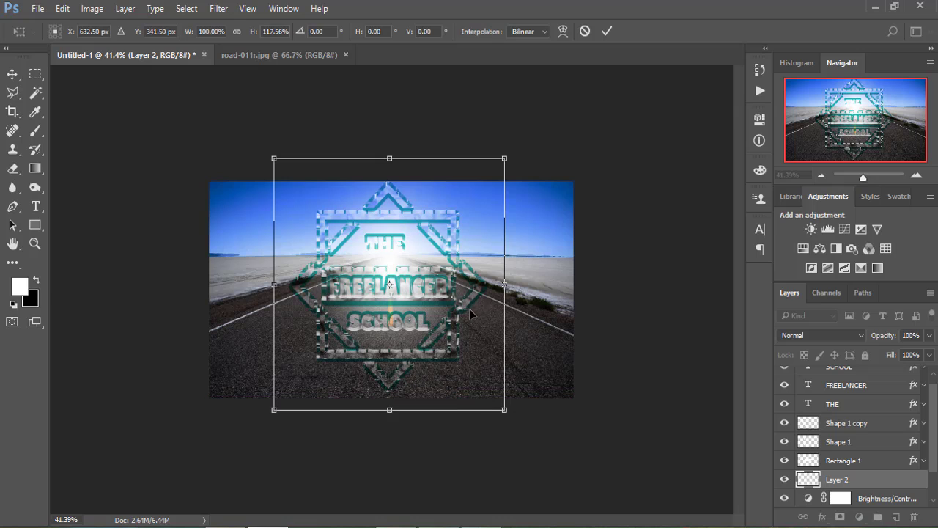
pyautogui.moveTo(505, 282); pyautogui.dragTo(564, 285)
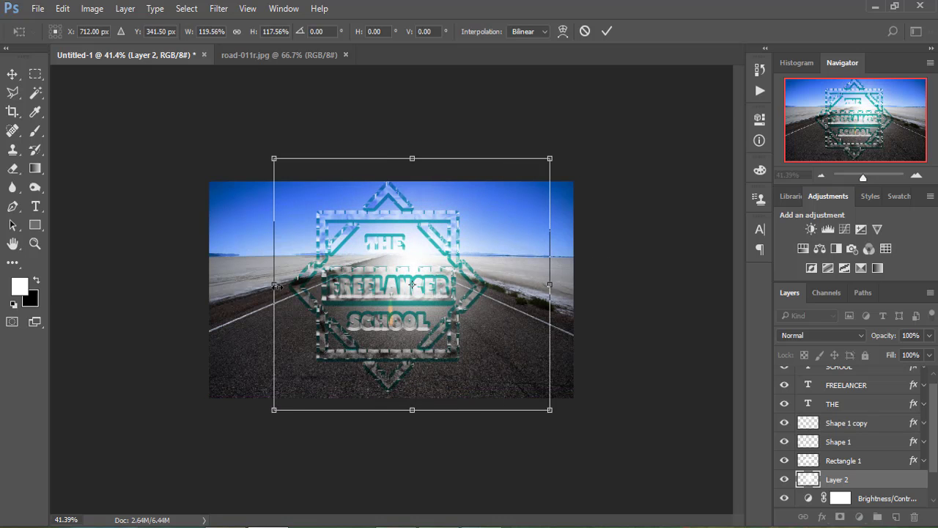
pyautogui.moveTo(274, 284); pyautogui.dragTo(230, 283)
pyautogui.moveTo(435, 333); pyautogui.dragTo(434, 326)
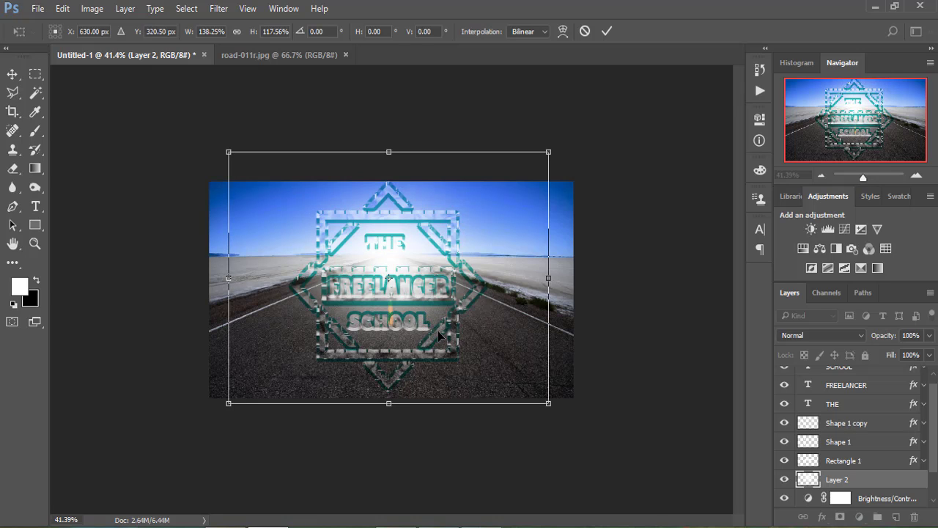
pyautogui.click(610, 32)
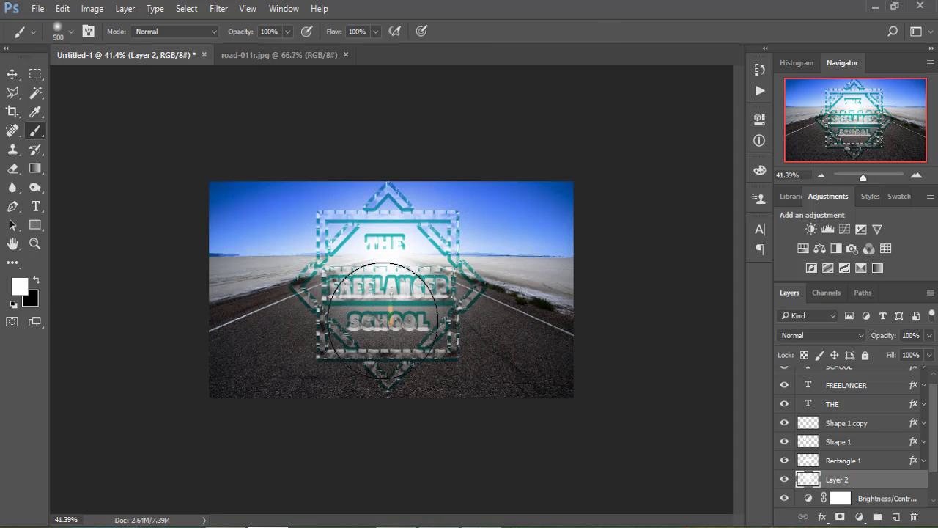
# Select the road photo layer, Layer 1, in the Layers panel
pyautogui.click(12, 74)
pyautogui.scroll(1, 371, 292)
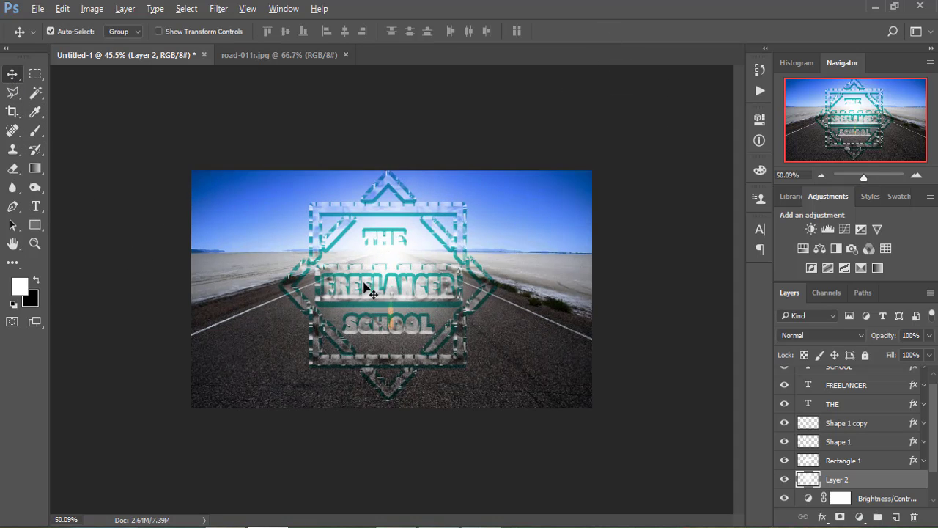
pyautogui.scroll(1, 367, 288)
pyautogui.scroll(1, 366, 288)
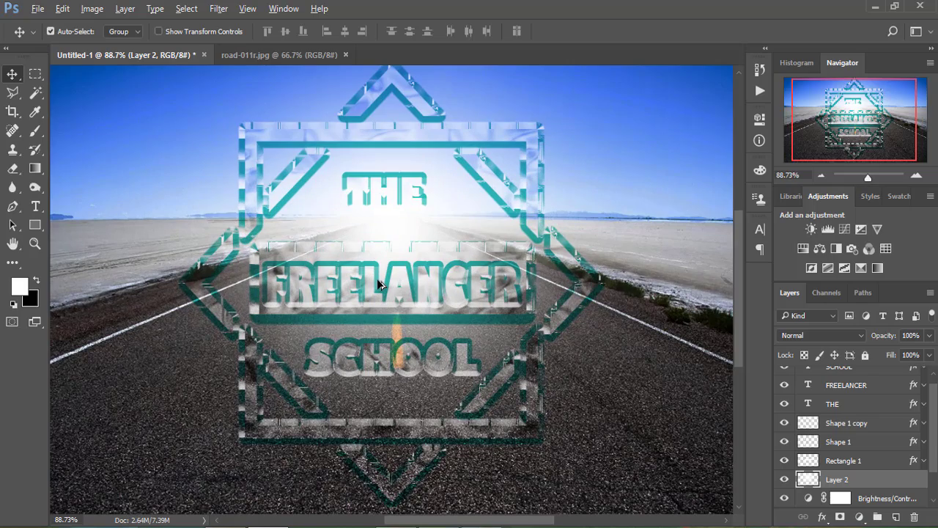
pyautogui.scroll(-1, 376, 282)
pyautogui.scroll(1, 377, 283)
pyautogui.scroll(-1, 379, 284)
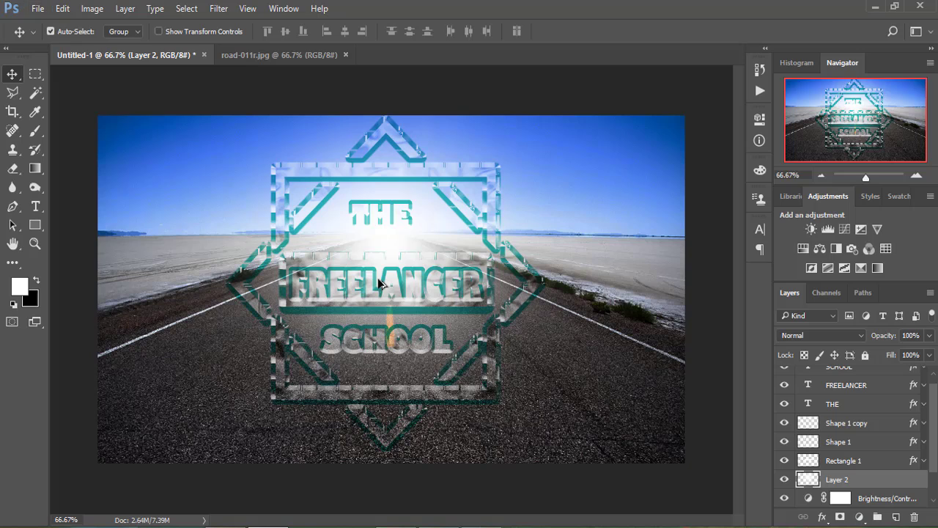
pyautogui.scroll(-1, 499, 385)
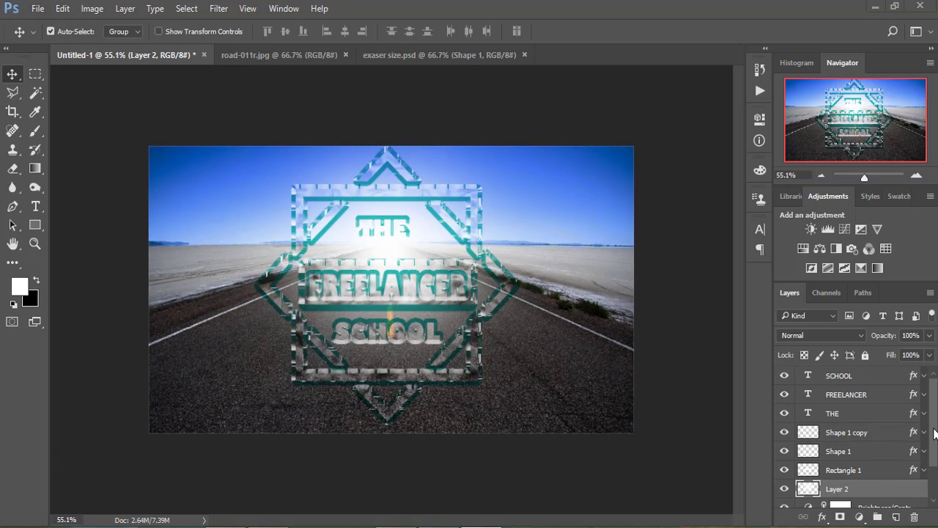
pyautogui.moveTo(935, 452); pyautogui.dragTo(935, 489)
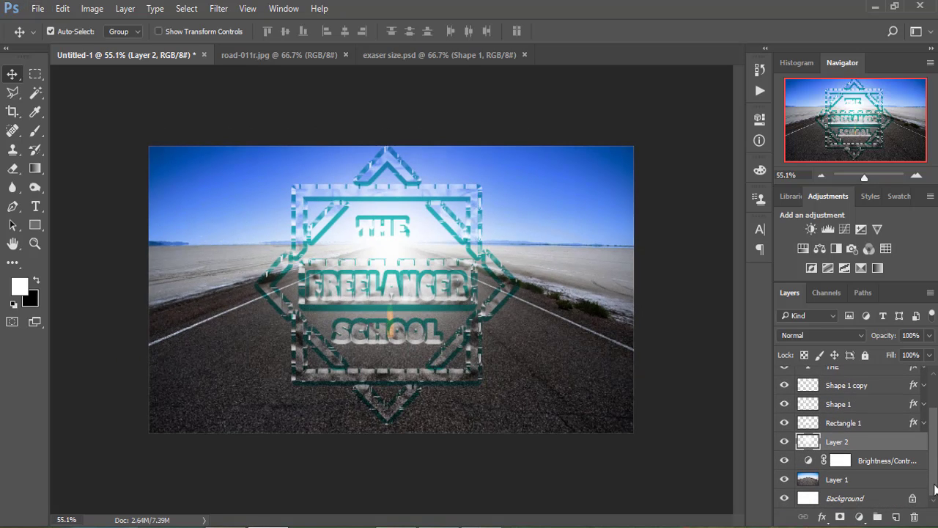
pyautogui.click(844, 480)
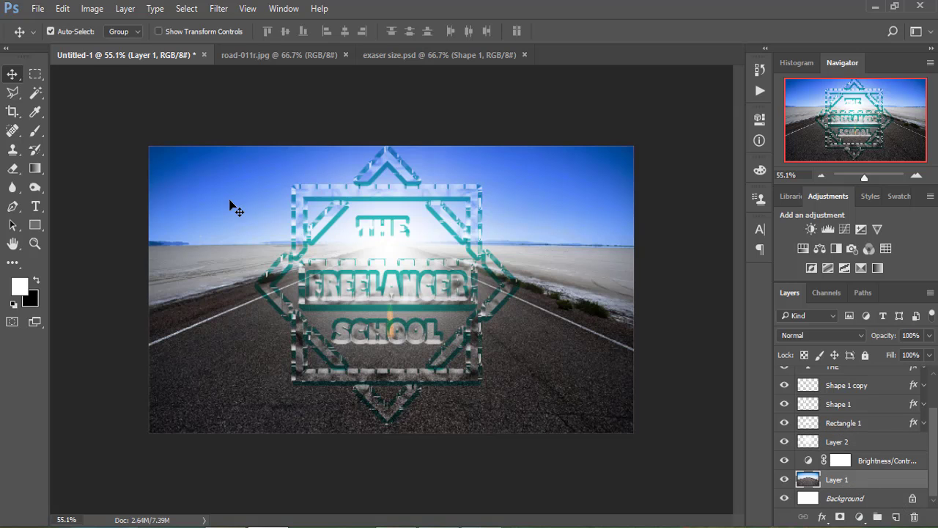
# Apply a Gaussian Blur of about 6.6 px to the road photo
pyautogui.click(219, 9)
pyautogui.moveTo(226, 168)
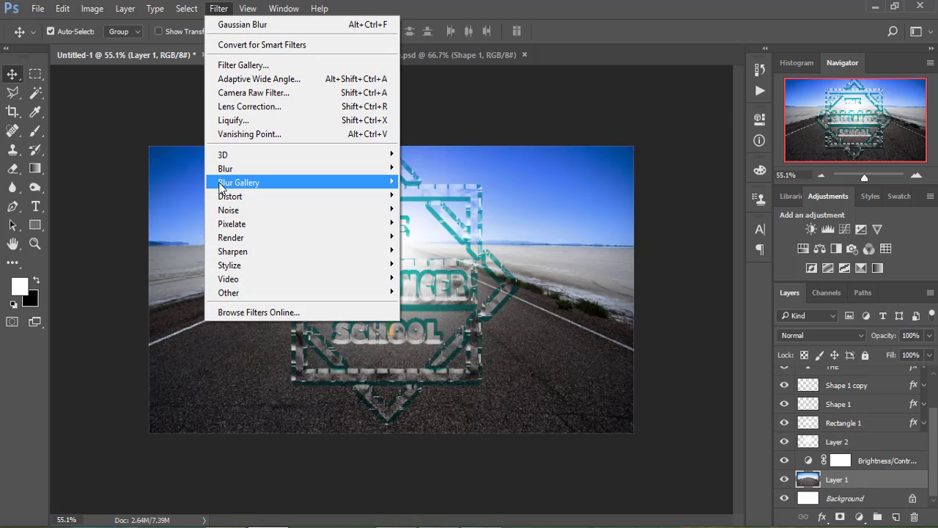
pyautogui.click(165, 223)
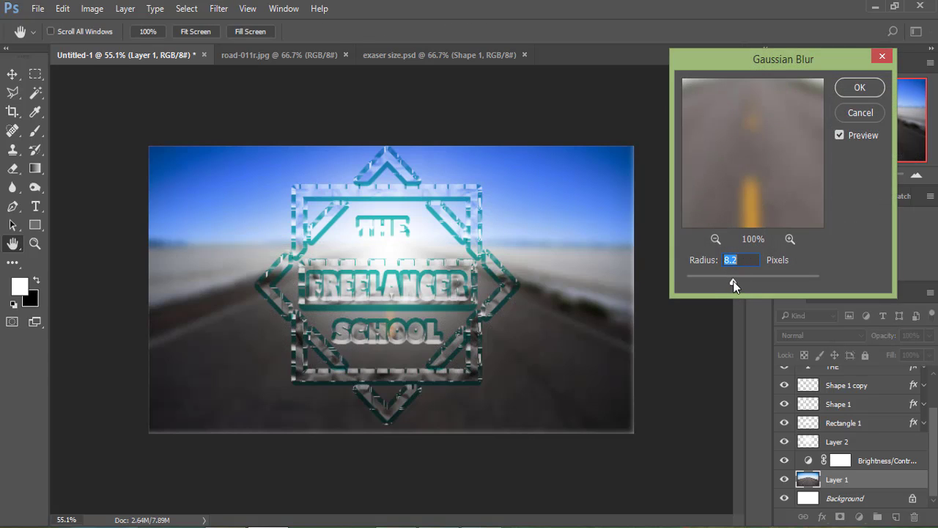
pyautogui.moveTo(741, 281)
pyautogui.mouseDown()
pyautogui.moveTo(721, 286)
pyautogui.moveTo(730, 286)
pyautogui.mouseUp()
pyautogui.click(860, 87)
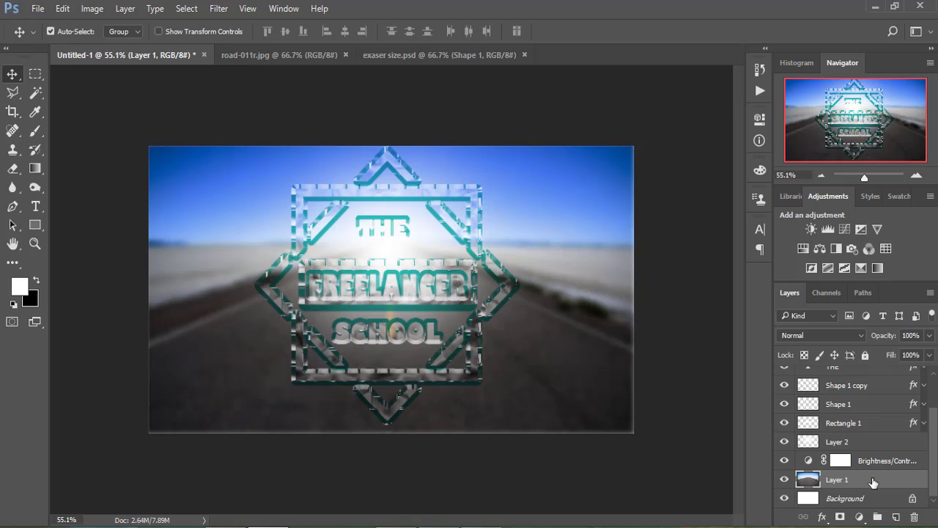
pyautogui.click(883, 462)
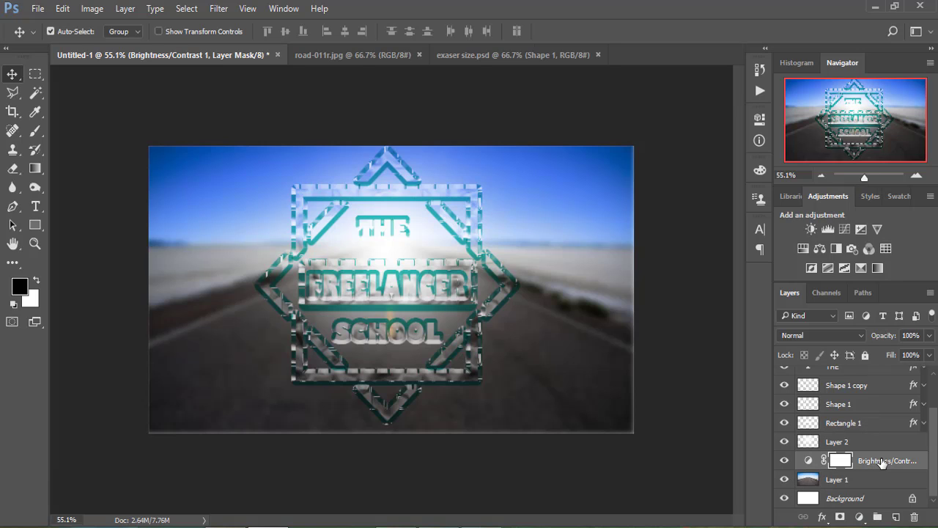
# Enlarge Layer 2's glow to about 125% and reposition it
pyautogui.click(854, 445)
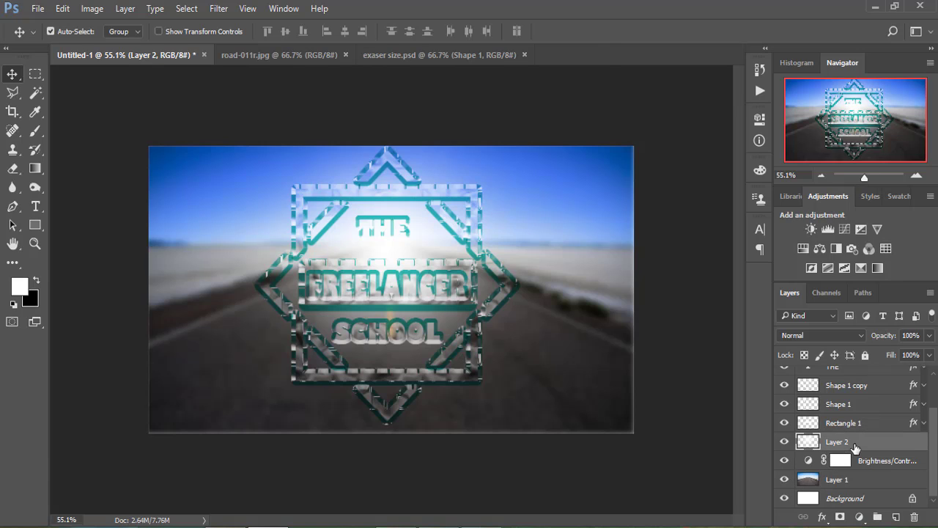
pyautogui.hotkey('ctrl', 't')
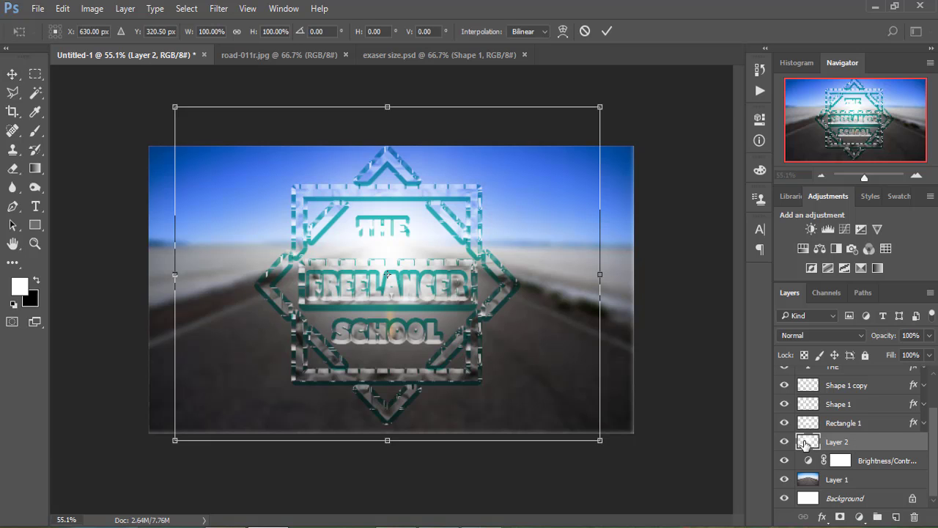
pyautogui.moveTo(640, 453); pyautogui.dragTo(691, 440)
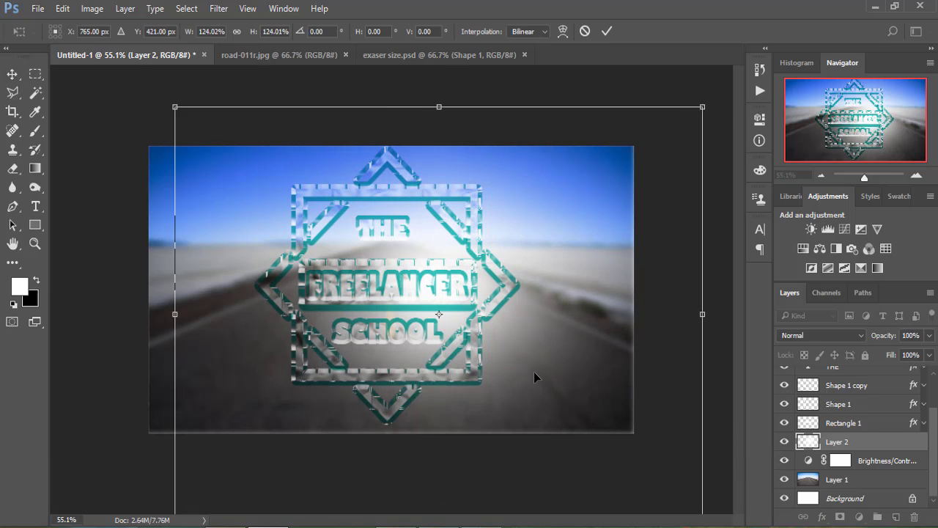
pyautogui.moveTo(533, 372)
pyautogui.mouseDown()
pyautogui.moveTo(479, 345)
pyautogui.moveTo(496, 356)
pyautogui.mouseUp()
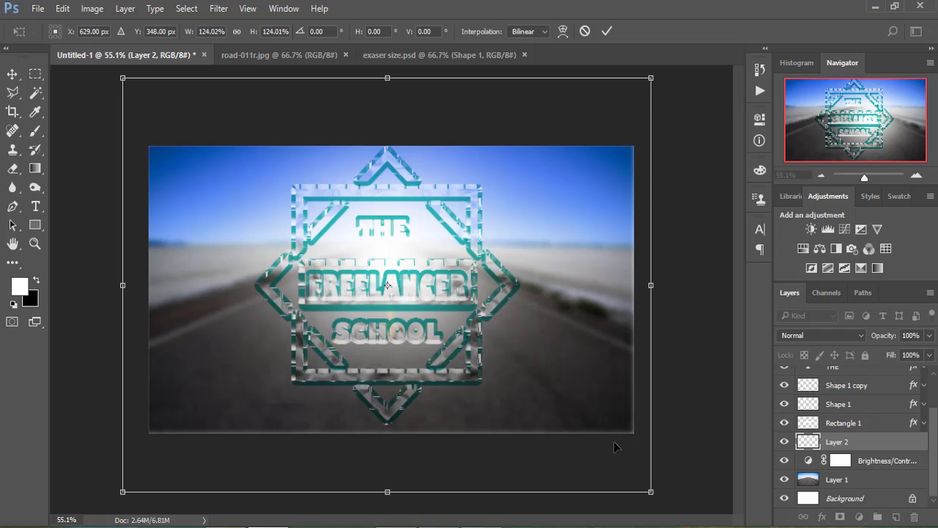
pyautogui.moveTo(651, 491); pyautogui.dragTo(663, 500)
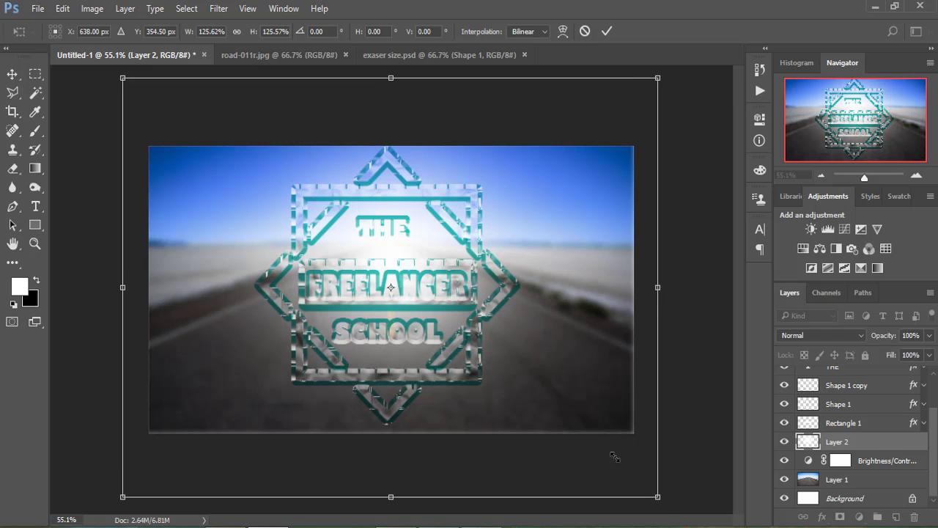
pyautogui.click(608, 31)
# Lower Layer 2's fill to 65%
pyautogui.click(929, 355)
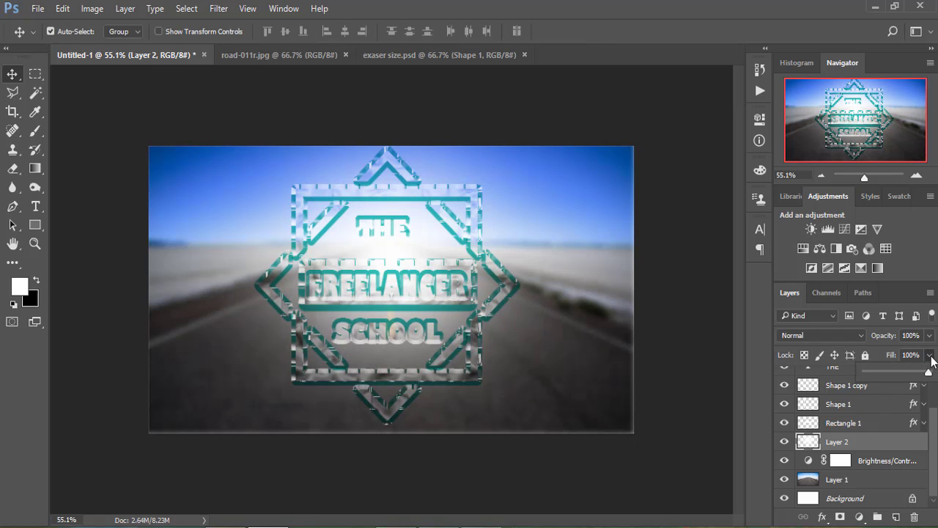
pyautogui.moveTo(928, 372); pyautogui.dragTo(907, 374)
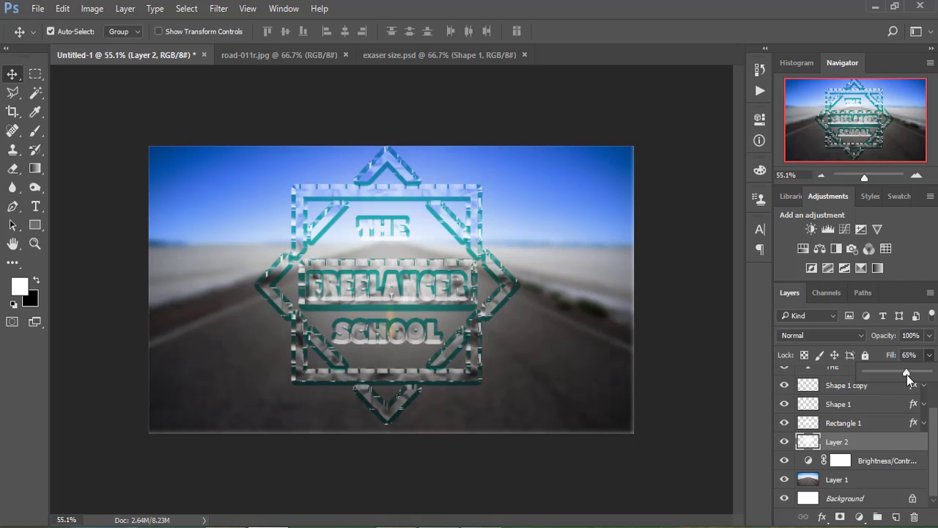
pyautogui.click(929, 355)
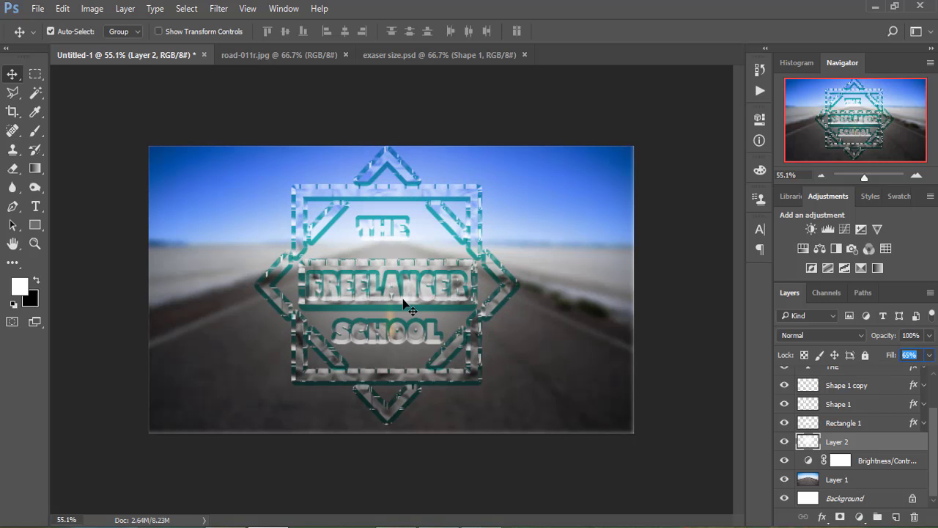